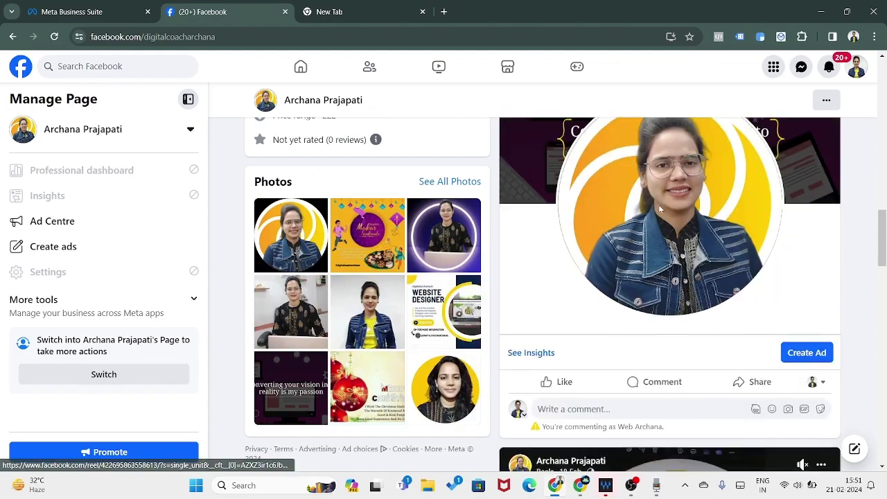
Step: Look through the posts on the business's Facebook Page, return to its cover header and highlight the Page's web address
{"action": "scroll", "coordinate": [659, 210], "scroll_direction": "down", "scroll_amount": 7}
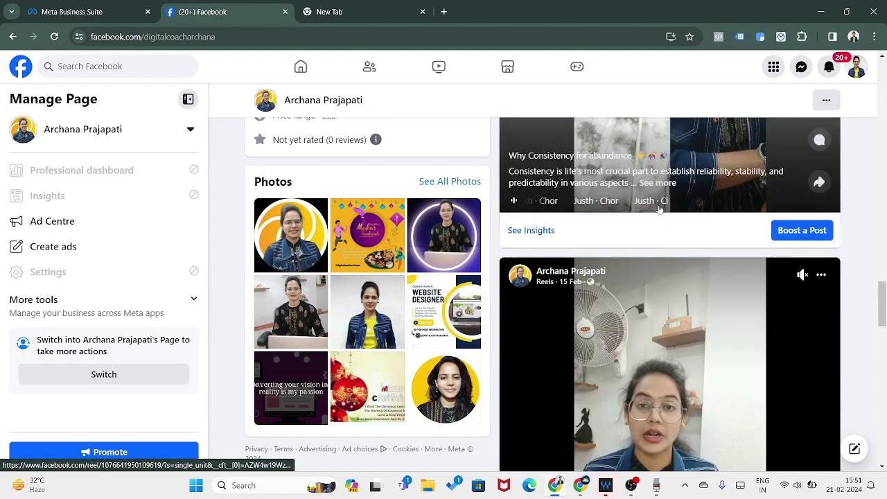
{"action": "scroll", "coordinate": [660, 210], "scroll_direction": "up", "scroll_amount": 3}
{"action": "scroll", "coordinate": [659, 210], "scroll_direction": "up", "scroll_amount": 12}
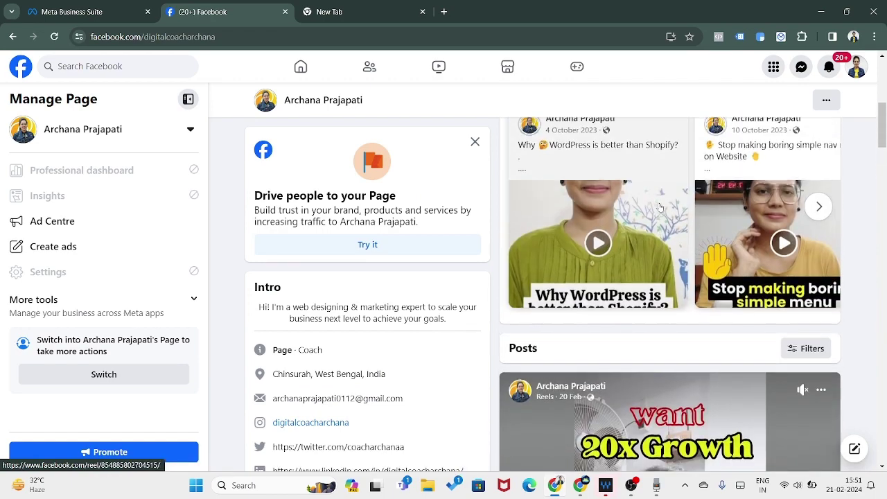
{"action": "scroll", "coordinate": [659, 208], "scroll_direction": "up", "scroll_amount": 5}
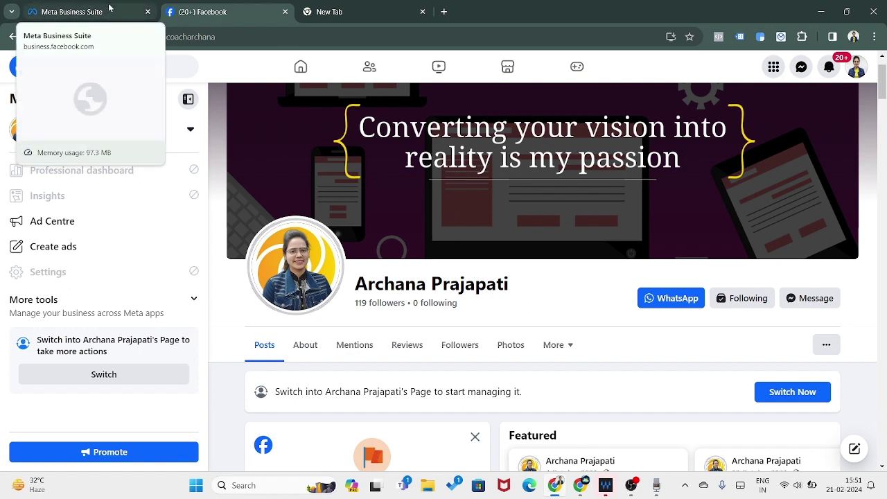
{"action": "left_click_drag", "start_coordinate": [218, 37], "coordinate": [89, 37]}
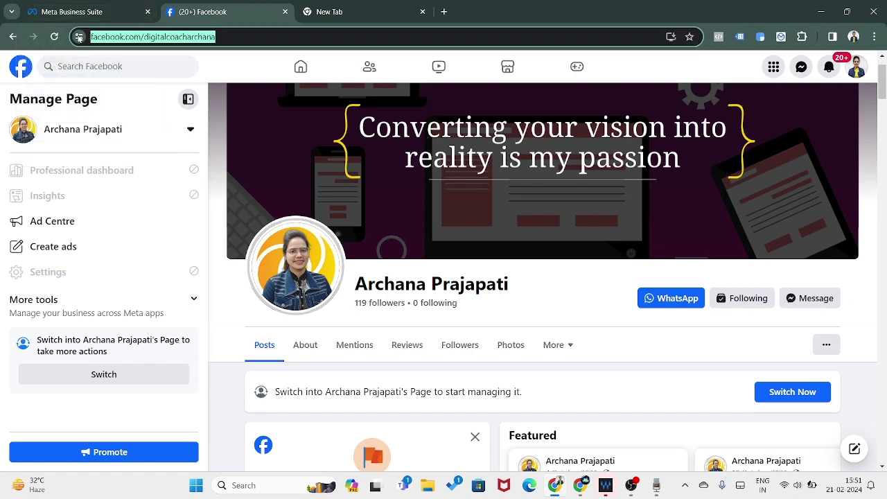
Step: Switch to Meta Business Suite and compare its business.facebook.com address with the login page in the other browser window
{"action": "left_click", "coordinate": [98, 13]}
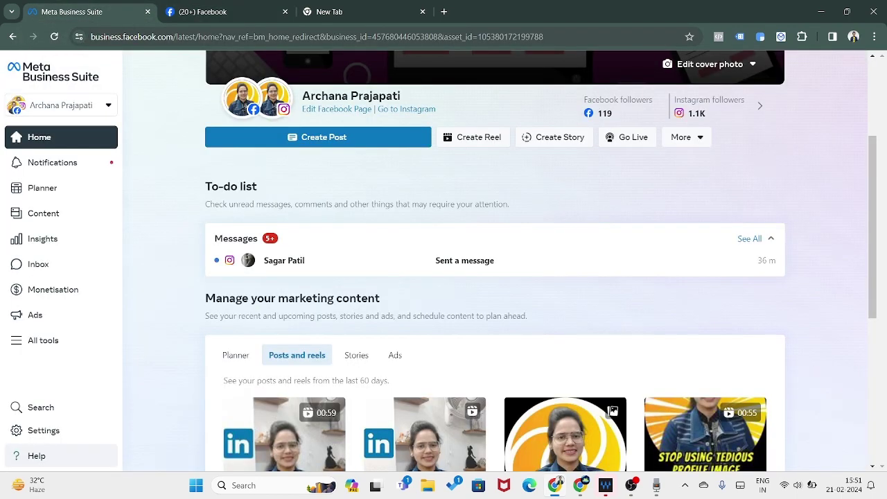
{"action": "left_click_drag", "start_coordinate": [173, 36], "coordinate": [67, 55]}
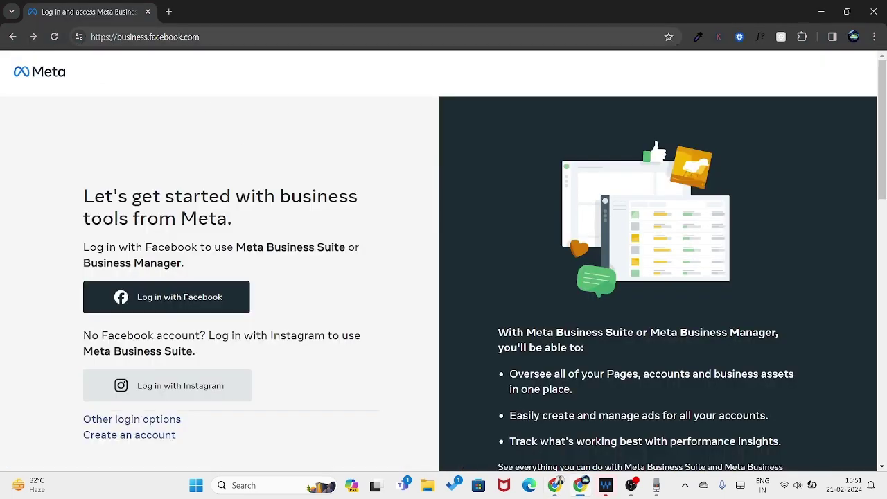
{"action": "left_click", "coordinate": [132, 37]}
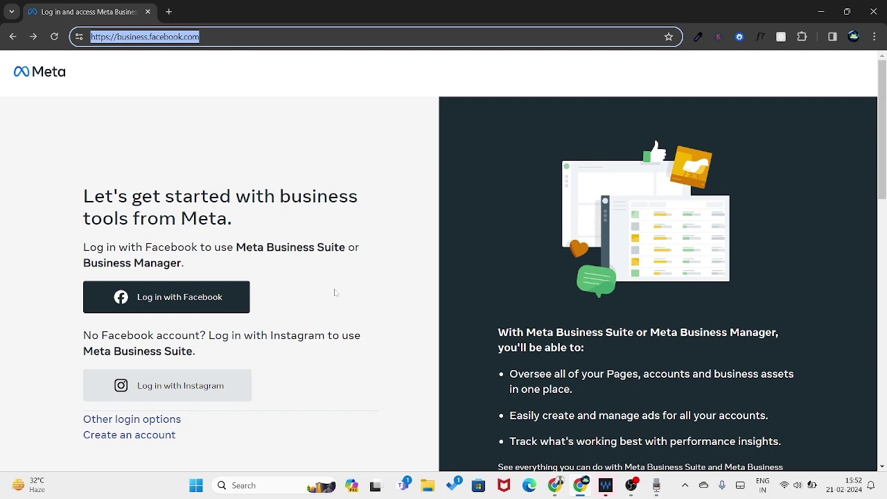
{"action": "left_click", "coordinate": [559, 489]}
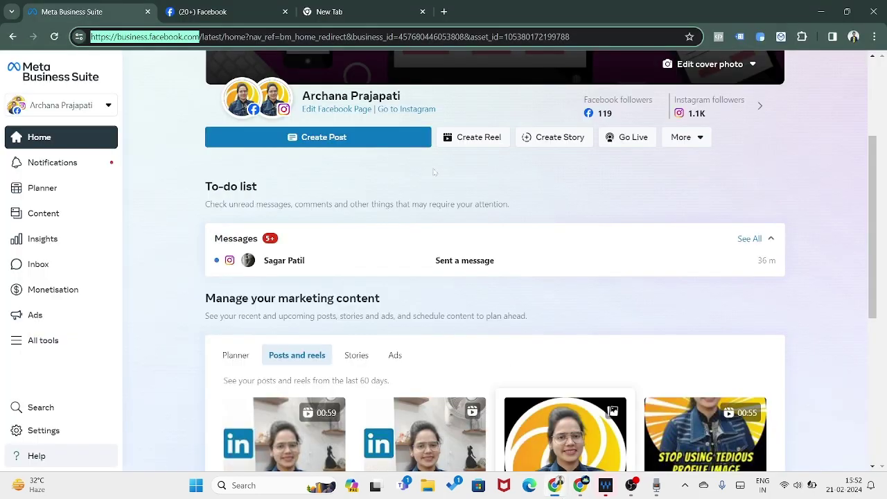
Step: Look over the Business Suite home page, including the create options, to-do list and recent posts and reels
{"action": "scroll", "coordinate": [531, 178], "scroll_direction": "up", "scroll_amount": 2}
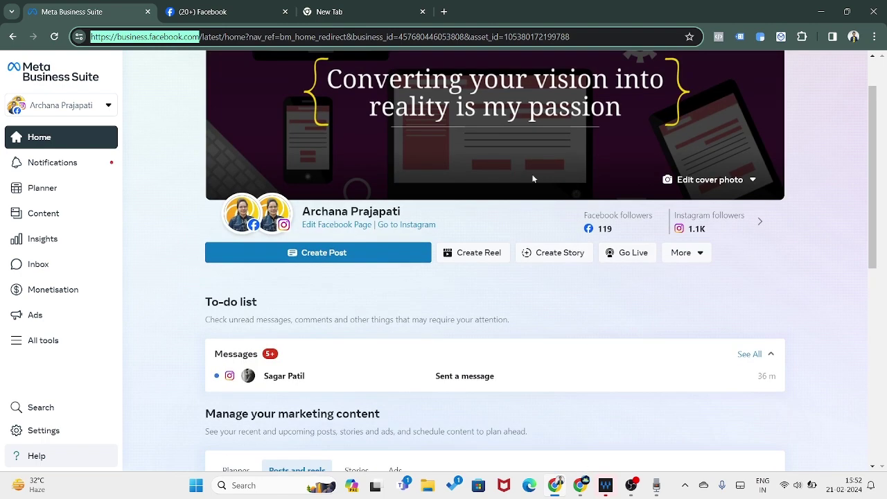
{"action": "scroll", "coordinate": [631, 267], "scroll_direction": "down", "scroll_amount": 2}
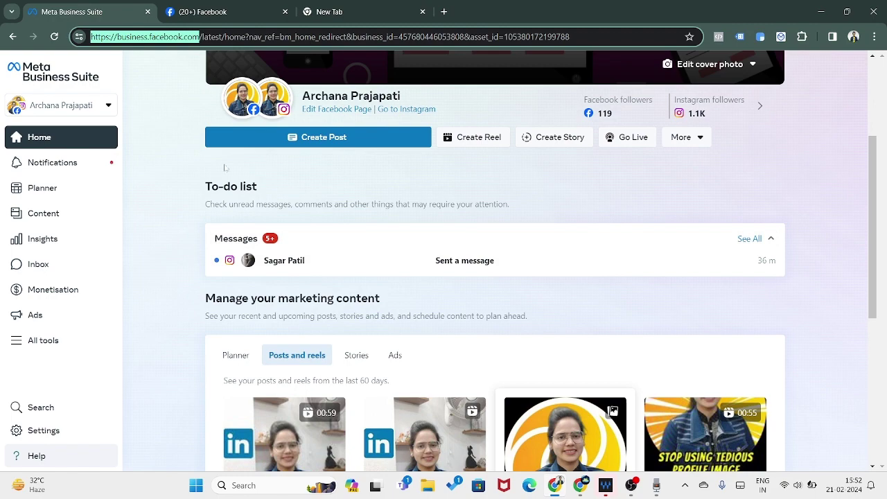
{"action": "scroll", "coordinate": [224, 166], "scroll_direction": "down", "scroll_amount": 2}
{"action": "scroll", "coordinate": [197, 221], "scroll_direction": "up", "scroll_amount": 1}
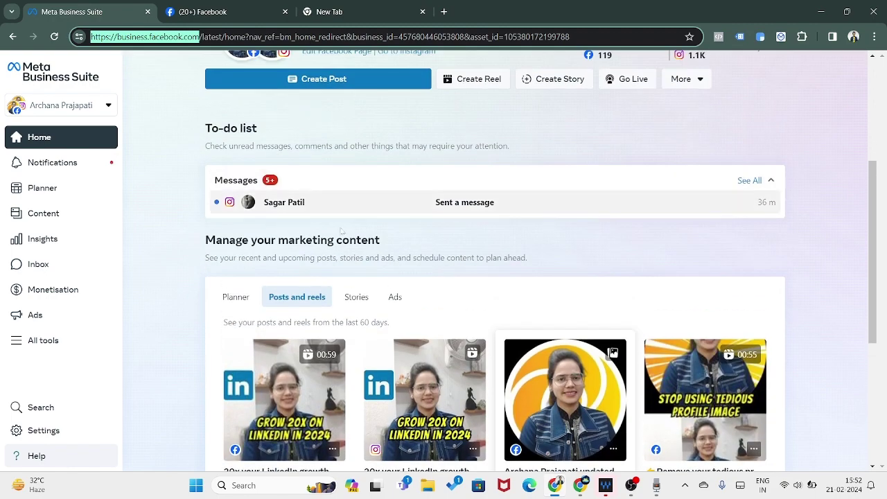
{"action": "scroll", "coordinate": [190, 233], "scroll_direction": "up", "scroll_amount": 3}
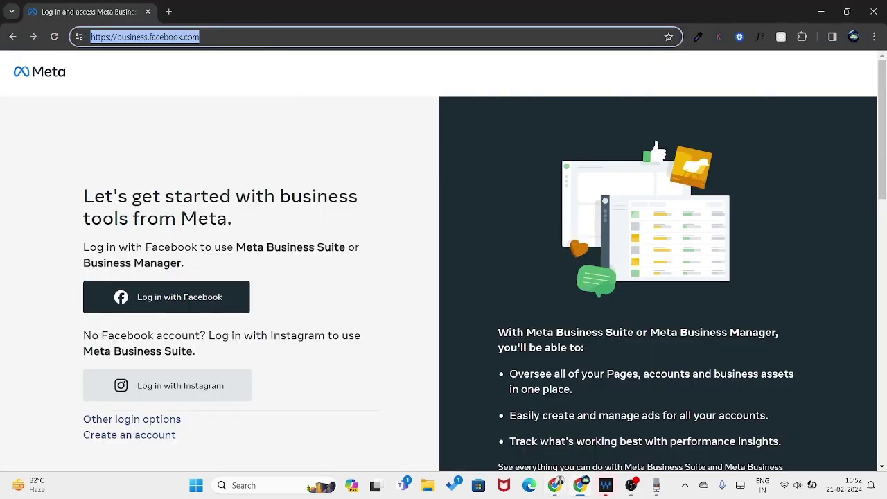
Step: Examine the Facebook login option on the business.facebook.com login page
{"action": "left_click", "coordinate": [200, 37]}
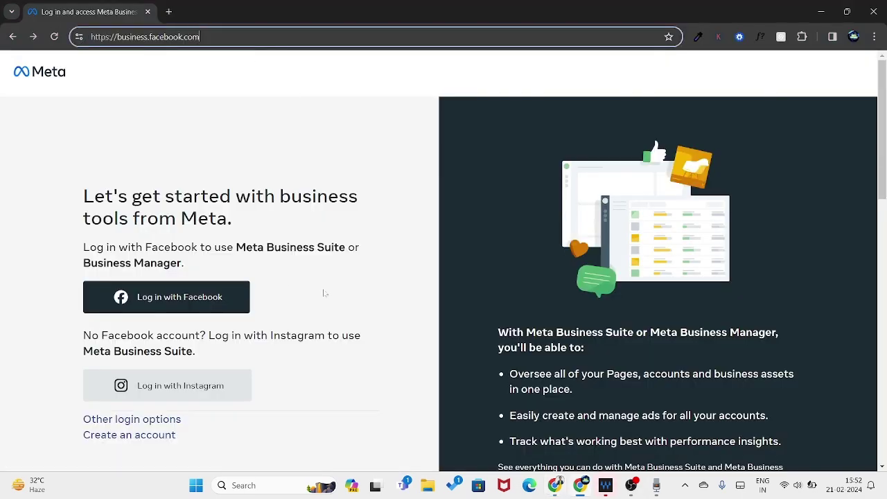
{"action": "left_click", "coordinate": [202, 305]}
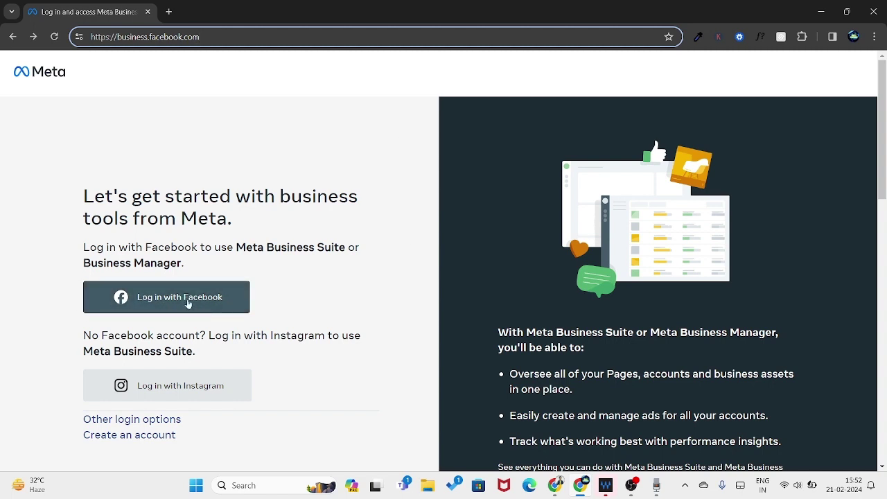
{"action": "left_click", "coordinate": [183, 305]}
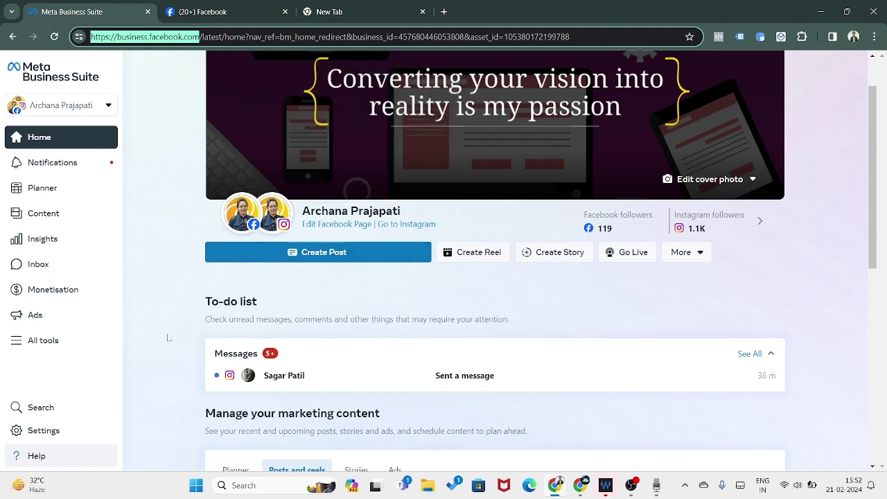
Step: Open Ads Manager from the Business Suite tools and start creating a new campaign
{"action": "left_click", "coordinate": [43, 341]}
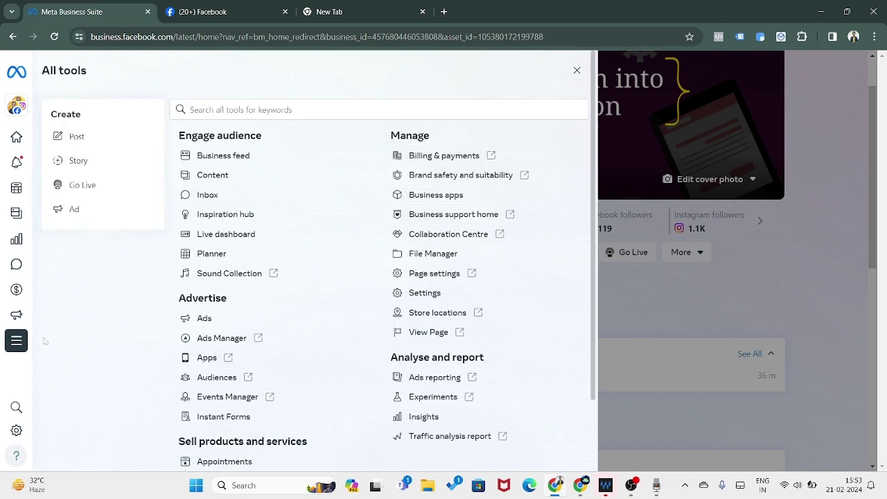
{"action": "left_click", "coordinate": [227, 339]}
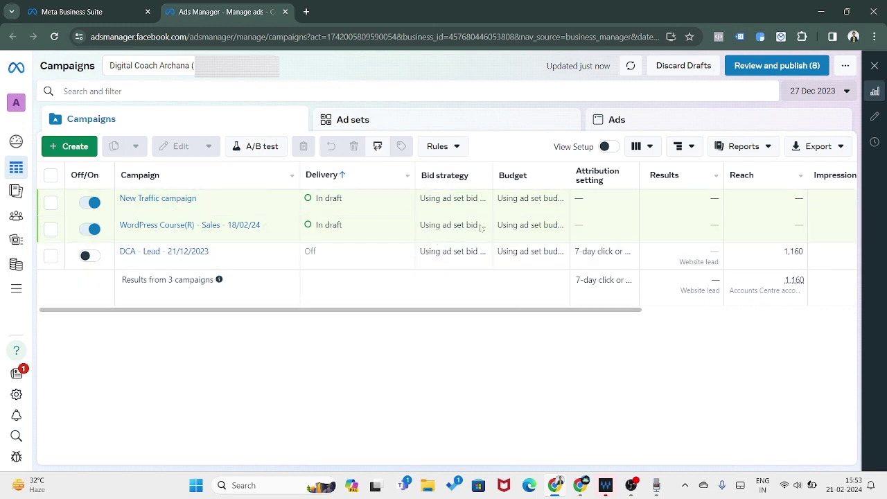
{"action": "left_click", "coordinate": [67, 148]}
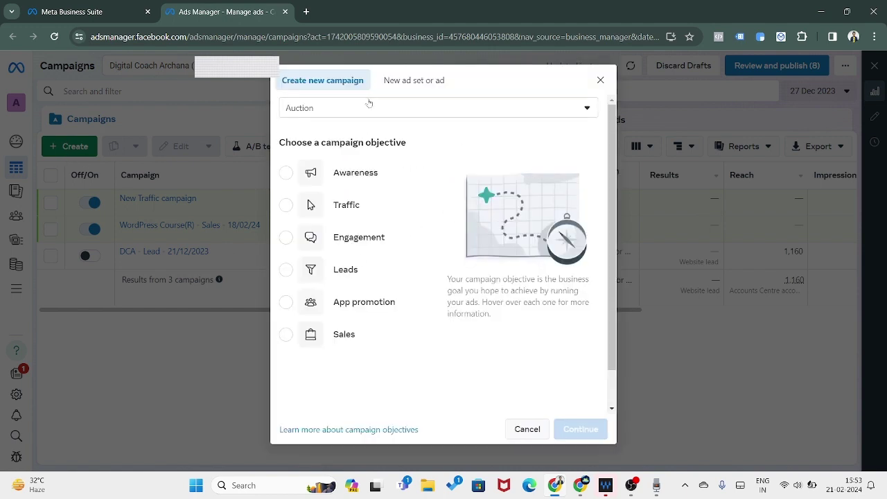
Step: Compare the objectives offered by the Reservation and Auction buying types, ending with Auction selected
{"action": "left_click", "coordinate": [435, 109]}
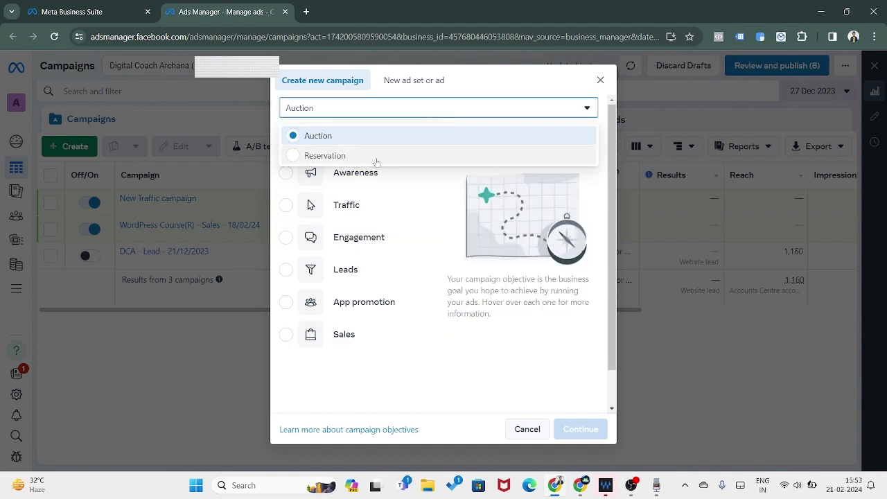
{"action": "left_click", "coordinate": [332, 156]}
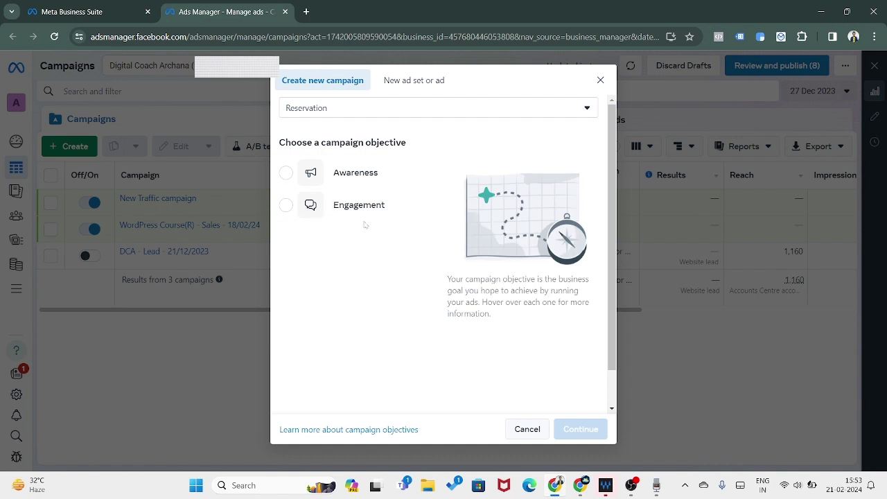
{"action": "left_click", "coordinate": [370, 112]}
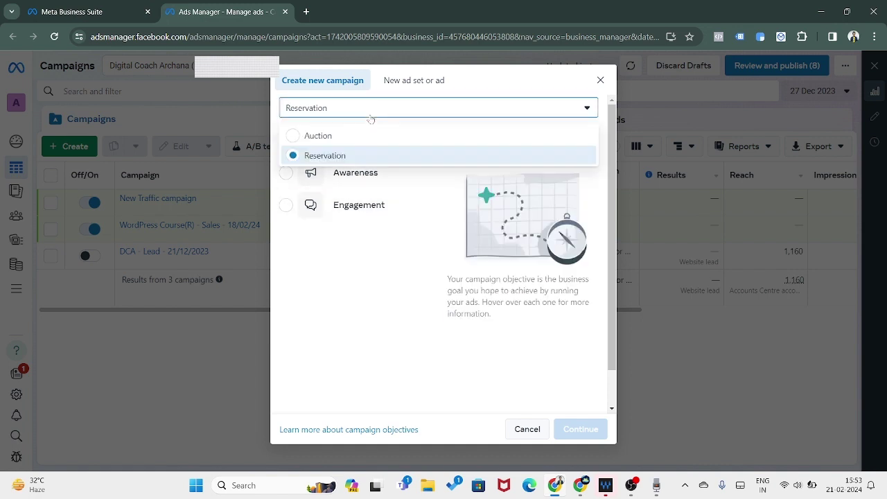
{"action": "left_click", "coordinate": [337, 134]}
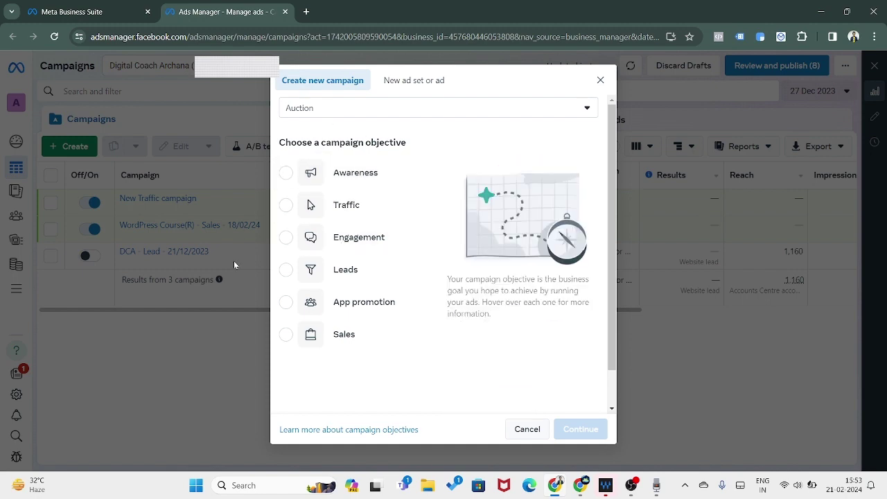
Step: Select the Awareness and Traffic campaign objectives in turn and read what each one is good for
{"action": "left_click", "coordinate": [359, 178]}
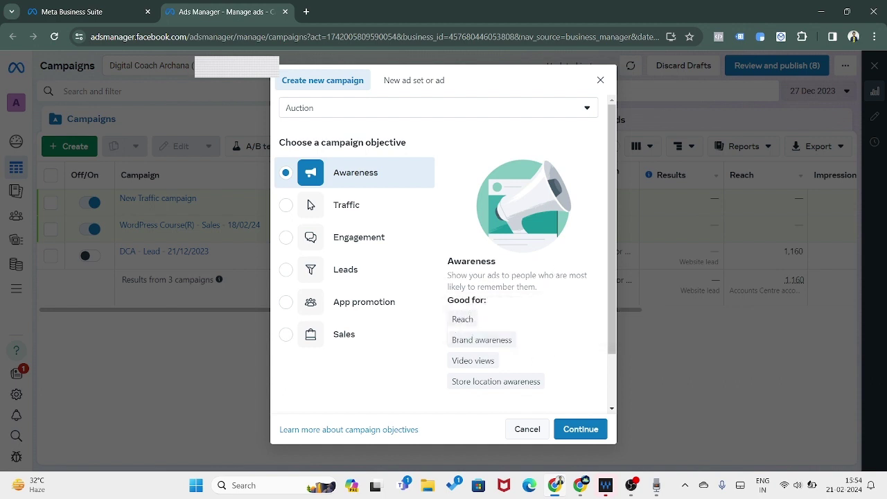
{"action": "left_click", "coordinate": [286, 207]}
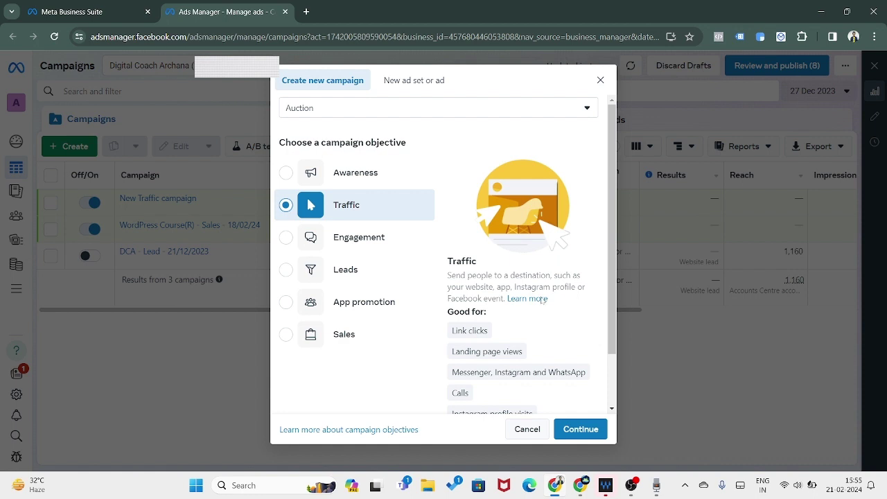
{"action": "scroll", "coordinate": [537, 299], "scroll_direction": "down", "scroll_amount": 1}
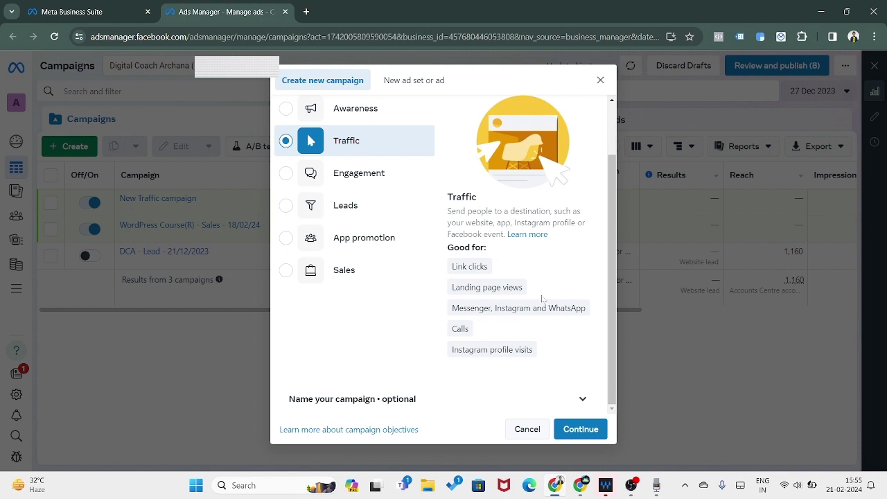
{"action": "mouse_move", "coordinate": [486, 266]}
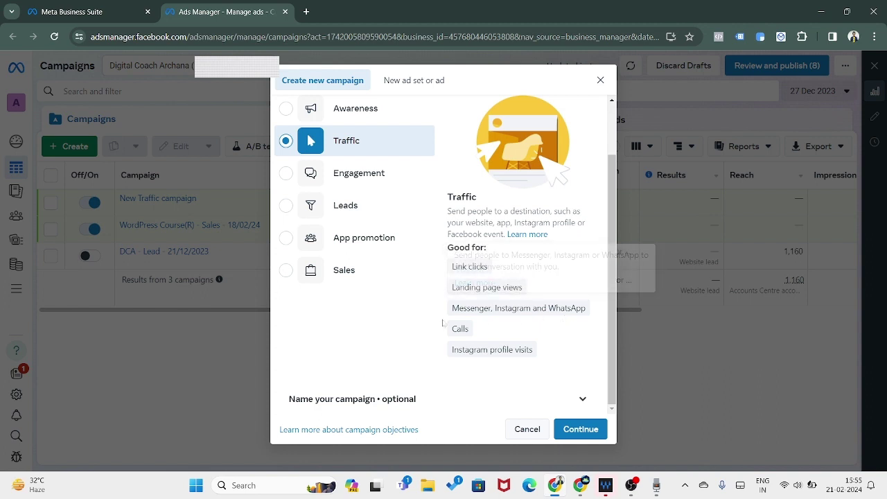
{"action": "mouse_move", "coordinate": [506, 318]}
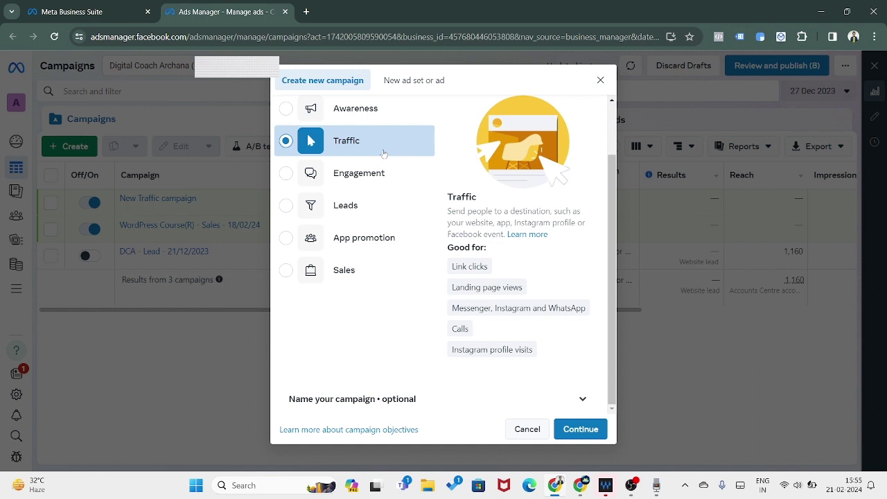
Step: Go through the Engagement, Leads, App promotion and Sales objectives and read what each one is good for
{"action": "left_click", "coordinate": [305, 176]}
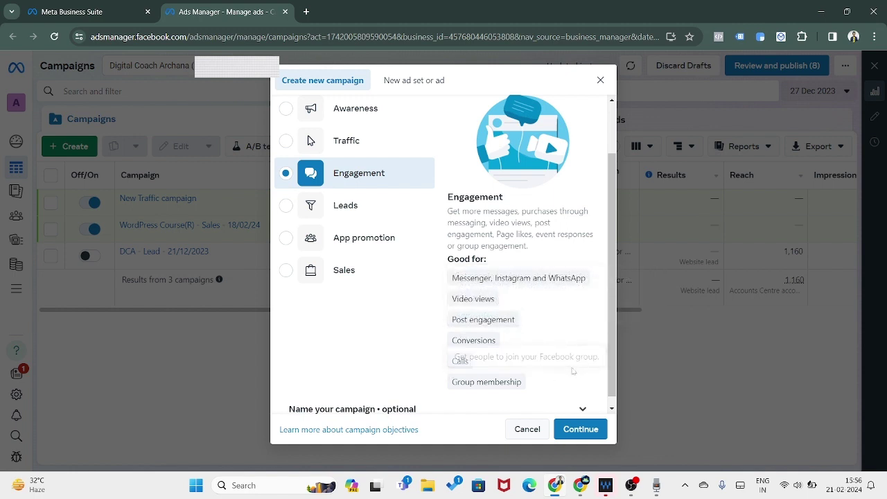
{"action": "scroll", "coordinate": [565, 347], "scroll_direction": "down", "scroll_amount": 1}
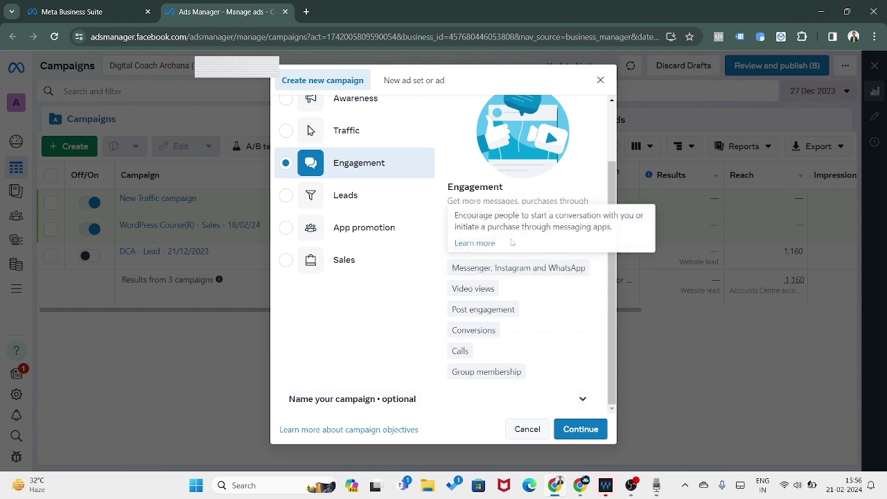
{"action": "key", "text": "Down"}
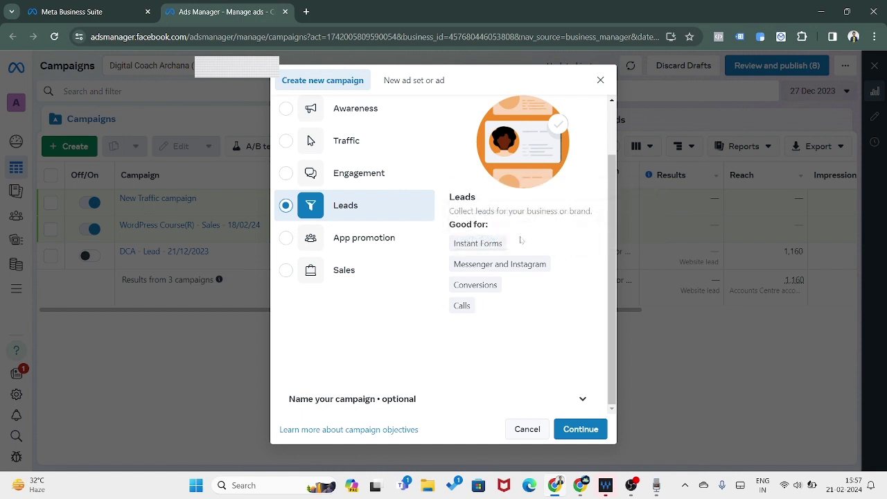
{"action": "left_click", "coordinate": [281, 241]}
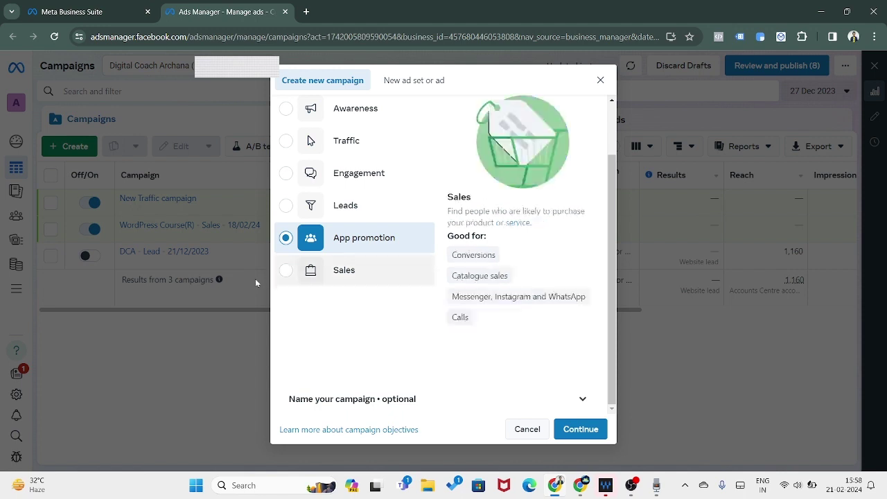
{"action": "left_click", "coordinate": [290, 270]}
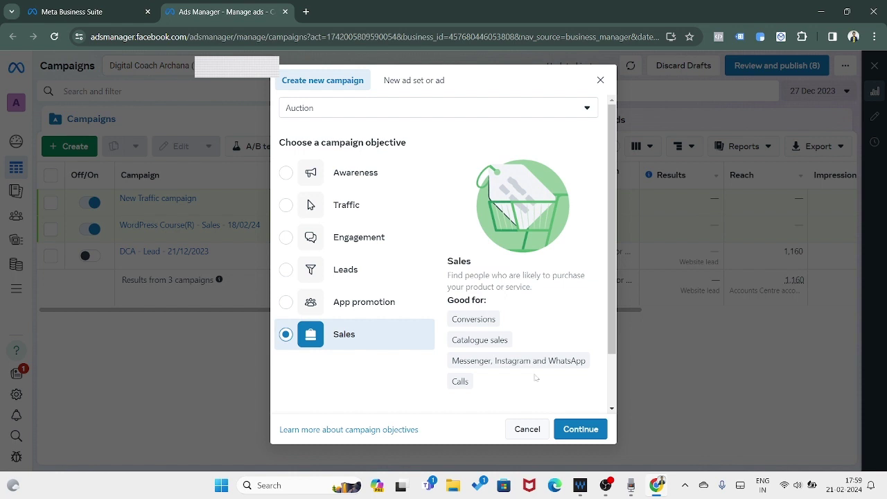
{"action": "mouse_move", "coordinate": [527, 361]}
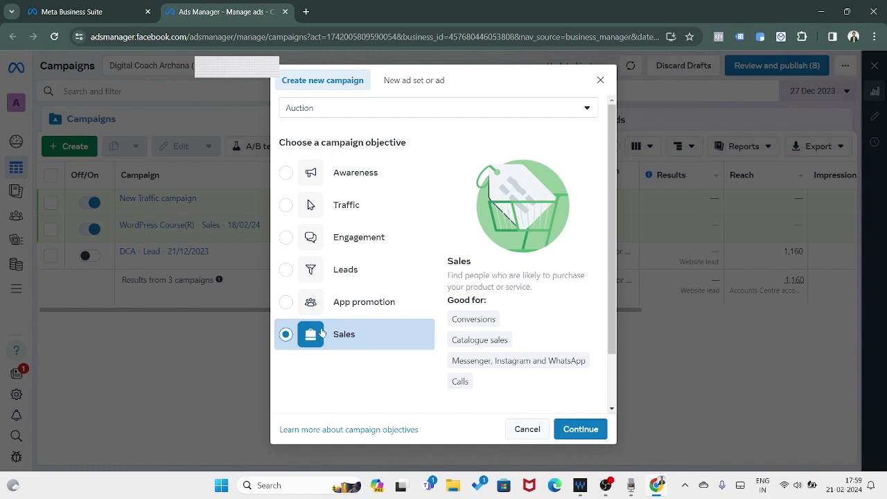
Step: Choose Traffic as the campaign objective and continue to the campaign setup choice
{"action": "left_click", "coordinate": [285, 207]}
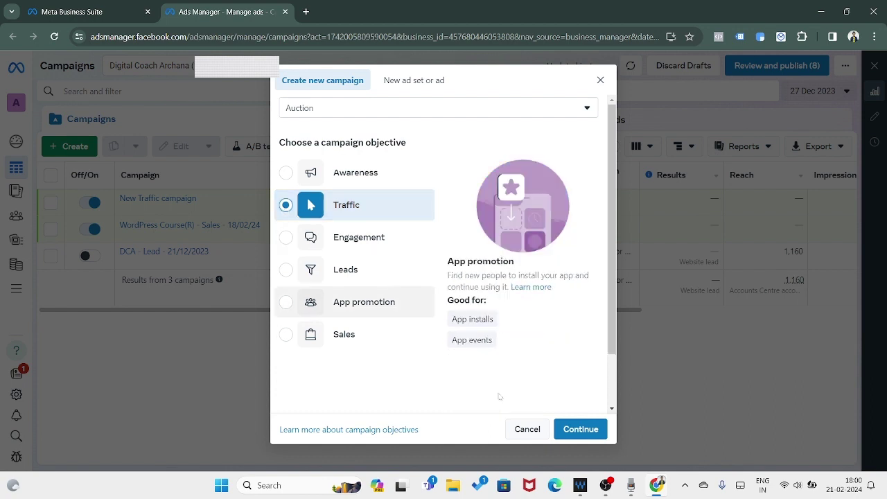
{"action": "left_click", "coordinate": [581, 428]}
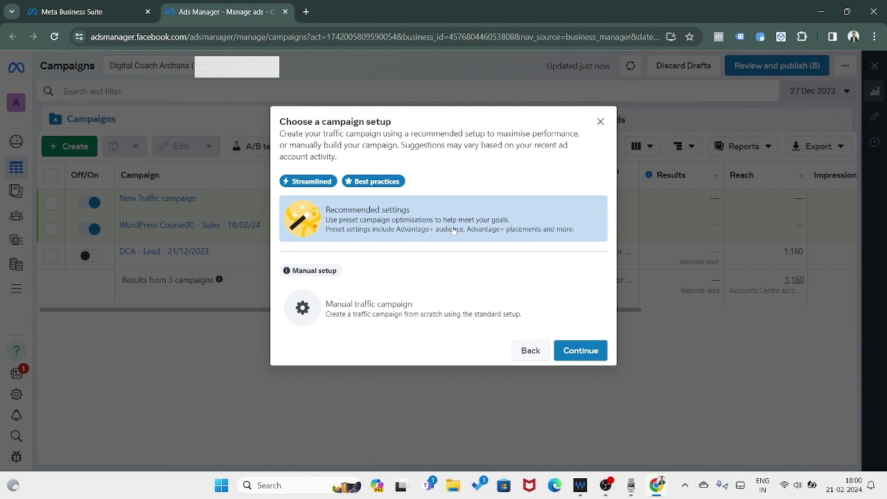
Step: Set the campaign up as a manual traffic campaign, continue to its editor and select the default campaign name for replacement
{"action": "left_click", "coordinate": [407, 316]}
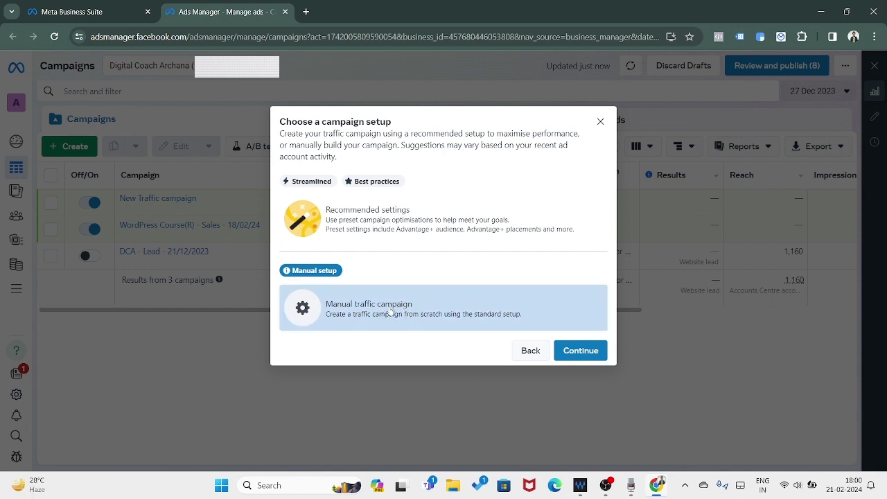
{"action": "left_click", "coordinate": [578, 350]}
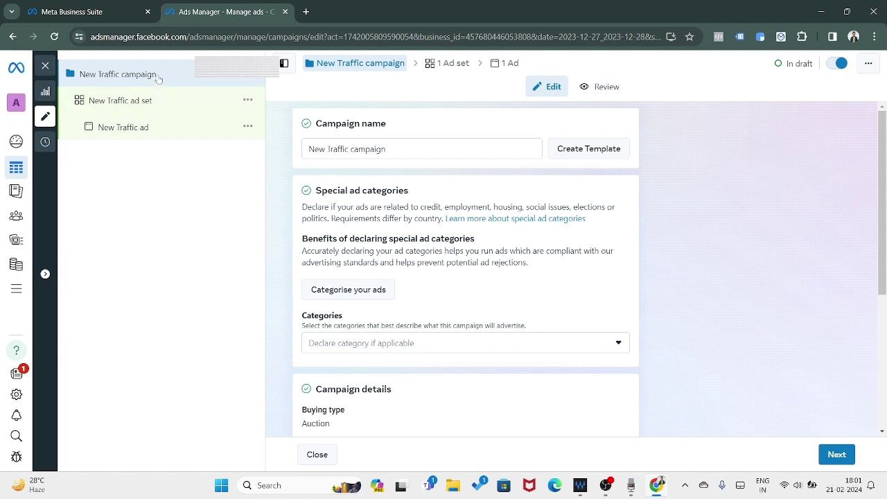
{"action": "triple_click", "coordinate": [531, 149]}
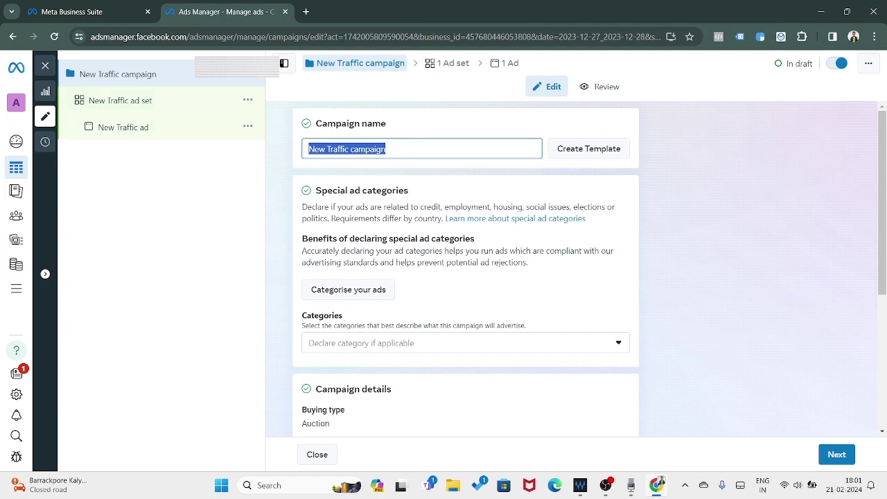
{"action": "left_click", "coordinate": [386, 149]}
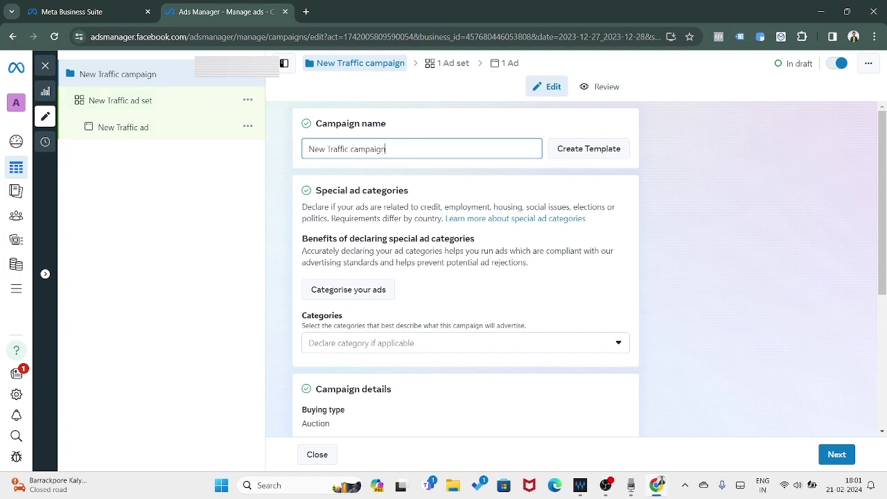
{"action": "key", "text": "ctrl+a"}
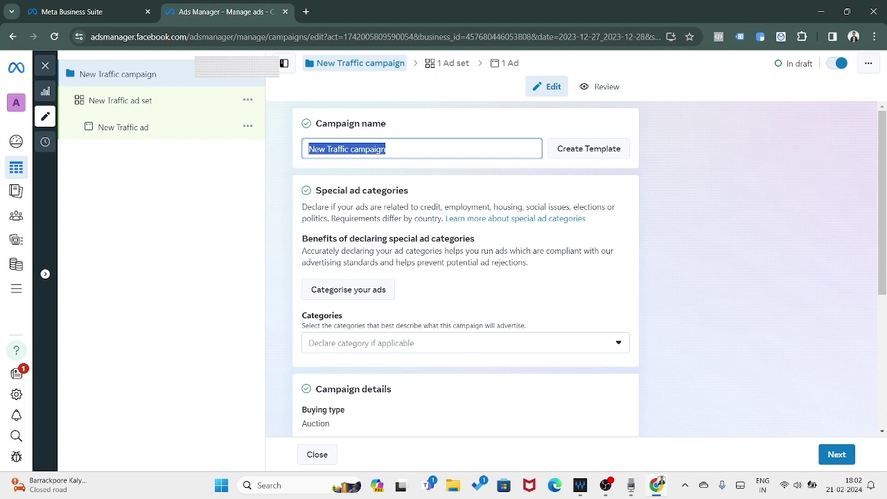
Step: Open digitalarchana.in in a new browser tab and look through its WordPress Course page, including the course curriculum
{"action": "left_click", "coordinate": [304, 12]}
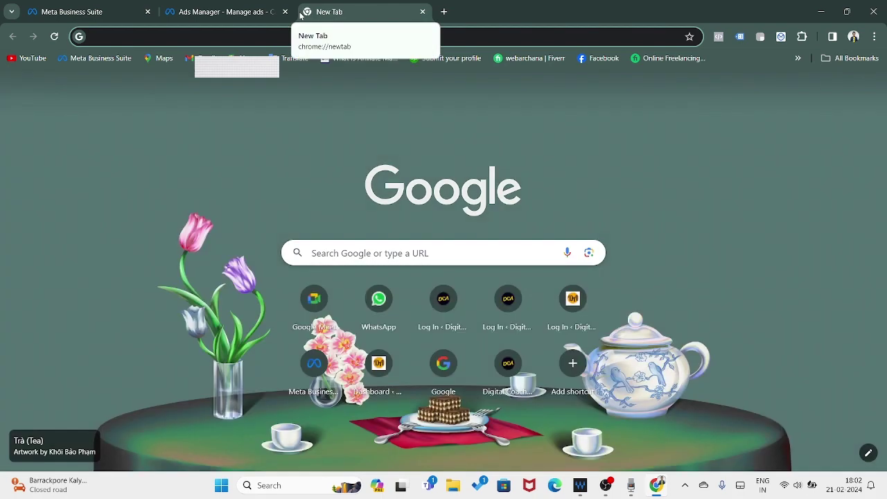
{"action": "type", "text": "digitalarchana.in/wp-admin/"}
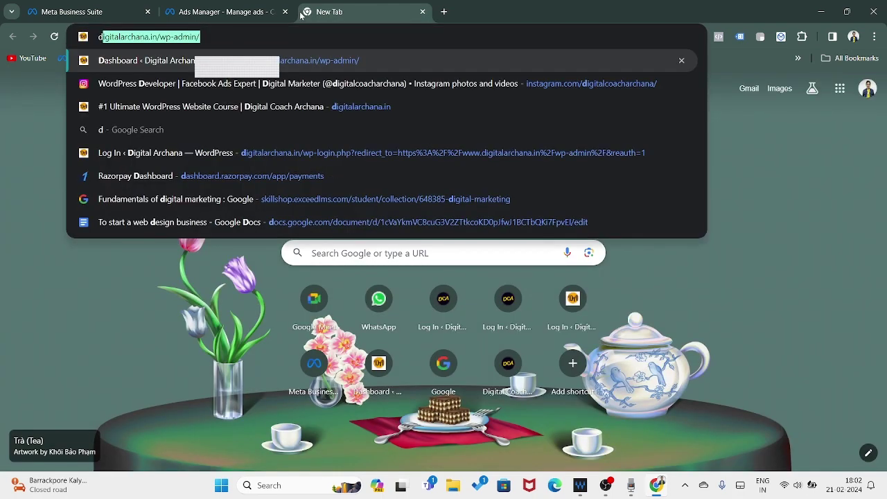
{"action": "key", "text": "Return"}
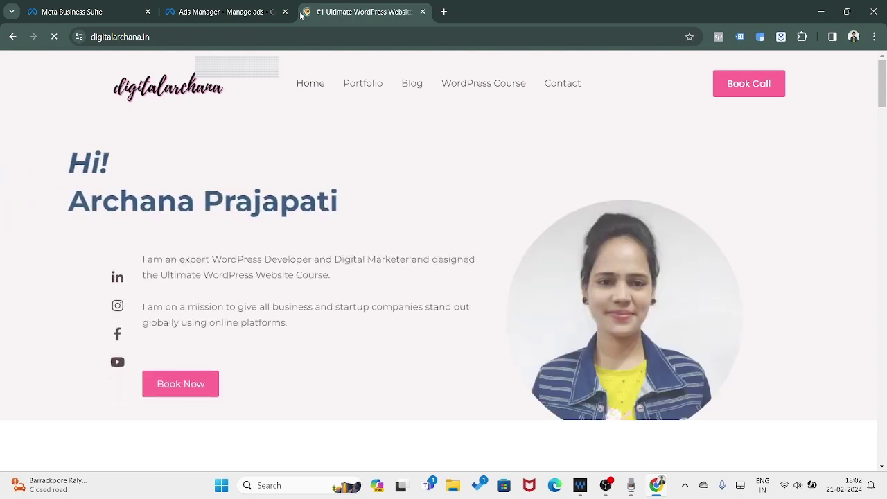
{"action": "left_click", "coordinate": [479, 90]}
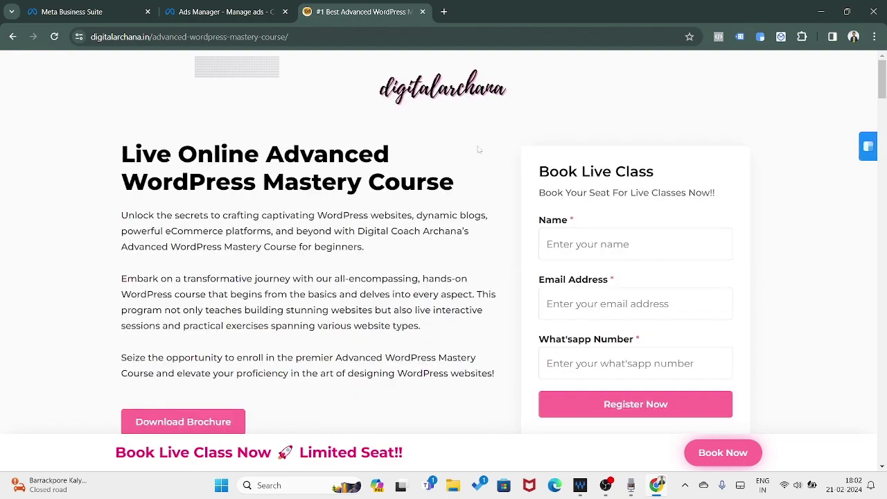
{"action": "scroll", "coordinate": [424, 210], "scroll_direction": "down", "scroll_amount": 2}
{"action": "scroll", "coordinate": [423, 210], "scroll_direction": "down", "scroll_amount": 9}
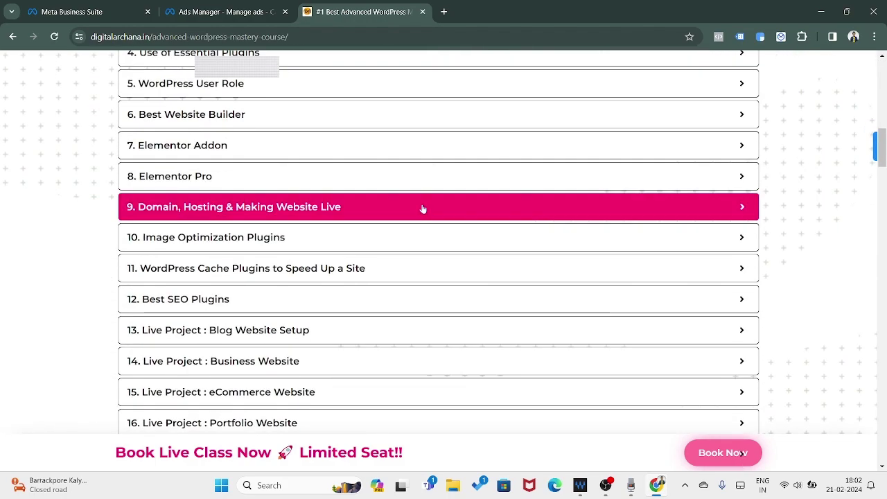
{"action": "scroll", "coordinate": [422, 210], "scroll_direction": "up", "scroll_amount": 9}
{"action": "scroll", "coordinate": [423, 204], "scroll_direction": "up", "scroll_amount": 1}
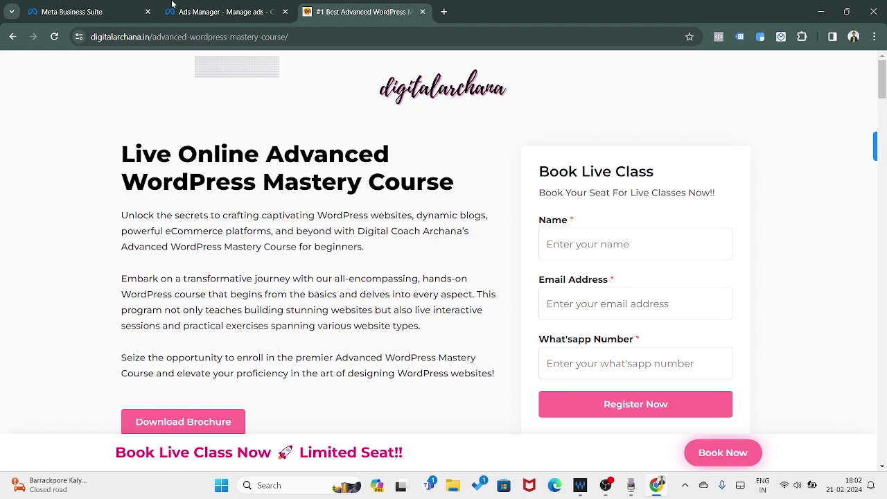
Step: Return to Ads Manager and name the campaign "Digital Coach Archana -Traffic- 21/02/24"
{"action": "left_click", "coordinate": [214, 10]}
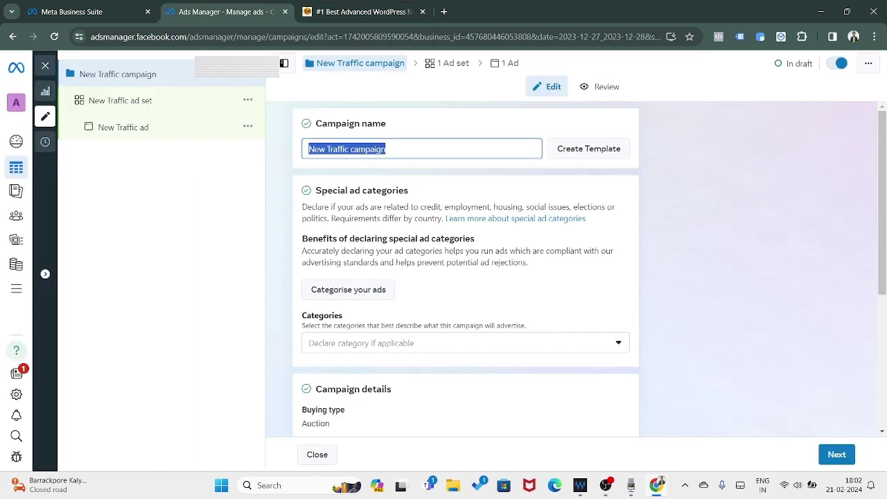
{"action": "type", "text": "Digital Coac"}
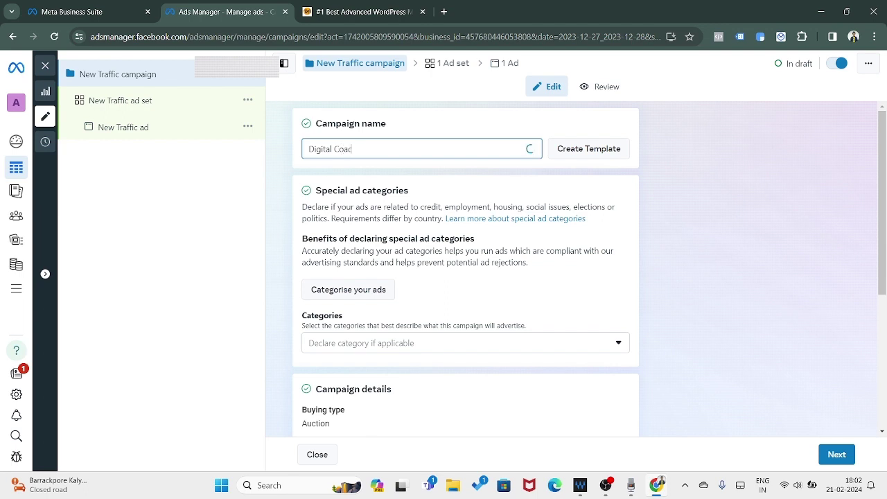
{"action": "type", "text": "h Archana -"}
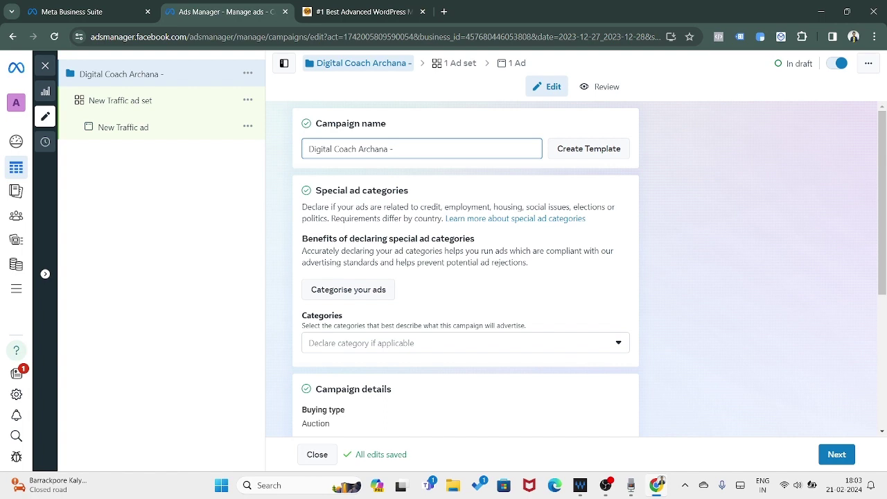
{"action": "type", "text": "21/02/24"}
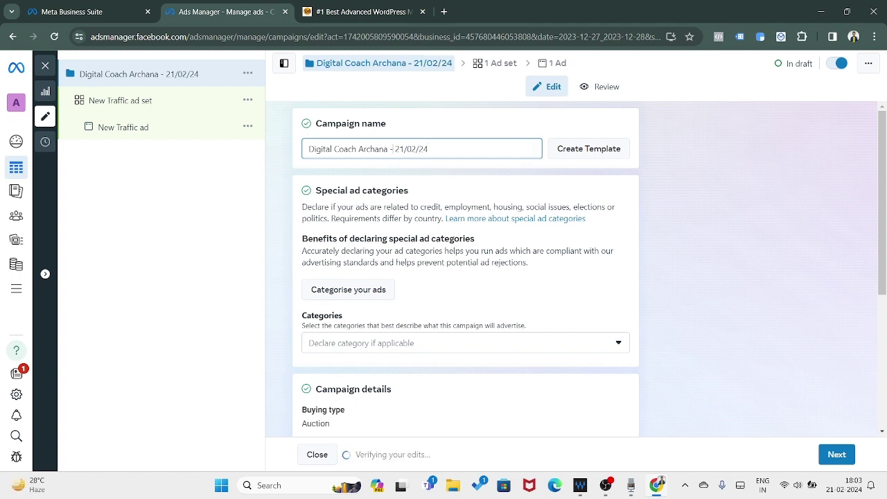
{"action": "left_click", "coordinate": [392, 149]}
{"action": "type", "text": "-"}
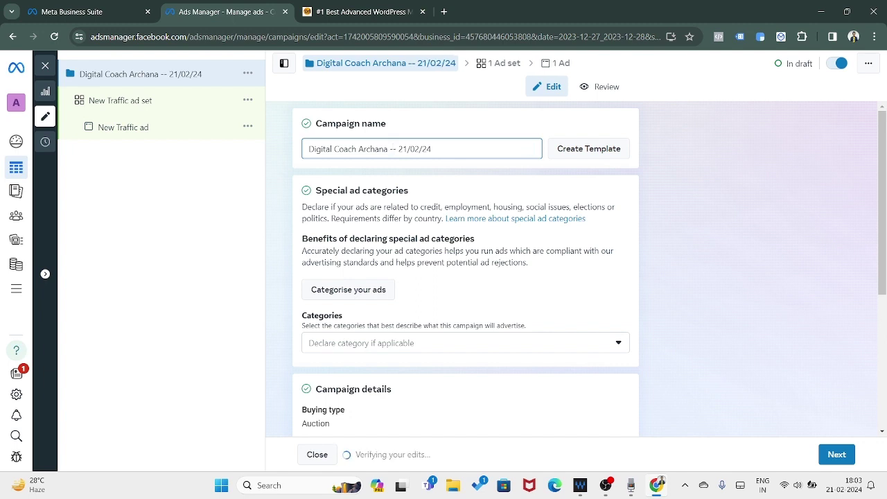
{"action": "type", "text": "Traffic"}
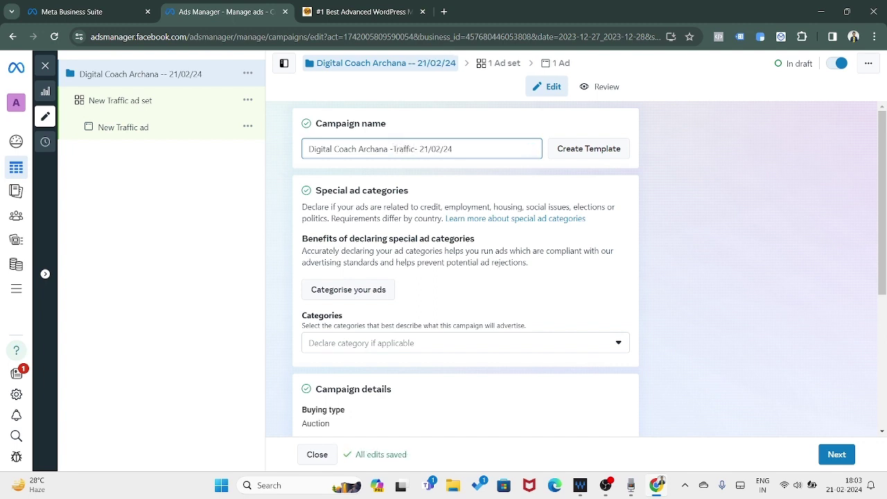
{"action": "left_click_drag", "start_coordinate": [453, 149], "coordinate": [304, 150]}
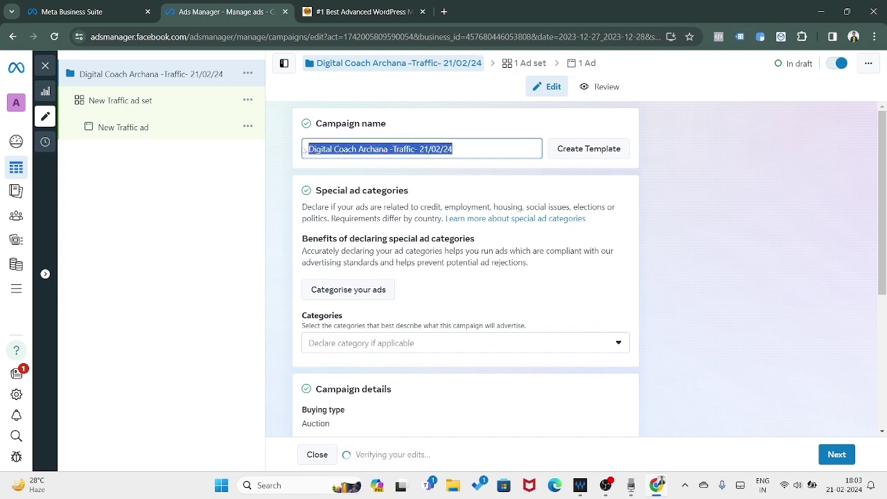
{"action": "left_click", "coordinate": [458, 145]}
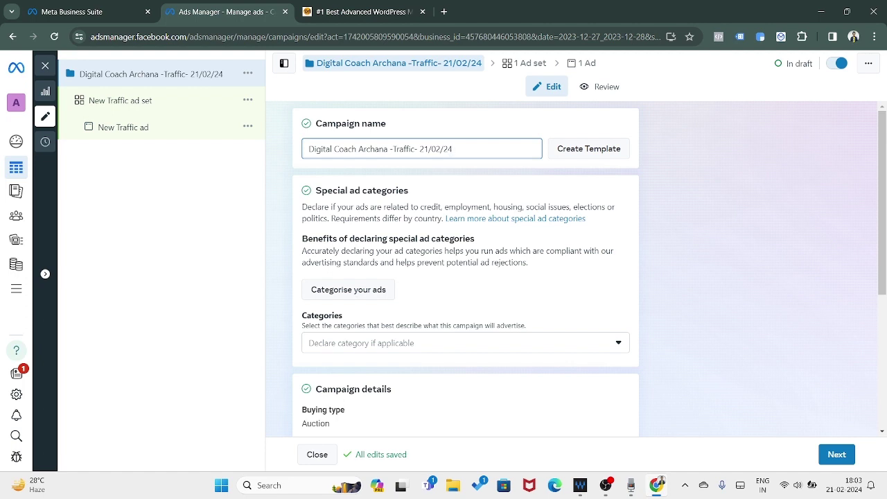
{"action": "left_click_drag", "start_coordinate": [453, 149], "coordinate": [311, 149]}
{"action": "left_click", "coordinate": [310, 149]}
{"action": "left_click_drag", "start_coordinate": [453, 149], "coordinate": [419, 149]}
{"action": "left_click", "coordinate": [282, 221]}
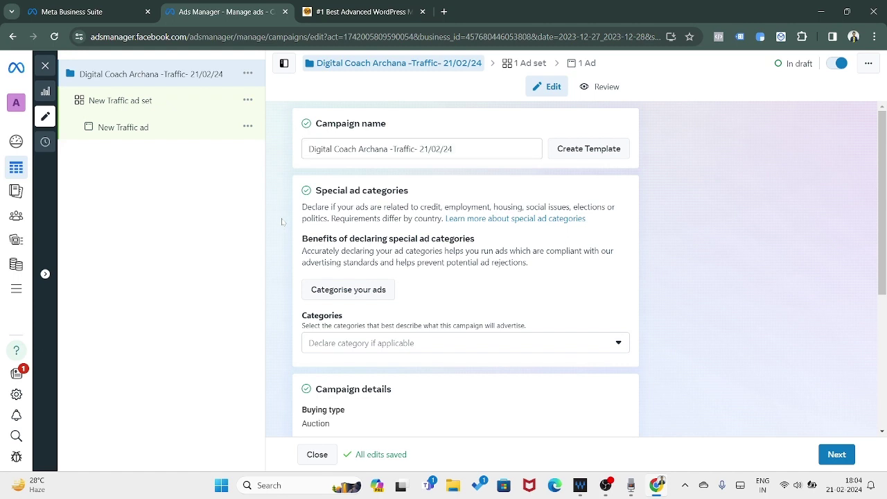
Step: Examine the special ad category choices, then the campaign details, A/B test and Advantage campaign budget settings
{"action": "scroll", "coordinate": [282, 222], "scroll_direction": "down", "scroll_amount": 1}
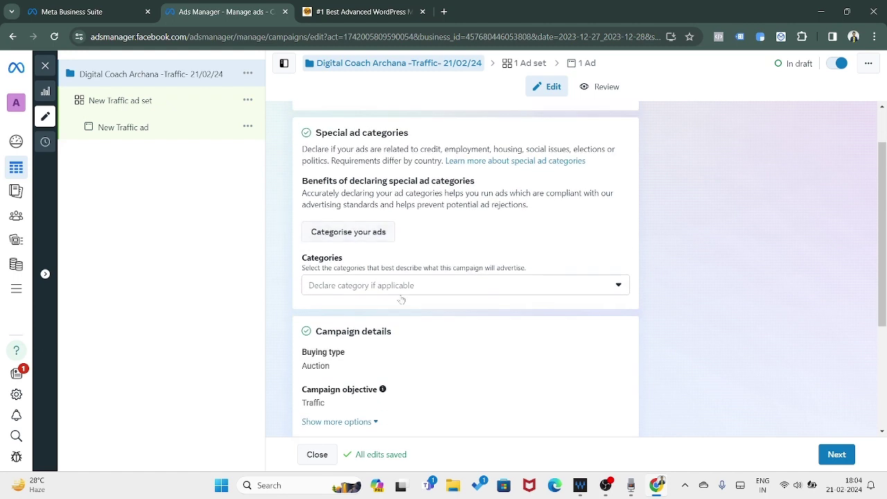
{"action": "scroll", "coordinate": [463, 295], "scroll_direction": "down", "scroll_amount": 2}
{"action": "left_click", "coordinate": [427, 172]}
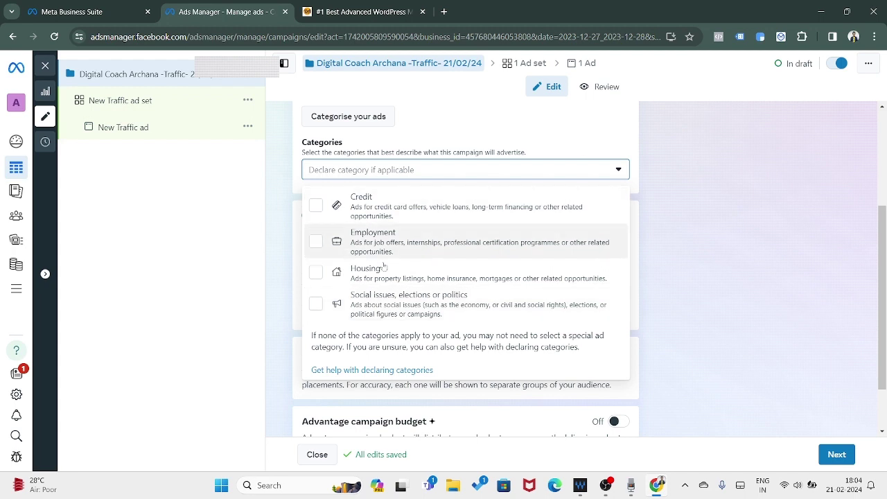
{"action": "left_click", "coordinate": [422, 173]}
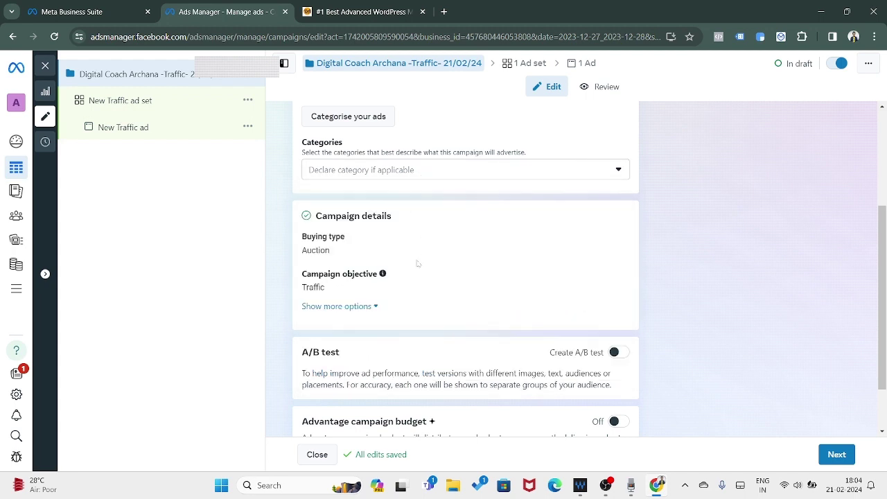
{"action": "scroll", "coordinate": [404, 263], "scroll_direction": "down", "scroll_amount": 1}
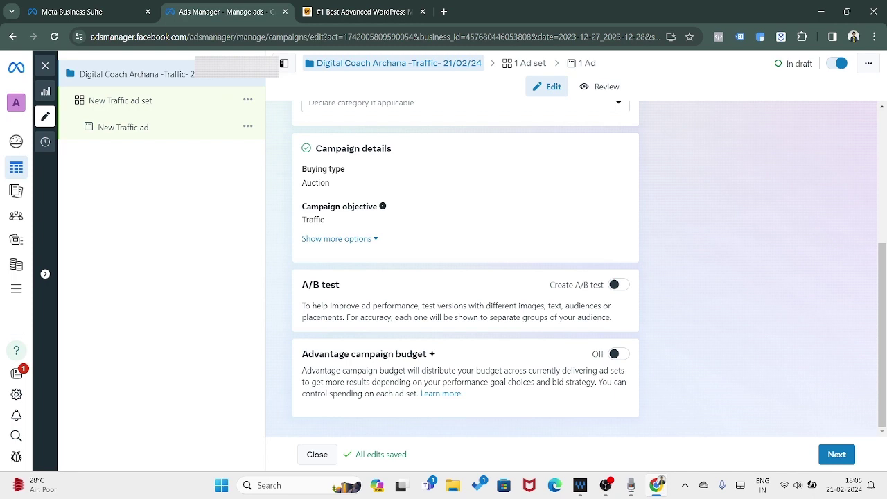
Step: Open the new traffic ad set and set its conversion location to Website
{"action": "left_click", "coordinate": [135, 100]}
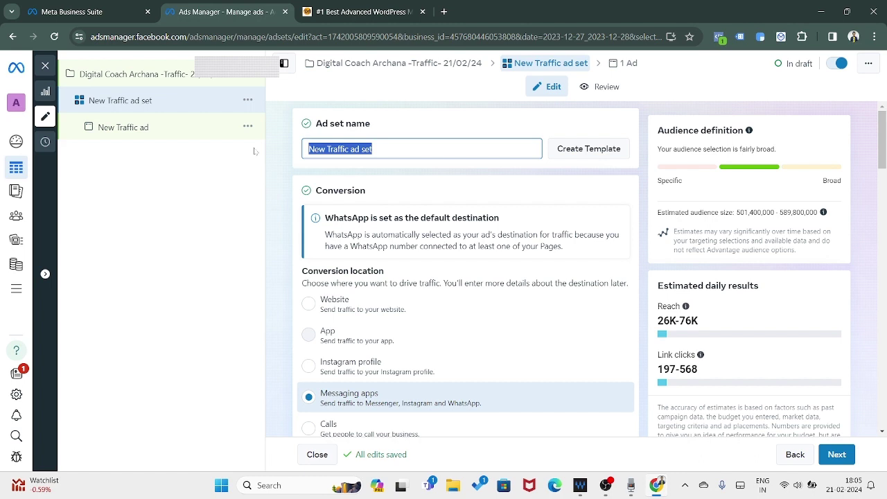
{"action": "scroll", "coordinate": [279, 271], "scroll_direction": "down", "scroll_amount": 1}
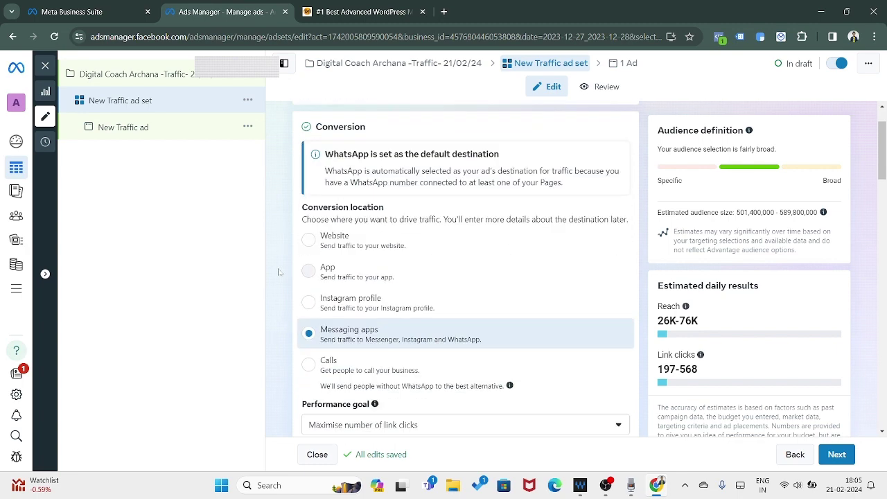
{"action": "scroll", "coordinate": [279, 272], "scroll_direction": "down", "scroll_amount": 2}
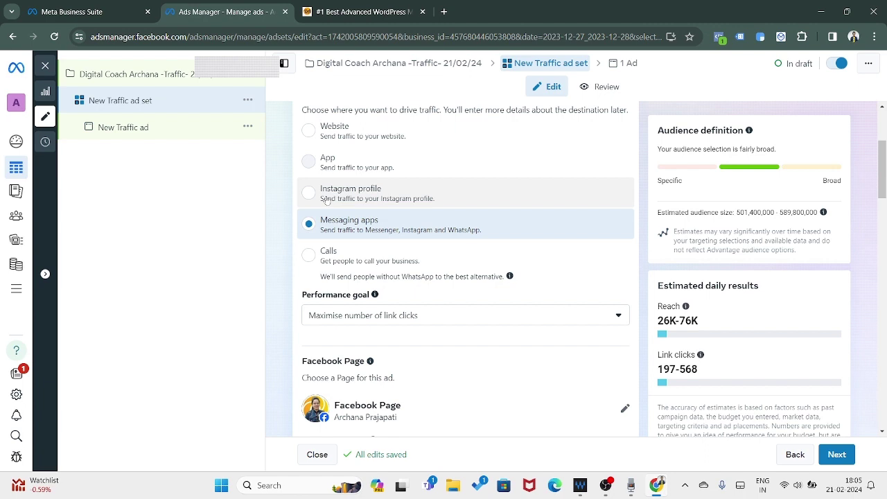
{"action": "scroll", "coordinate": [330, 196], "scroll_direction": "up", "scroll_amount": 1}
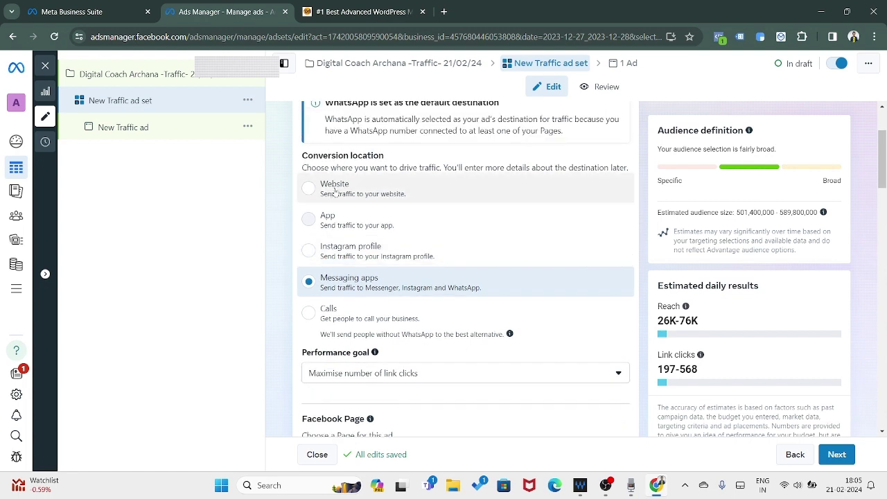
{"action": "left_click", "coordinate": [334, 190]}
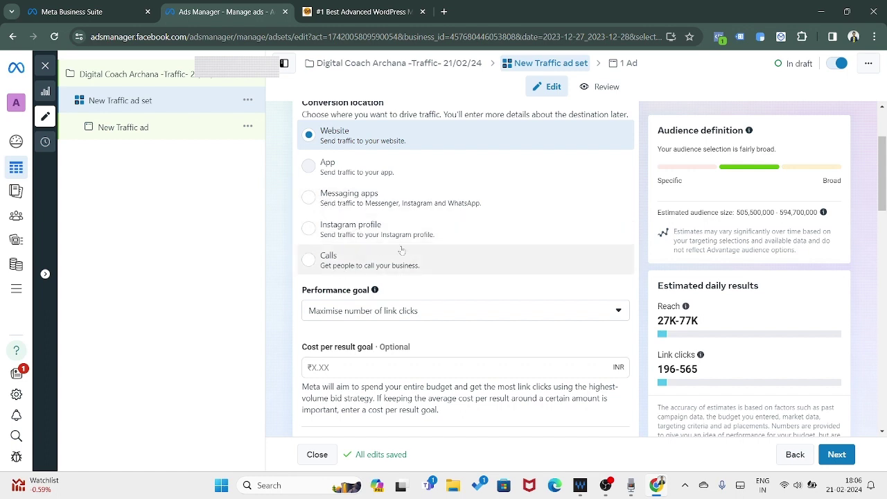
Step: Rename the new traffic ad set to "Website-WordPress Course"
{"action": "scroll", "coordinate": [401, 251], "scroll_direction": "up", "scroll_amount": 2}
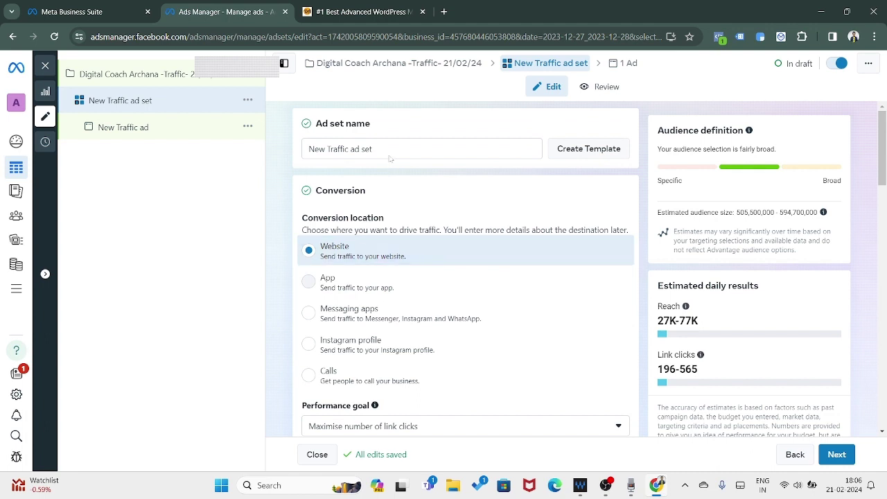
{"action": "left_click_drag", "start_coordinate": [377, 150], "coordinate": [297, 152]}
{"action": "type", "text": "Website"}
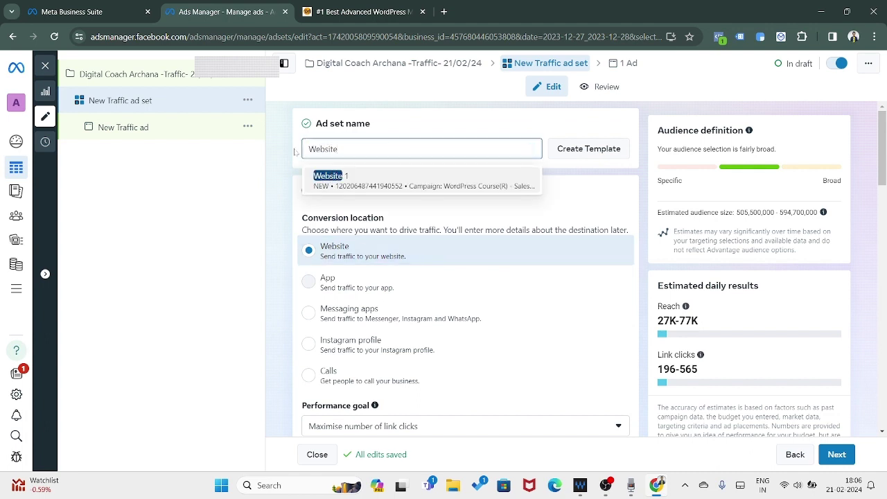
{"action": "type", "text": "-"}
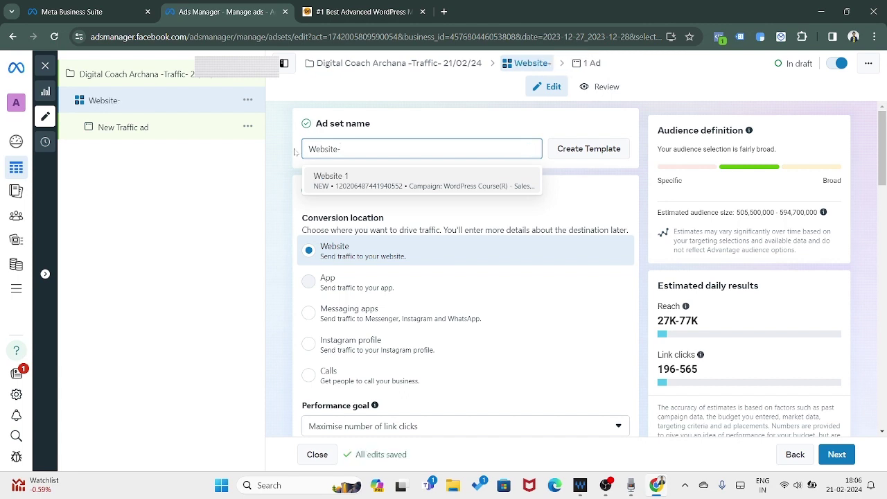
{"action": "scroll", "coordinate": [276, 221], "scroll_direction": "down", "scroll_amount": 2}
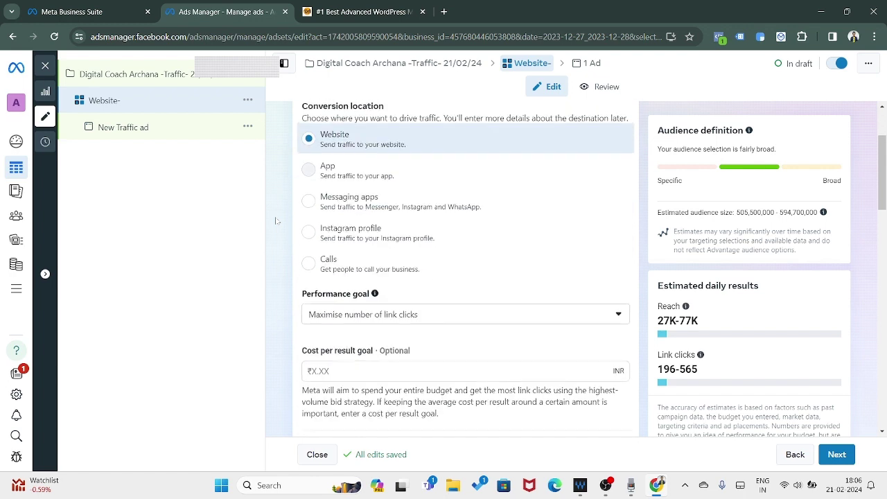
{"action": "scroll", "coordinate": [276, 221], "scroll_direction": "up", "scroll_amount": 2}
{"action": "type", "text": "WordPress"}
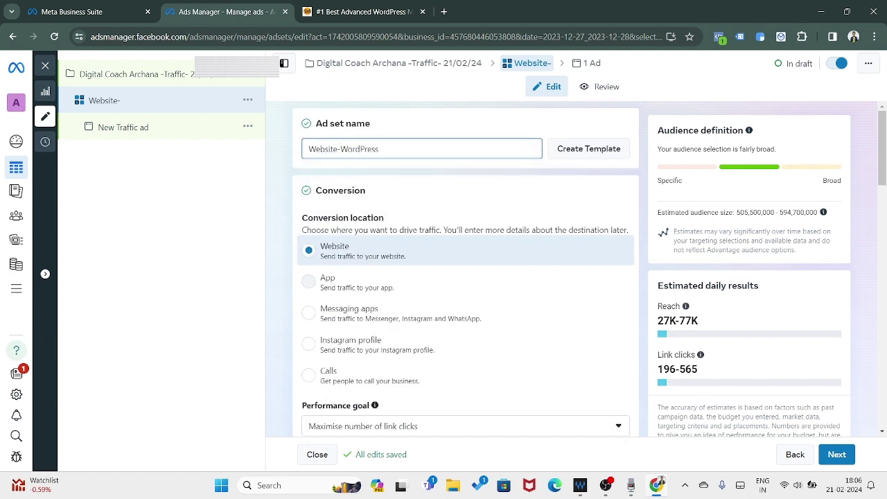
{"action": "type", "text": " Co"}
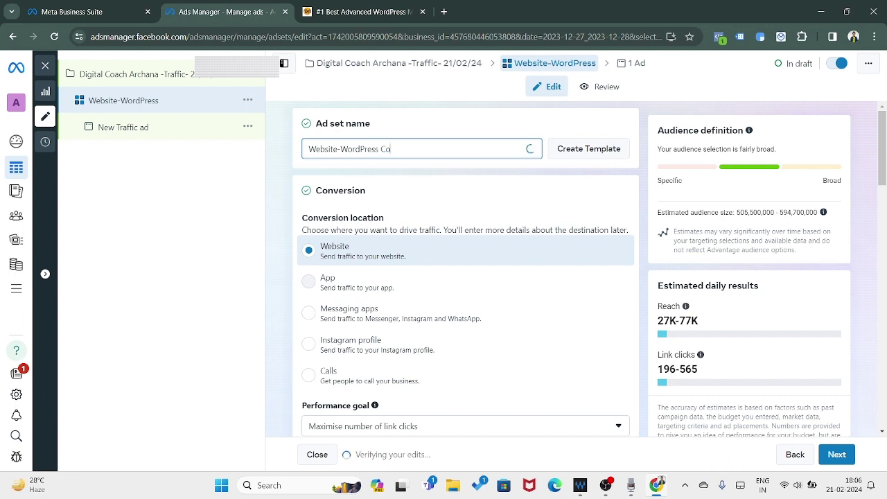
{"action": "type", "text": "urse"}
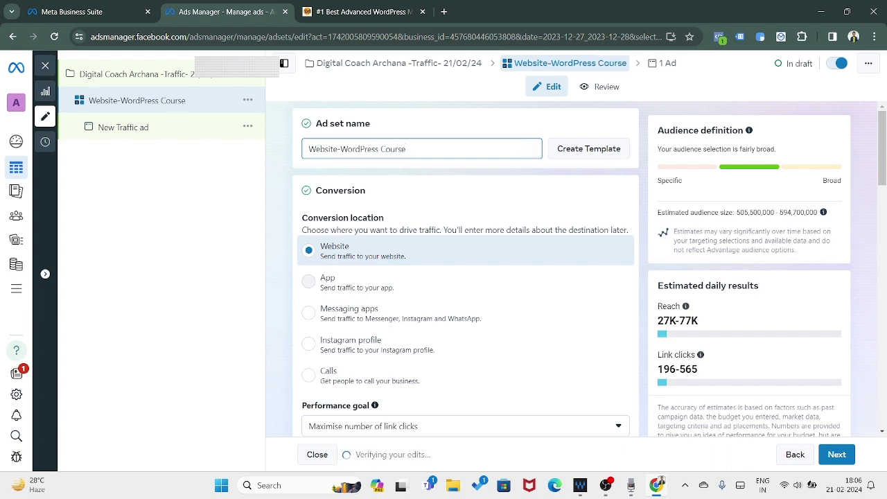
{"action": "scroll", "coordinate": [272, 196], "scroll_direction": "down", "scroll_amount": 1}
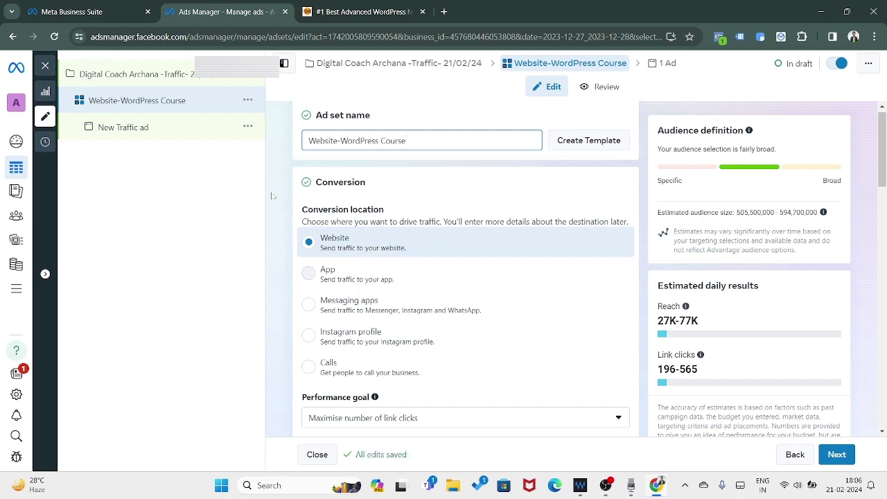
{"action": "scroll", "coordinate": [272, 196], "scroll_direction": "down", "scroll_amount": 2}
{"action": "scroll", "coordinate": [273, 196], "scroll_direction": "up", "scroll_amount": 3}
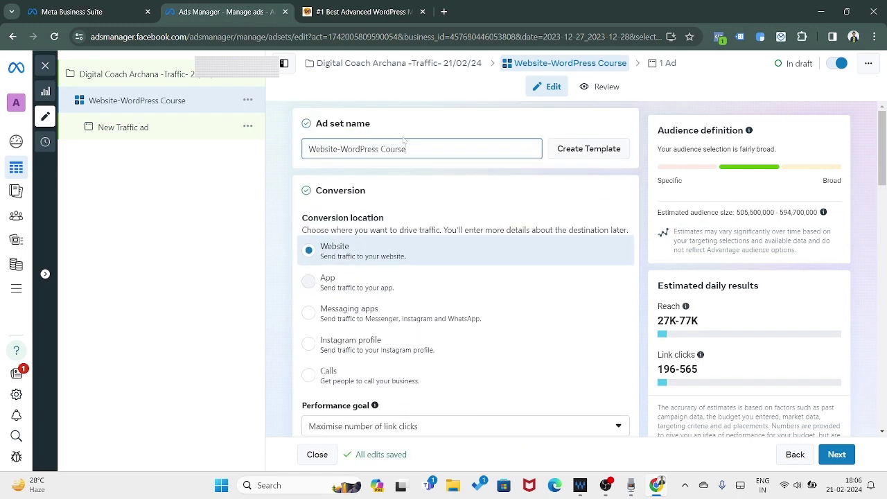
{"action": "left_click_drag", "start_coordinate": [407, 149], "coordinate": [308, 149]}
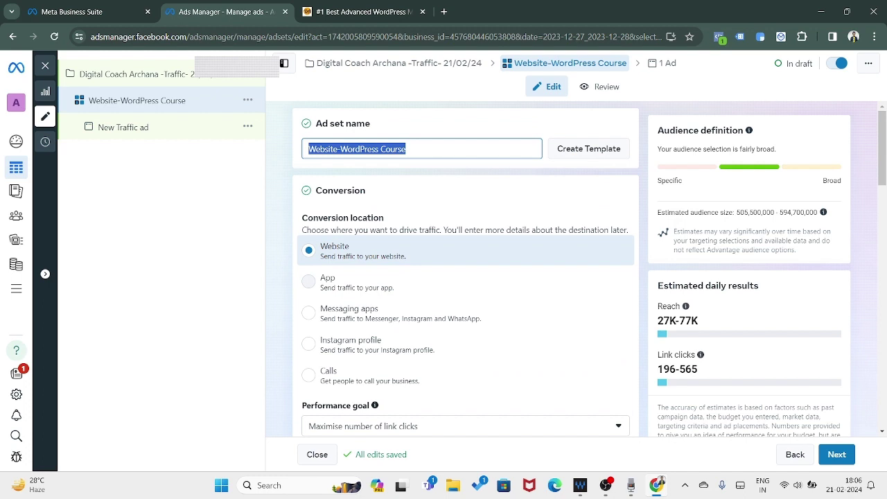
{"action": "left_click", "coordinate": [275, 189]}
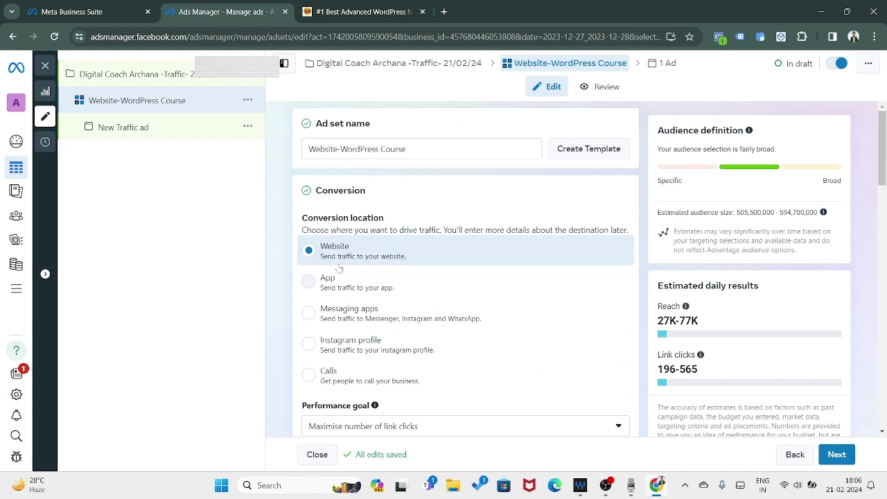
Step: Examine the performance goal choices for the ad set, including both the traffic goals and the other goals
{"action": "scroll", "coordinate": [282, 255], "scroll_direction": "down", "scroll_amount": 1}
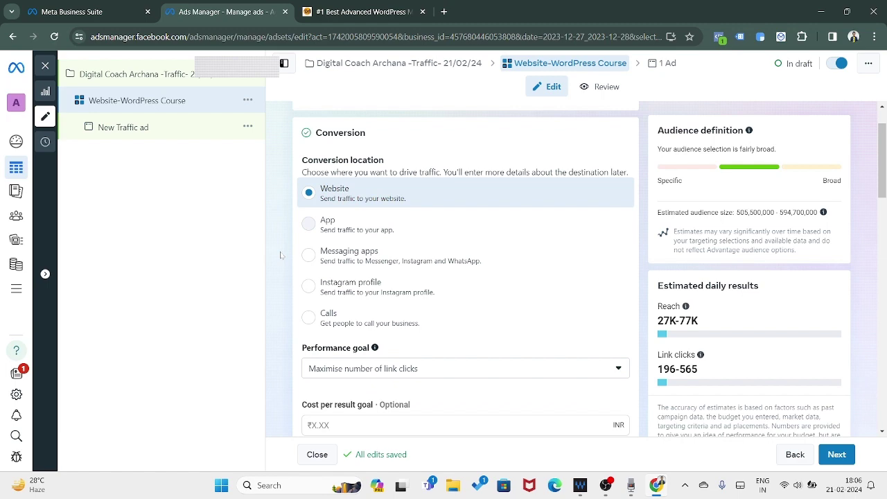
{"action": "scroll", "coordinate": [281, 255], "scroll_direction": "down", "scroll_amount": 3}
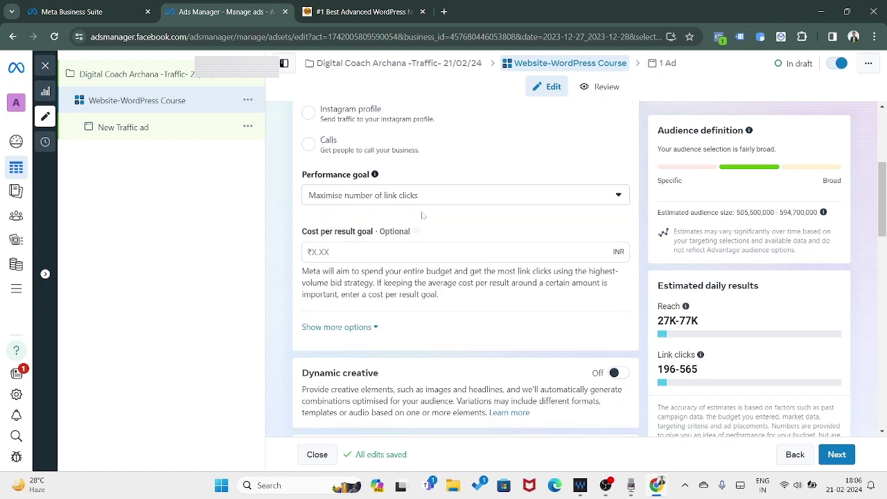
{"action": "left_click", "coordinate": [432, 200]}
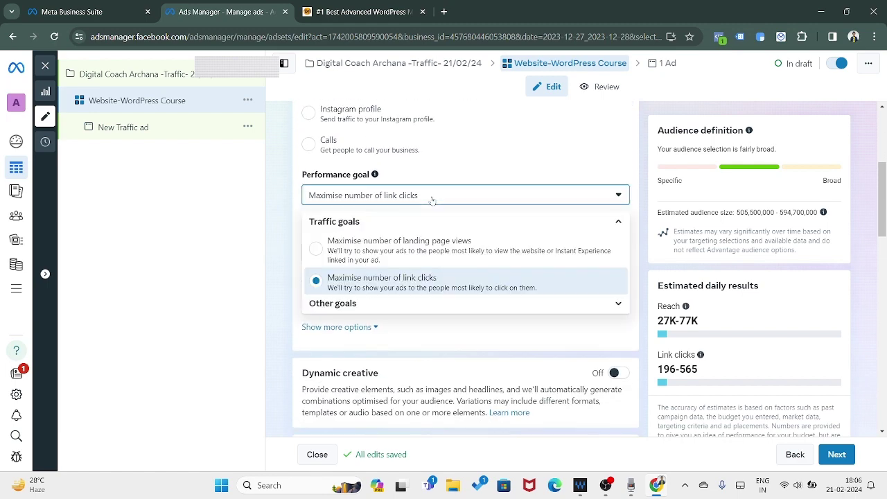
{"action": "left_click", "coordinate": [516, 304]}
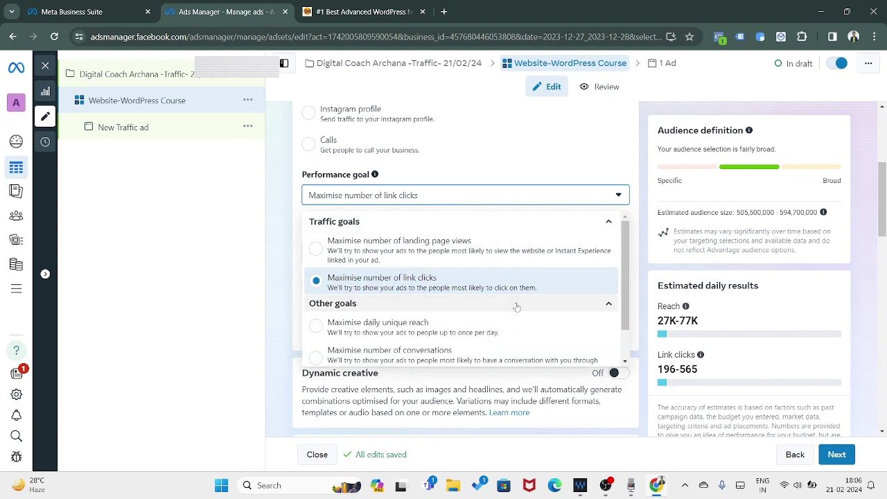
{"action": "scroll", "coordinate": [527, 308], "scroll_direction": "down", "scroll_amount": 1}
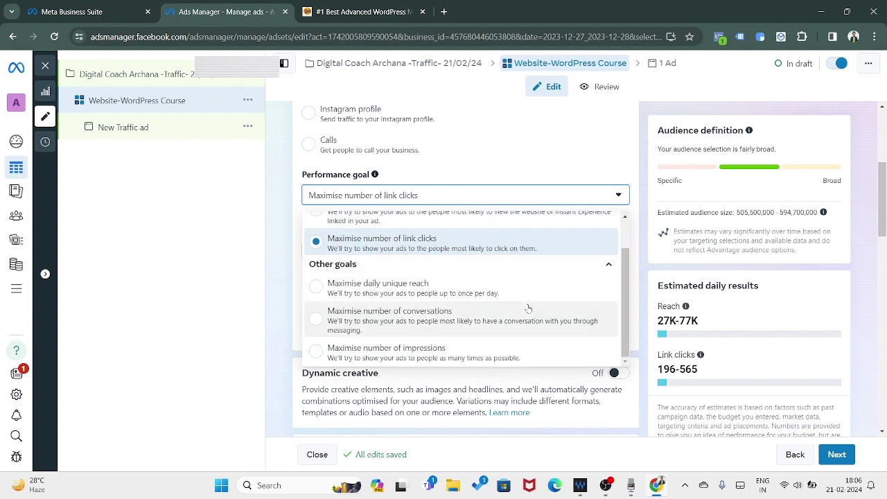
{"action": "scroll", "coordinate": [528, 308], "scroll_direction": "up", "scroll_amount": 2}
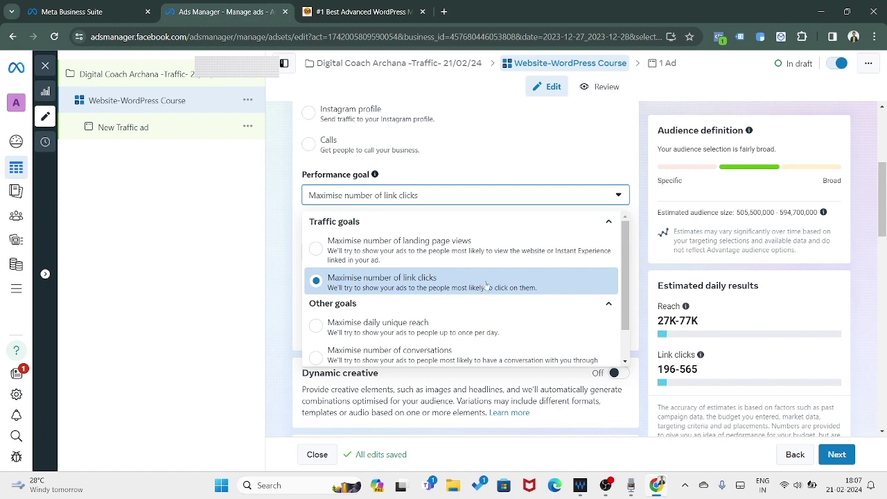
Step: Look at the registration form on the Advanced WordPress Mastery Course page, and return to Ads Manager
{"action": "key", "text": "ctrl+Tab"}
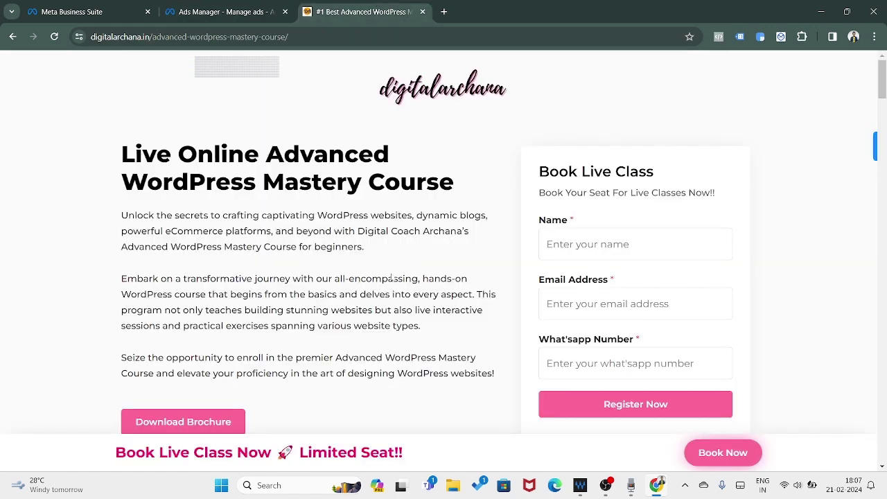
{"action": "scroll", "coordinate": [617, 248], "scroll_direction": "down", "scroll_amount": 3}
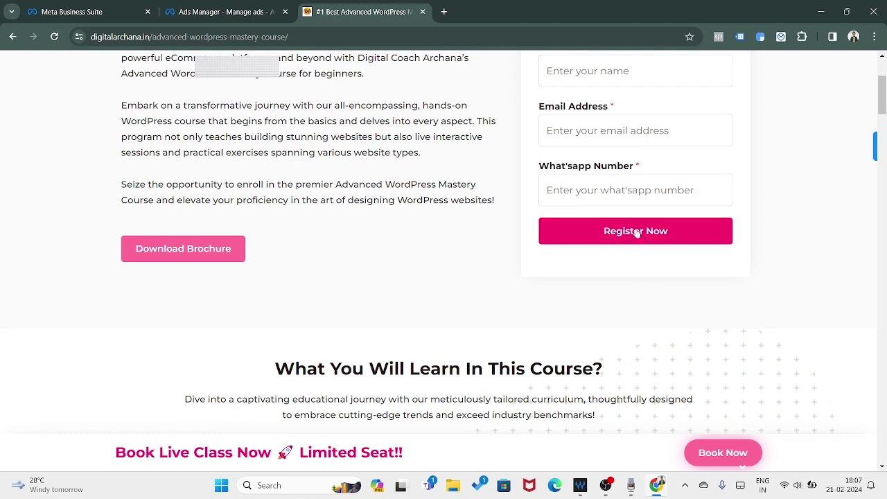
{"action": "left_click", "coordinate": [213, 11]}
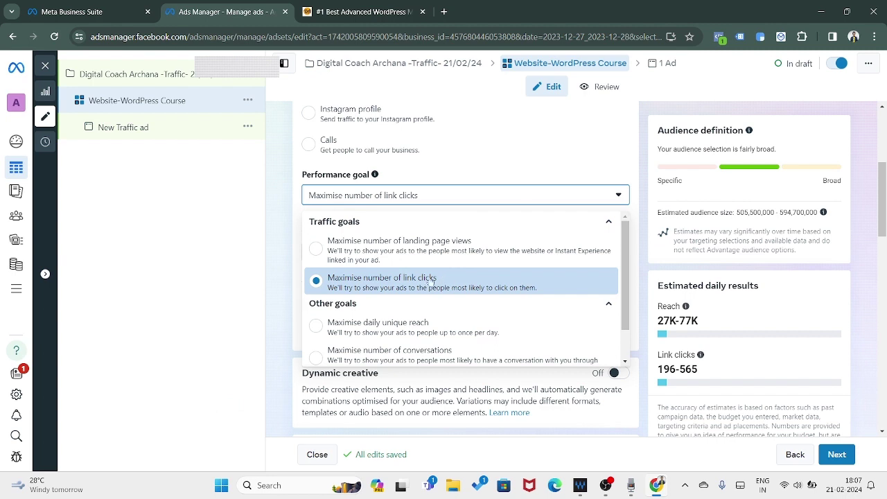
Step: Review the other performance goals again and keep "Maximise number of link clicks" as the performance goal
{"action": "scroll", "coordinate": [430, 282], "scroll_direction": "down", "scroll_amount": 1}
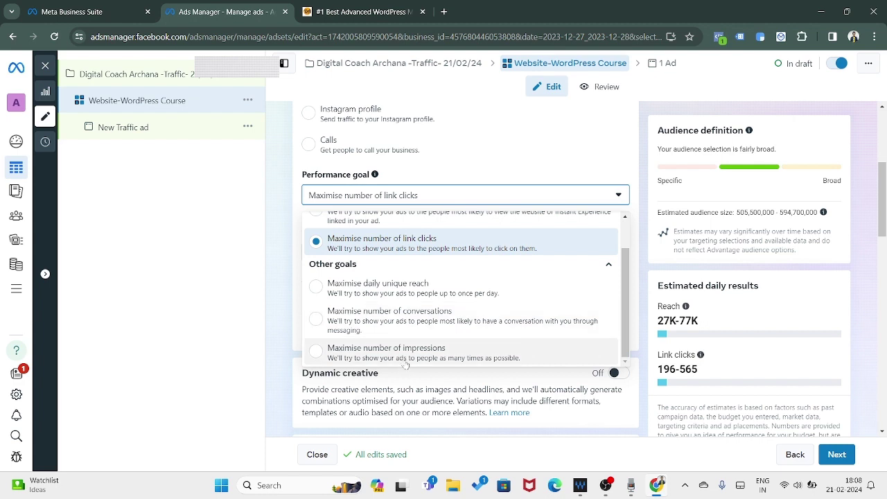
{"action": "scroll", "coordinate": [416, 316], "scroll_direction": "up", "scroll_amount": 1}
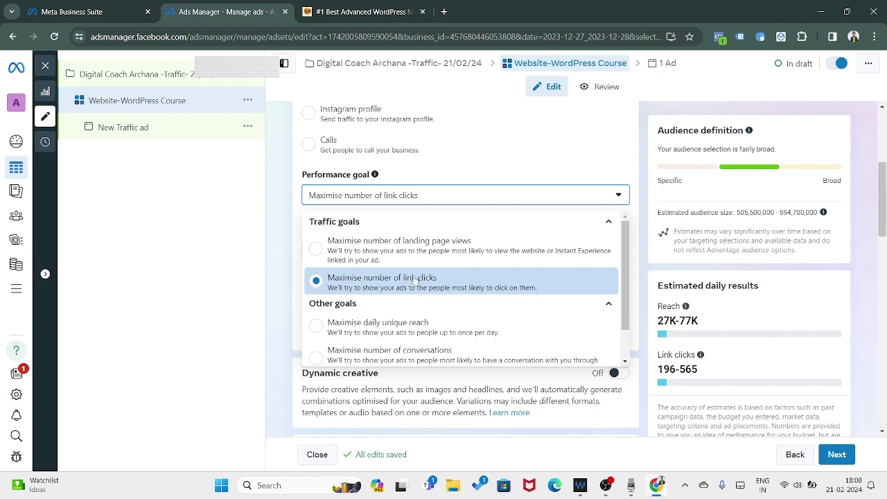
{"action": "left_click", "coordinate": [279, 280]}
Step: Expand the additional conversion options and examine the choices for when charges apply, keeping Impression
{"action": "scroll", "coordinate": [285, 270], "scroll_direction": "down", "scroll_amount": 1}
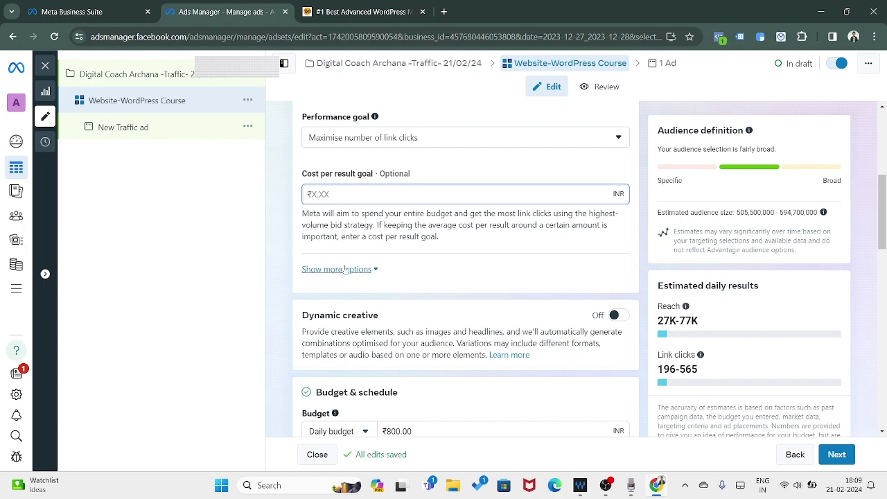
{"action": "left_click", "coordinate": [306, 270]}
{"action": "scroll", "coordinate": [306, 272], "scroll_direction": "down", "scroll_amount": 2}
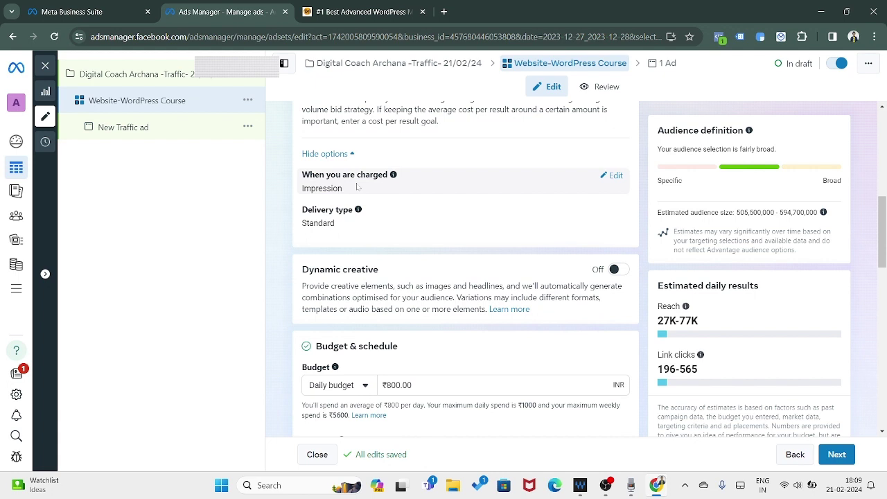
{"action": "left_click", "coordinate": [614, 177]}
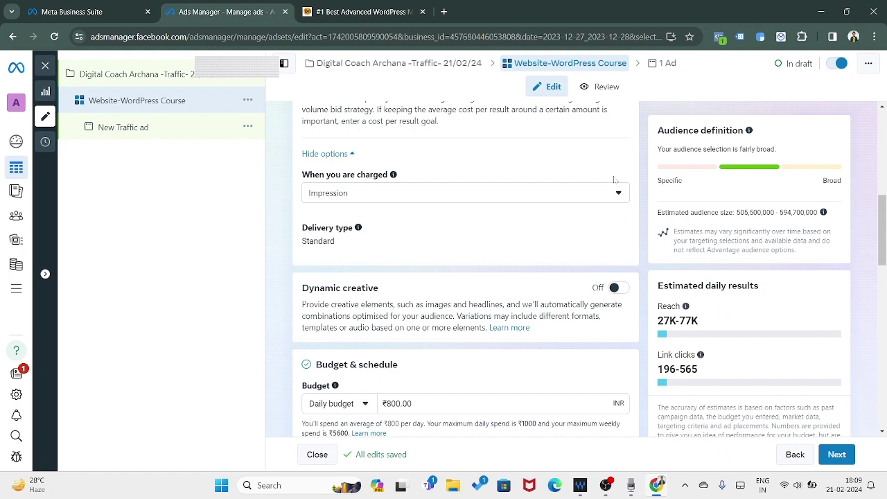
{"action": "left_click", "coordinate": [555, 194]}
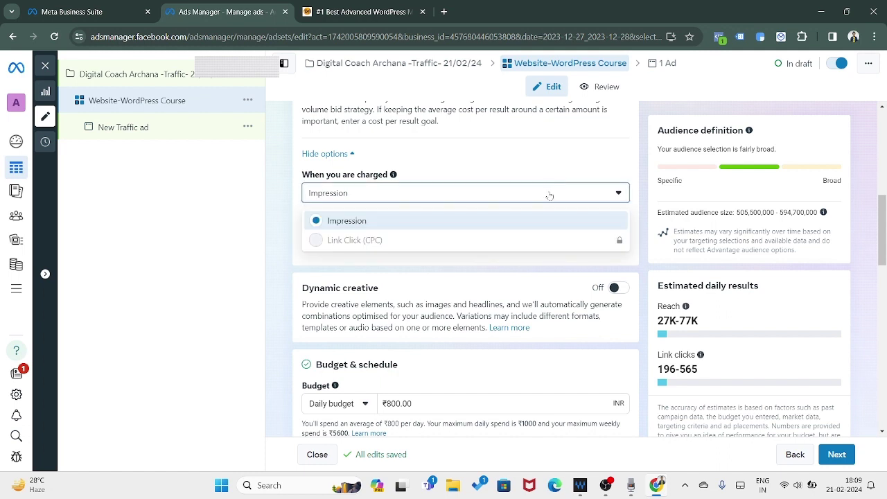
{"action": "left_click", "coordinate": [549, 196]}
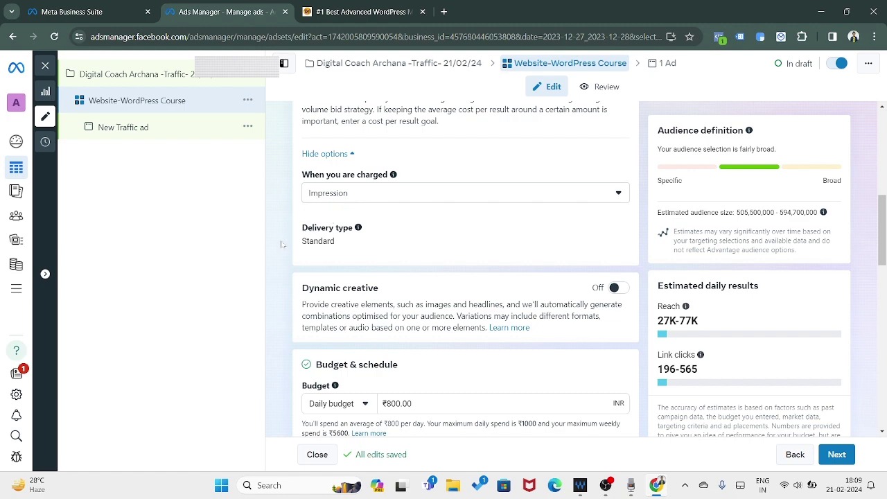
Step: Try a daily budget of ₹500 for the ad set, and settle on ₹200
{"action": "scroll", "coordinate": [274, 246], "scroll_direction": "down", "scroll_amount": 2}
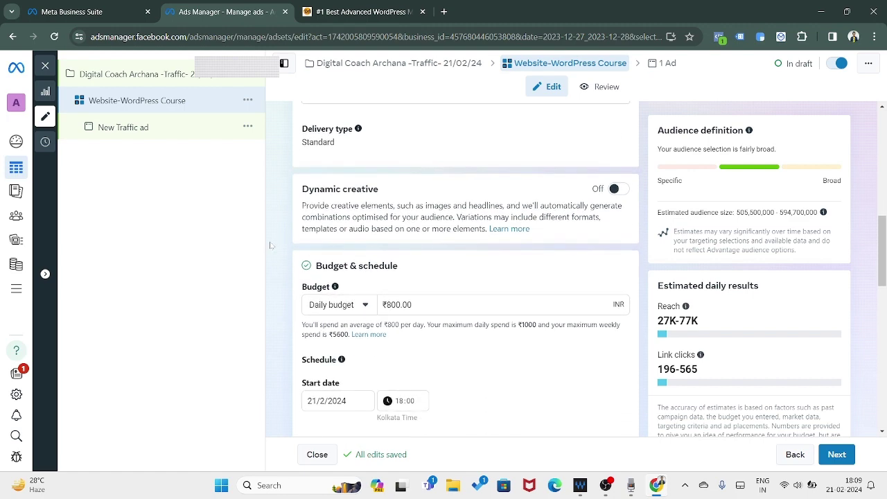
{"action": "scroll", "coordinate": [271, 245], "scroll_direction": "up", "scroll_amount": 3}
{"action": "scroll", "coordinate": [423, 298], "scroll_direction": "down", "scroll_amount": 2}
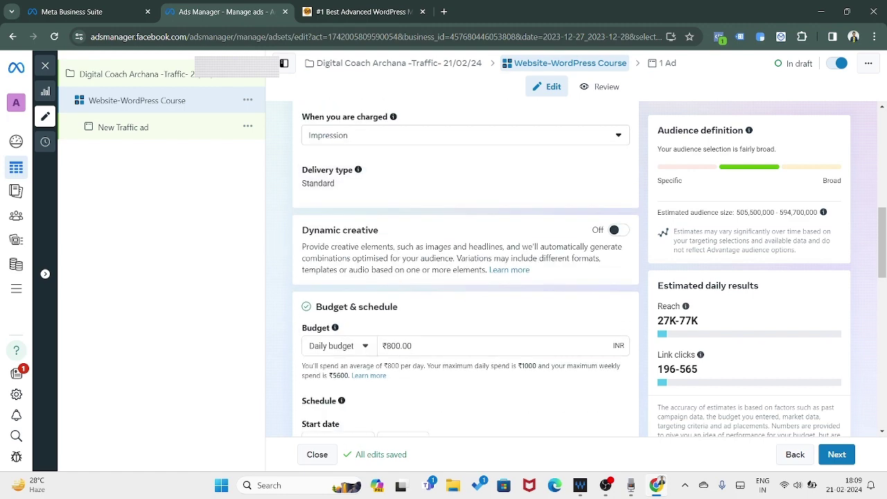
{"action": "scroll", "coordinate": [527, 274], "scroll_direction": "down", "scroll_amount": 1}
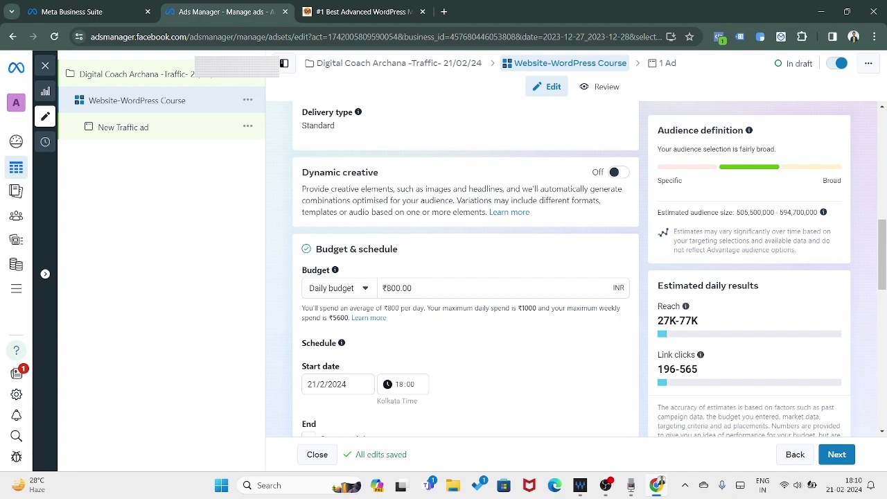
{"action": "scroll", "coordinate": [462, 182], "scroll_direction": "down", "scroll_amount": 1}
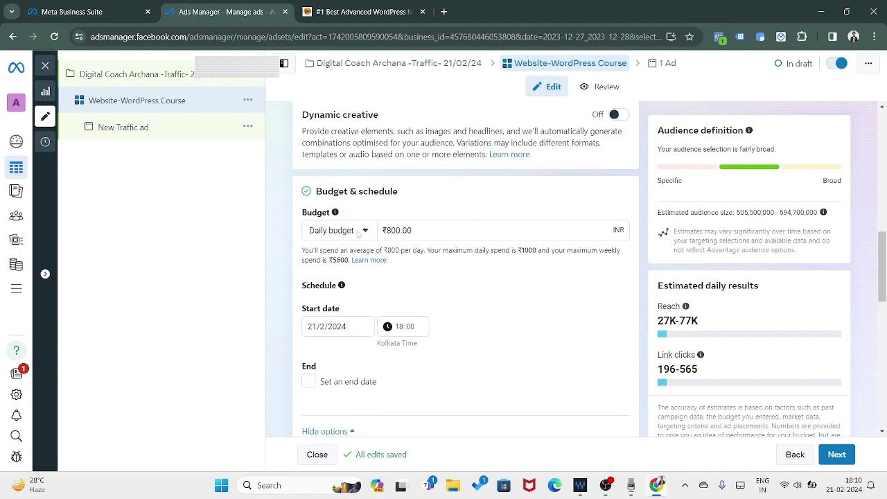
{"action": "left_click", "coordinate": [387, 230]}
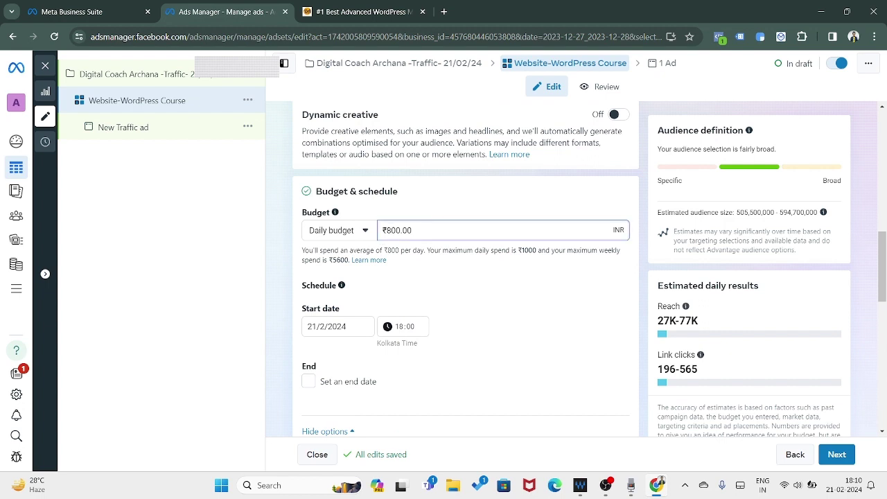
{"action": "key", "text": "BackSpace"}
{"action": "type", "text": "5"}
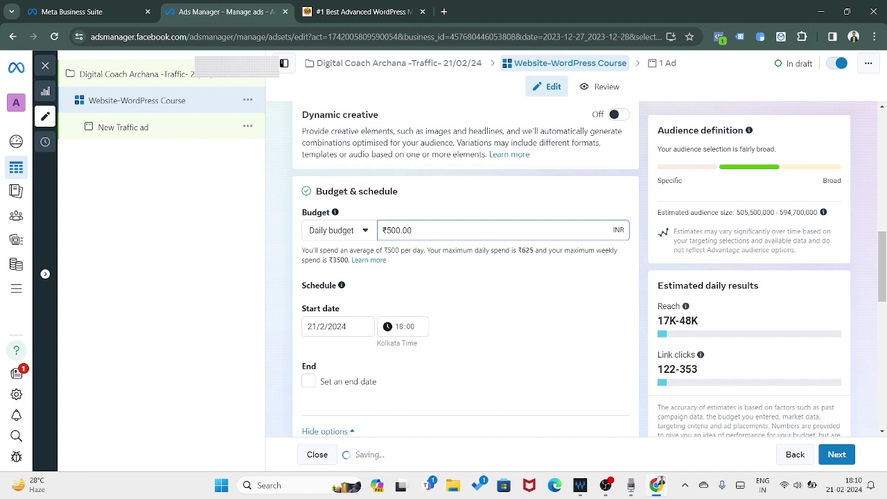
{"action": "key", "text": "BackSpace"}
{"action": "type", "text": "2"}
{"action": "mouse_move", "coordinate": [701, 310]}
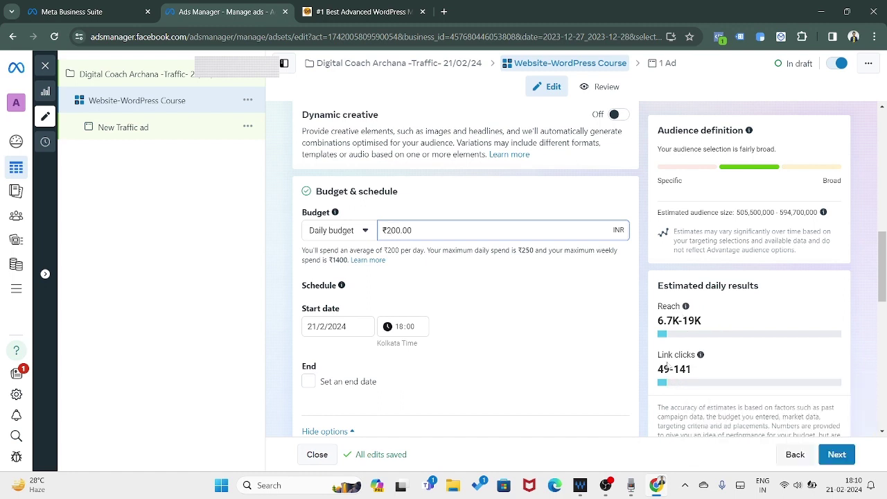
{"action": "scroll", "coordinate": [672, 374], "scroll_direction": "down", "scroll_amount": 1}
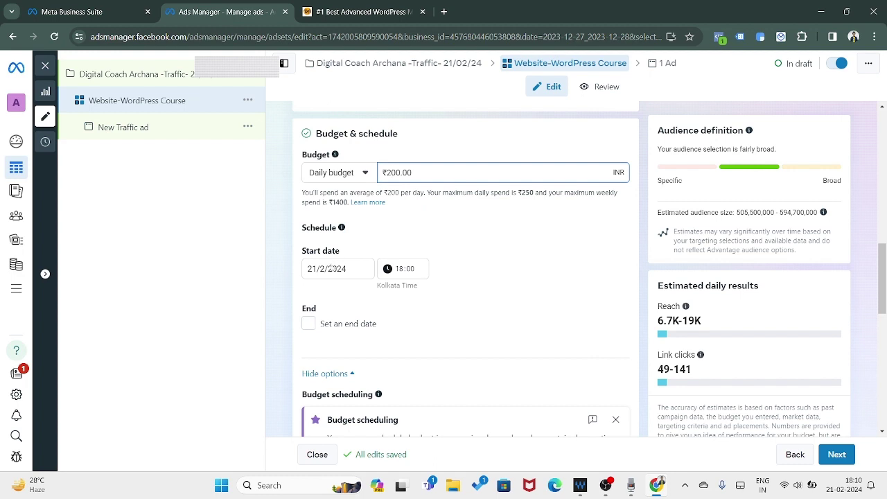
Step: Schedule the ad set to start on 22/2/2024 at 06:00
{"action": "left_click", "coordinate": [318, 273]}
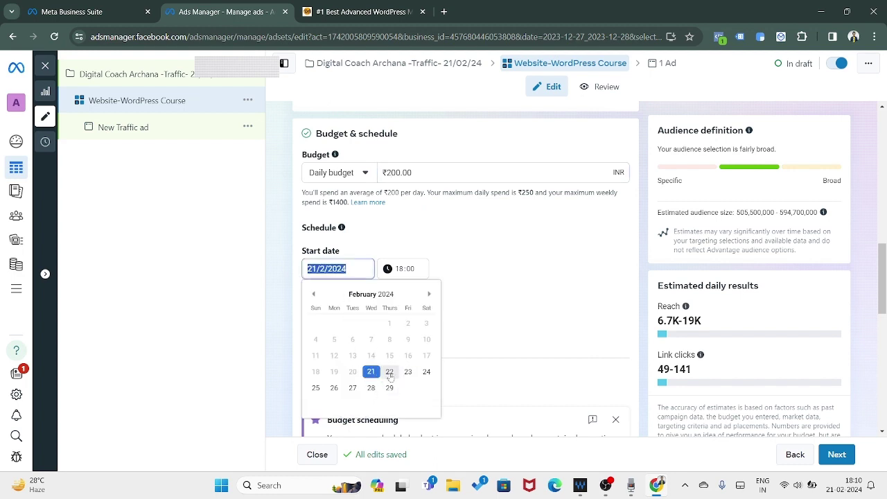
{"action": "left_click", "coordinate": [389, 372]}
{"action": "left_click", "coordinate": [401, 269]}
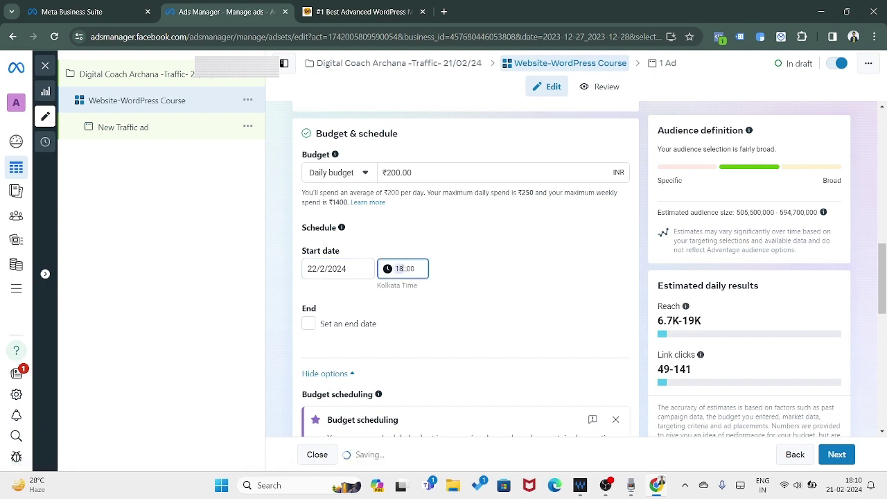
{"action": "type", "text": "13"}
{"action": "type", "text": "06"}
Step: Enable an end date for the ad set and set it to 29/2/2024 at 22:00
{"action": "left_click", "coordinate": [310, 325]}
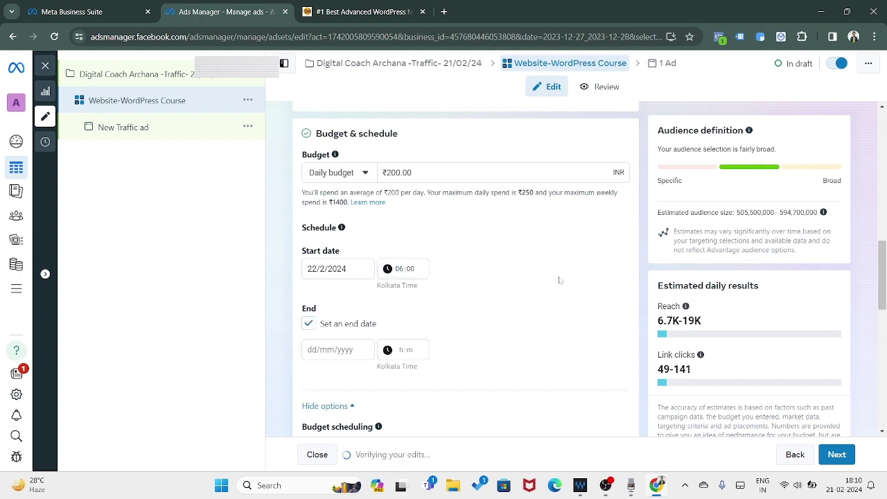
{"action": "scroll", "coordinate": [559, 279], "scroll_direction": "down", "scroll_amount": 2}
{"action": "left_click", "coordinate": [337, 234]}
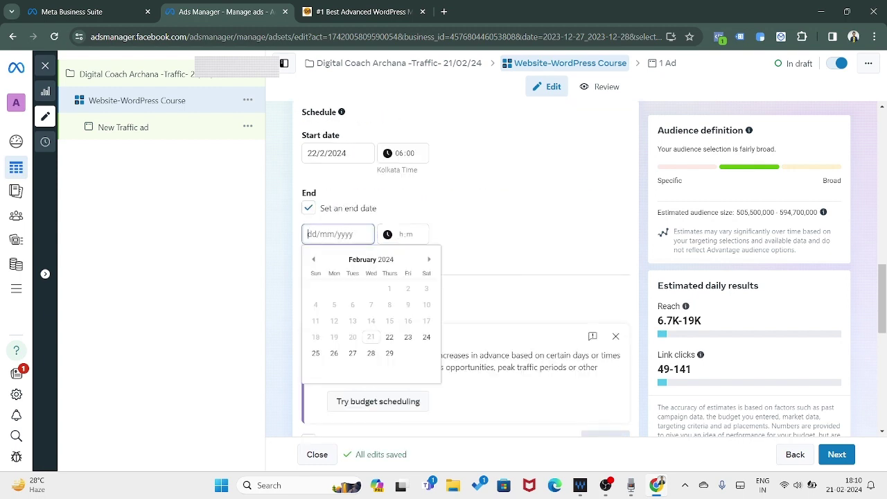
{"action": "left_click", "coordinate": [391, 353]}
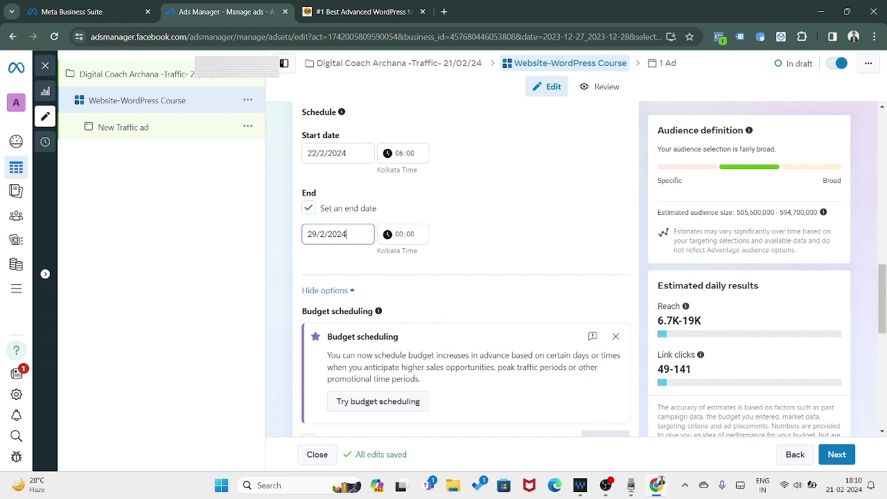
{"action": "left_click", "coordinate": [402, 235]}
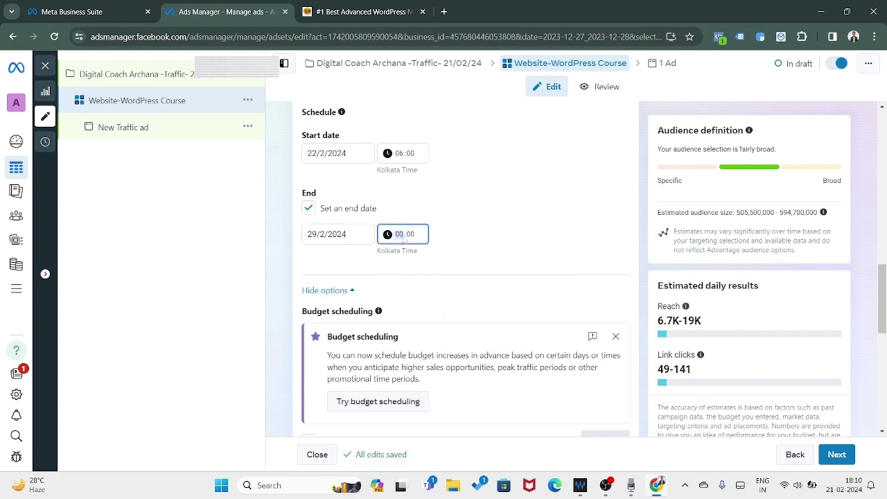
{"action": "type", "text": "22"}
{"action": "key", "text": "shift+Tab"}
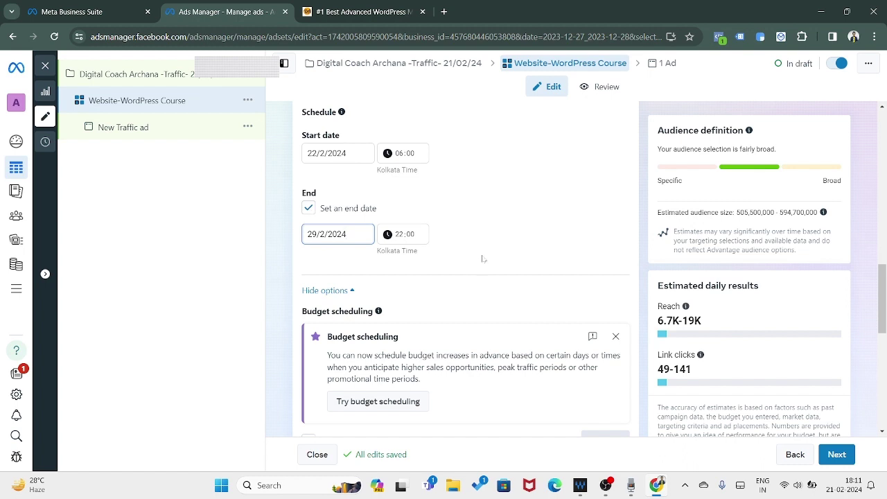
Step: Try the option to increase the budget during specific time periods, and turn it back off
{"action": "scroll", "coordinate": [399, 276], "scroll_direction": "down", "scroll_amount": 2}
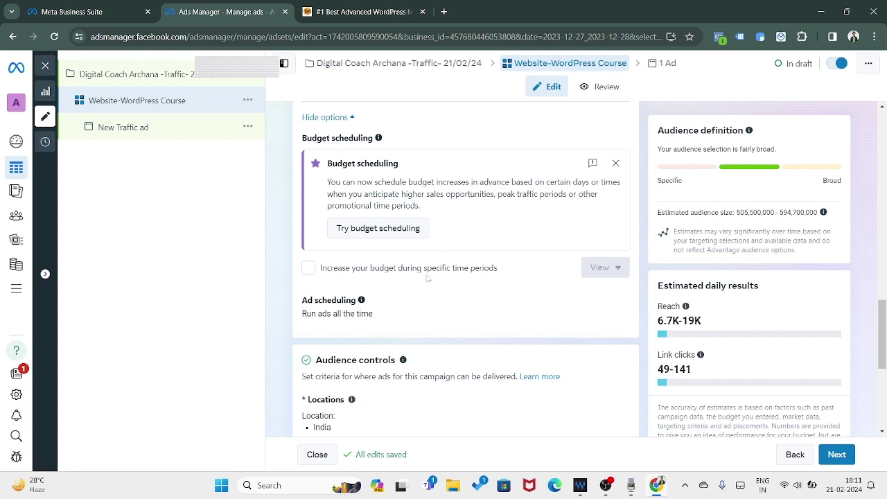
{"action": "left_click", "coordinate": [309, 270]}
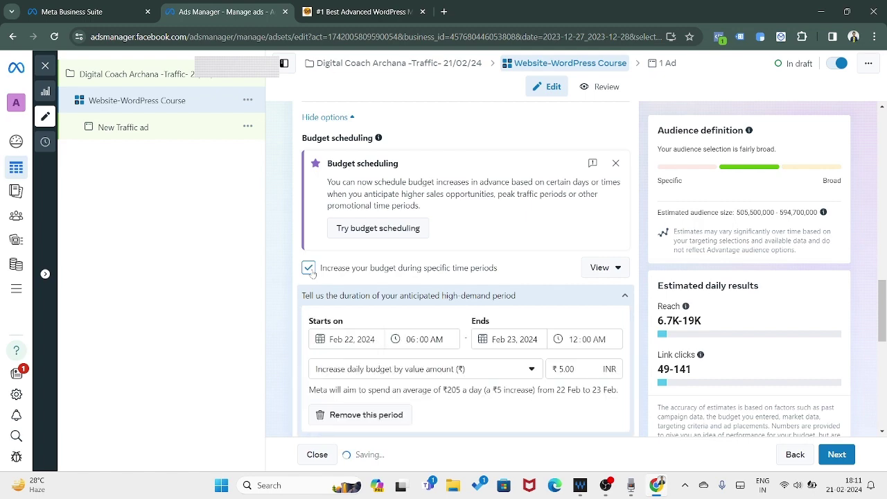
{"action": "scroll", "coordinate": [345, 376], "scroll_direction": "down", "scroll_amount": 2}
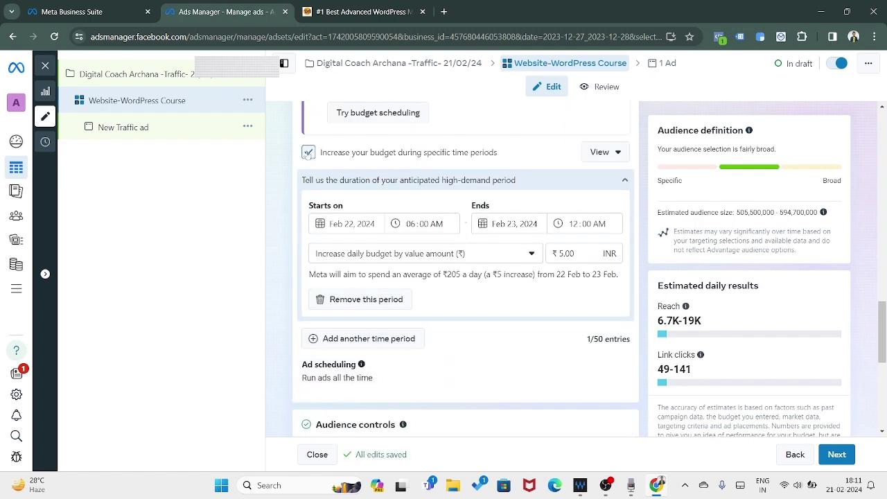
{"action": "left_click", "coordinate": [309, 153]}
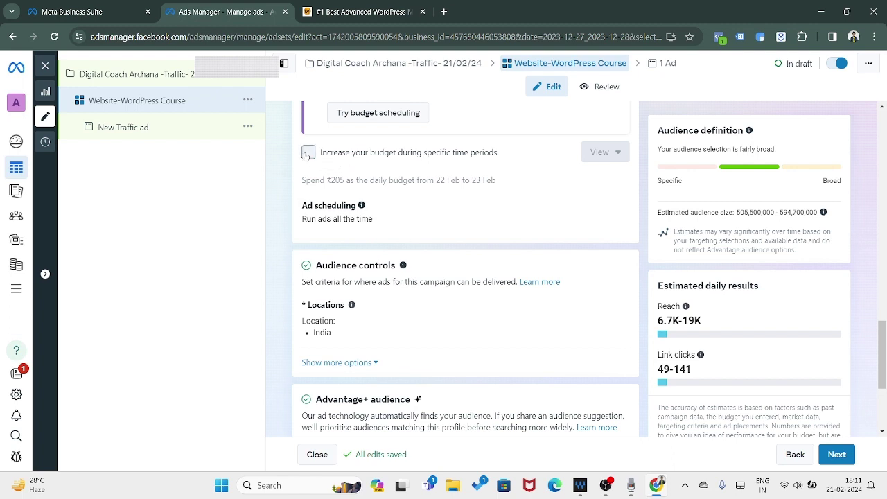
{"action": "left_click", "coordinate": [322, 154]}
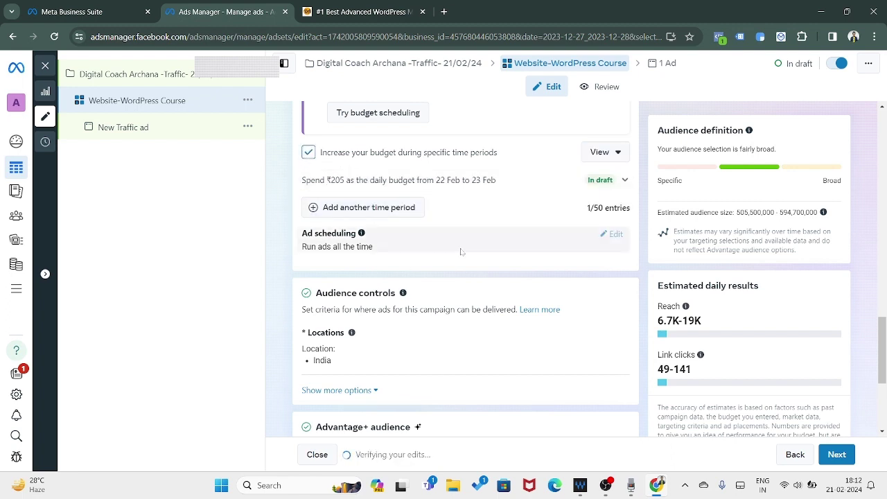
{"action": "left_click", "coordinate": [308, 153]}
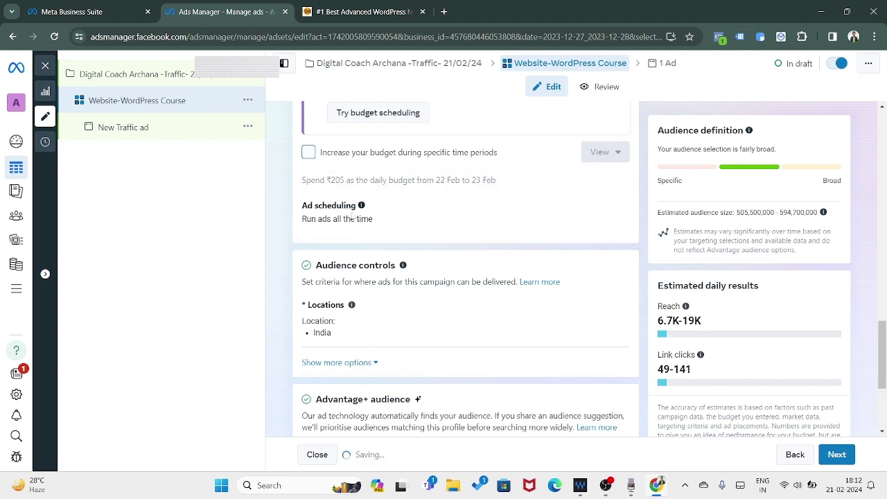
Step: Expand the additional options under Audience controls and open the locations for editing
{"action": "scroll", "coordinate": [354, 216], "scroll_direction": "down", "scroll_amount": 2}
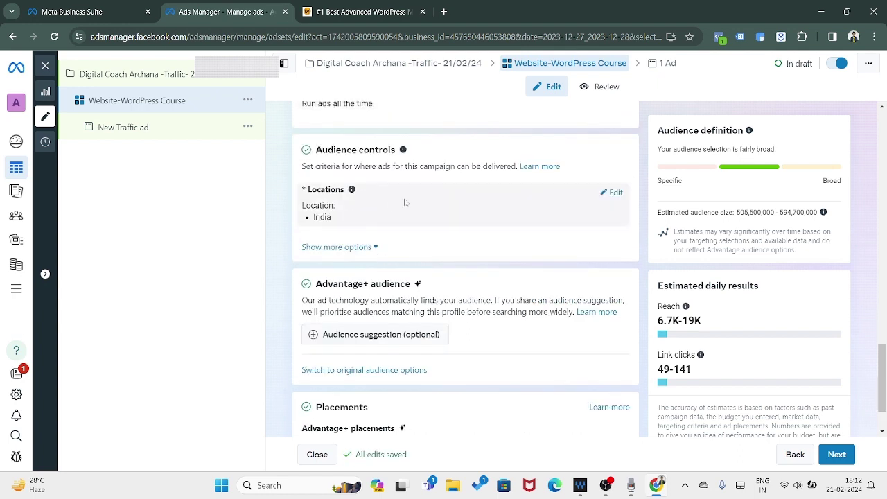
{"action": "left_click", "coordinate": [355, 248]}
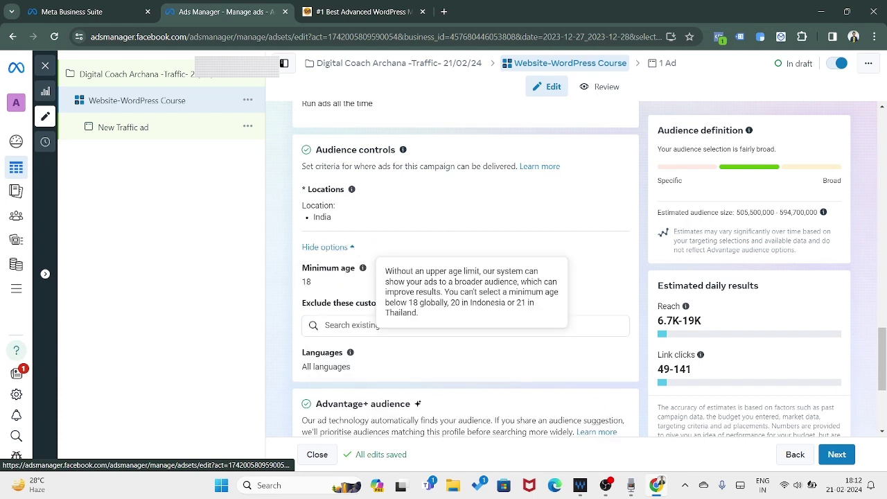
{"action": "mouse_move", "coordinate": [350, 214]}
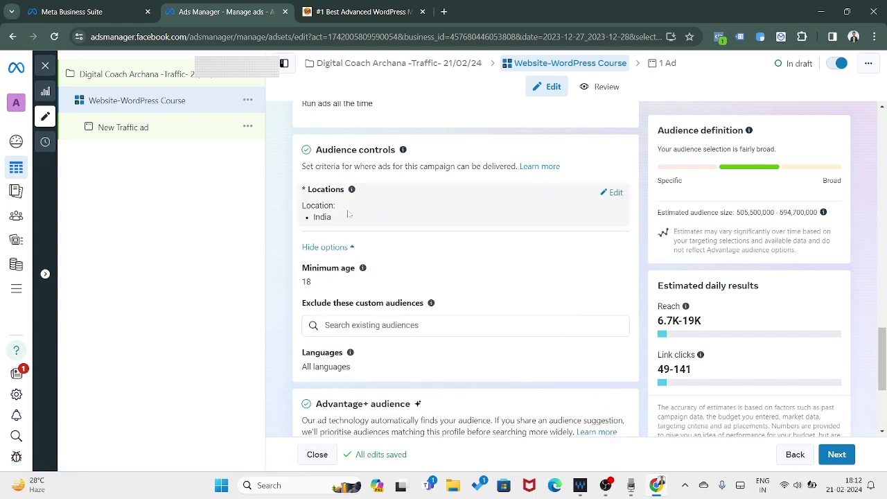
{"action": "left_click", "coordinate": [612, 193]}
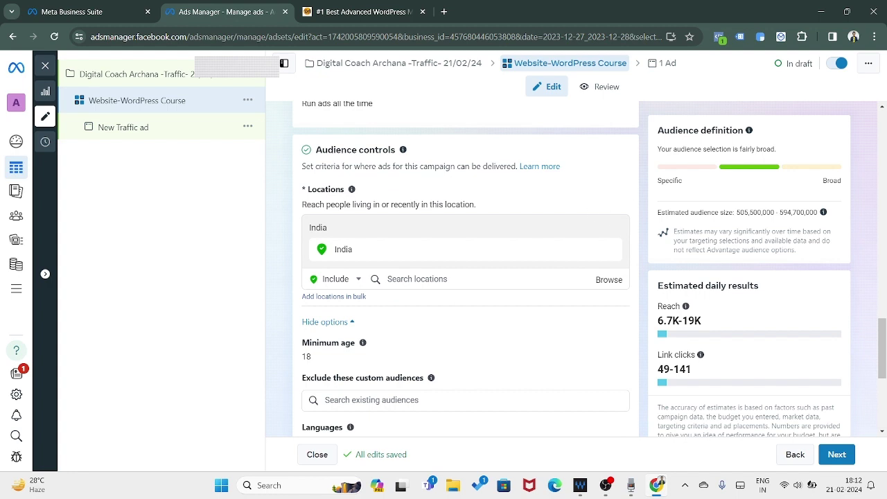
Step: Try including United Kingdom in the audience locations, and remove it again
{"action": "left_click", "coordinate": [443, 283]}
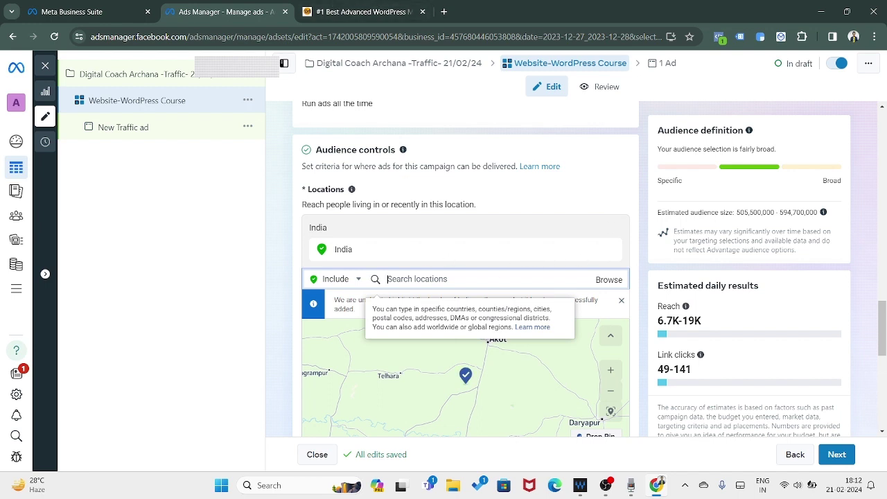
{"action": "type", "text": "u"}
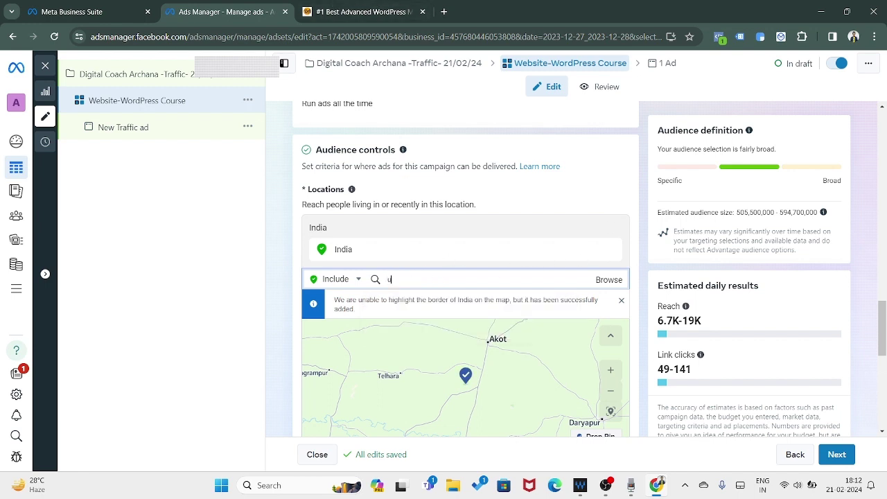
{"action": "type", "text": "nited"}
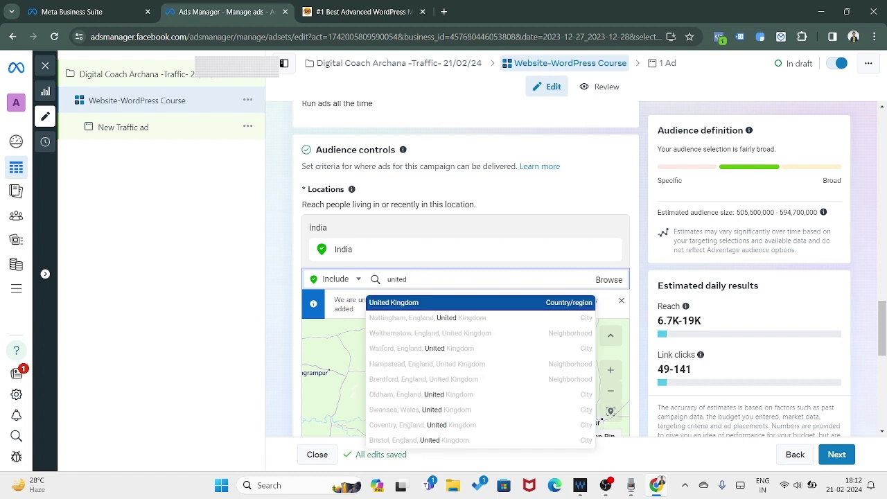
{"action": "left_click", "coordinate": [466, 303]}
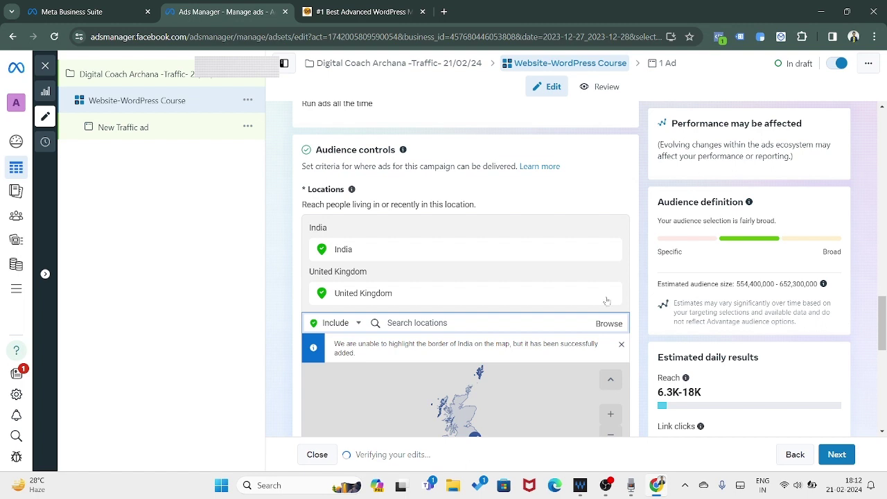
{"action": "mouse_move", "coordinate": [609, 298]}
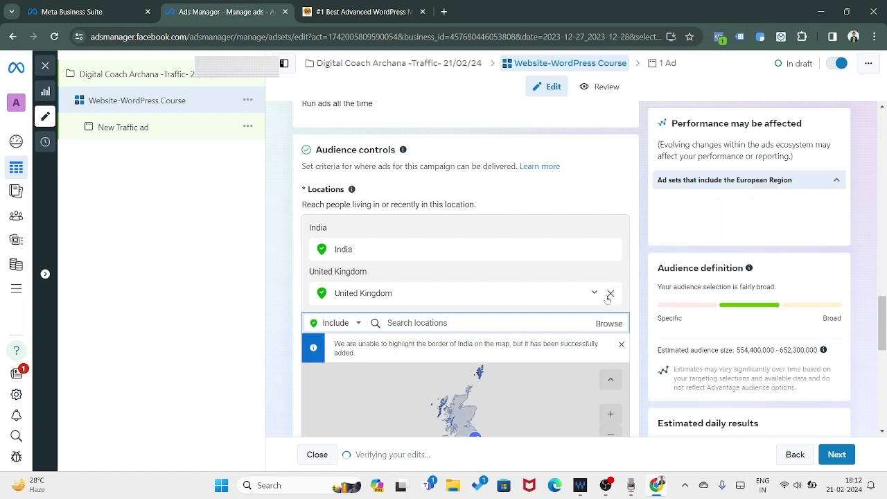
{"action": "left_click", "coordinate": [610, 294]}
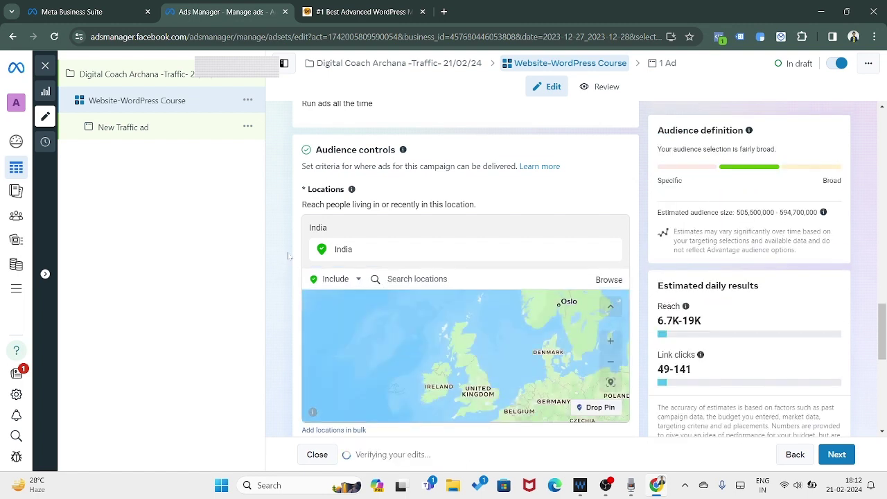
Step: Look through the existing custom audiences that can be excluded, without choosing any
{"action": "scroll", "coordinate": [289, 255], "scroll_direction": "down", "scroll_amount": 2}
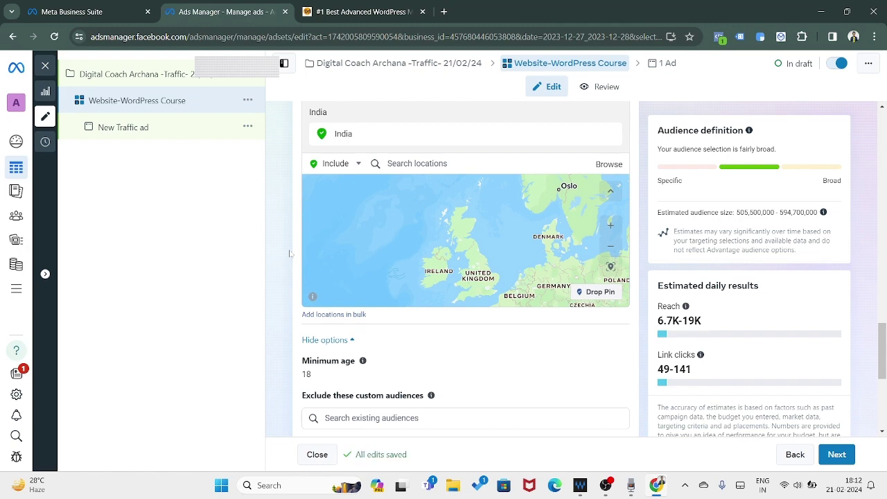
{"action": "scroll", "coordinate": [289, 255], "scroll_direction": "down", "scroll_amount": 2}
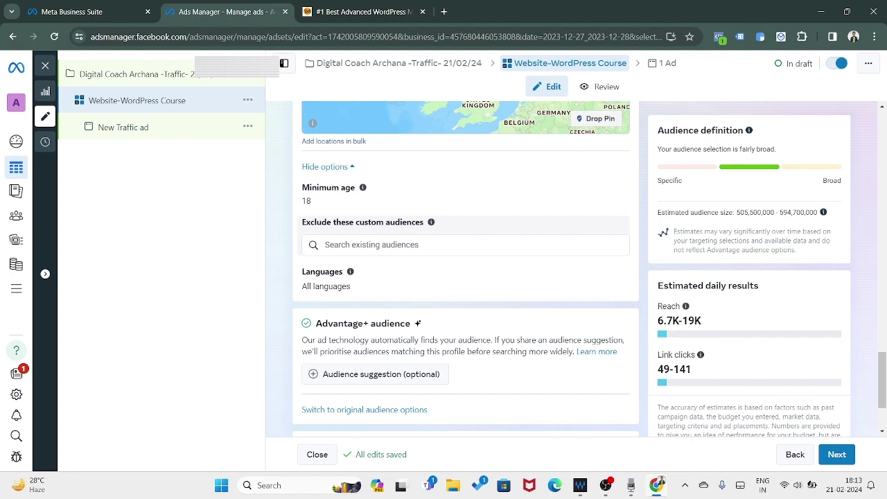
{"action": "left_click", "coordinate": [371, 245]}
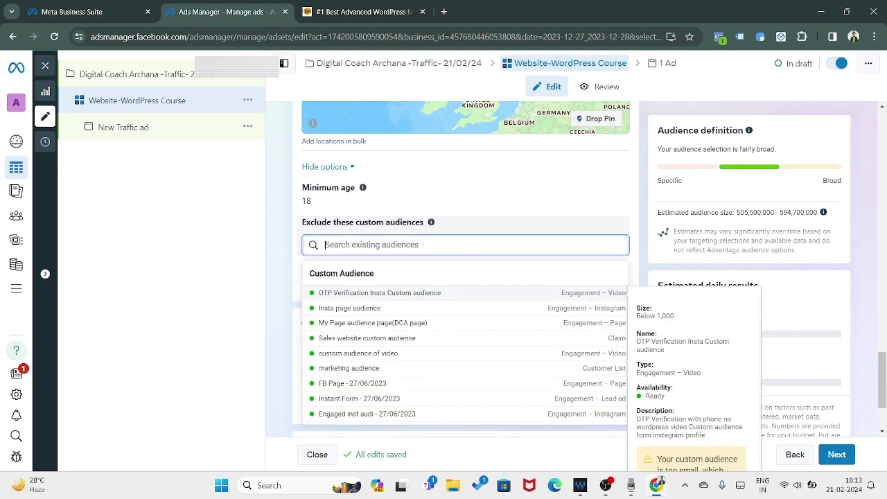
{"action": "left_click", "coordinate": [287, 254]}
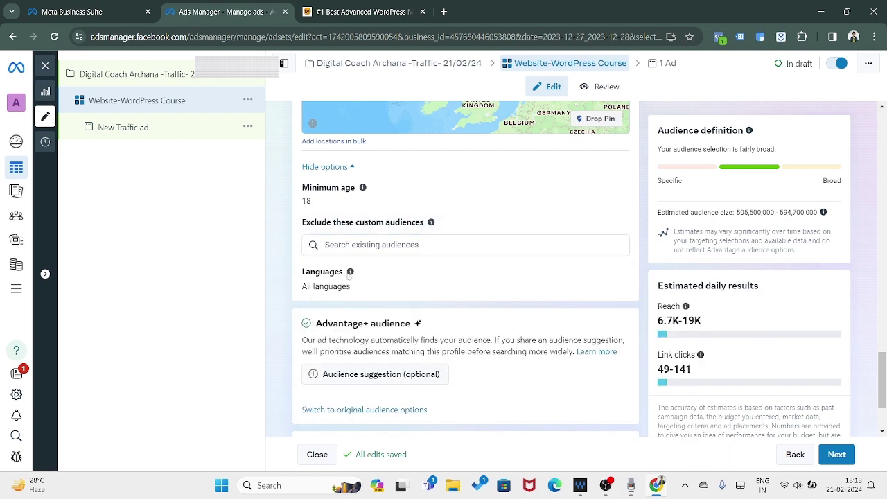
Step: Add an optional audience suggestion under Advantage+ audience and open its age range for editing
{"action": "scroll", "coordinate": [295, 298], "scroll_direction": "down", "scroll_amount": 2}
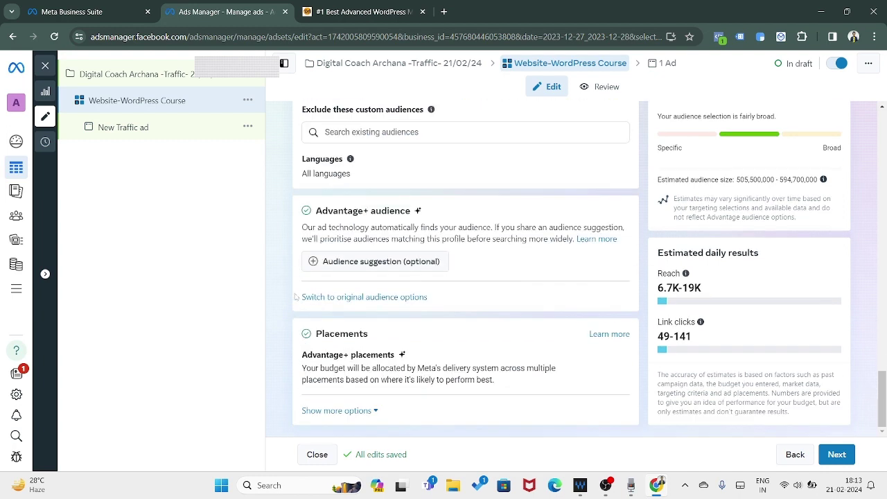
{"action": "left_click", "coordinate": [367, 264]}
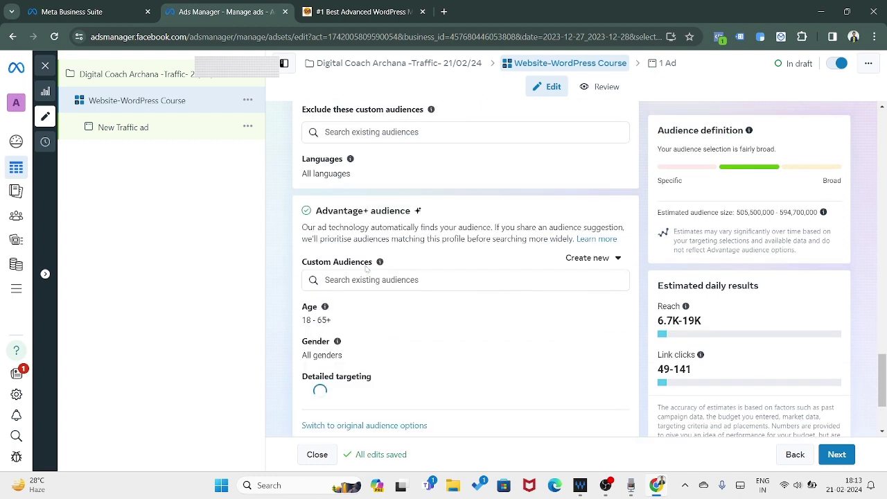
{"action": "scroll", "coordinate": [352, 308], "scroll_direction": "down", "scroll_amount": 3}
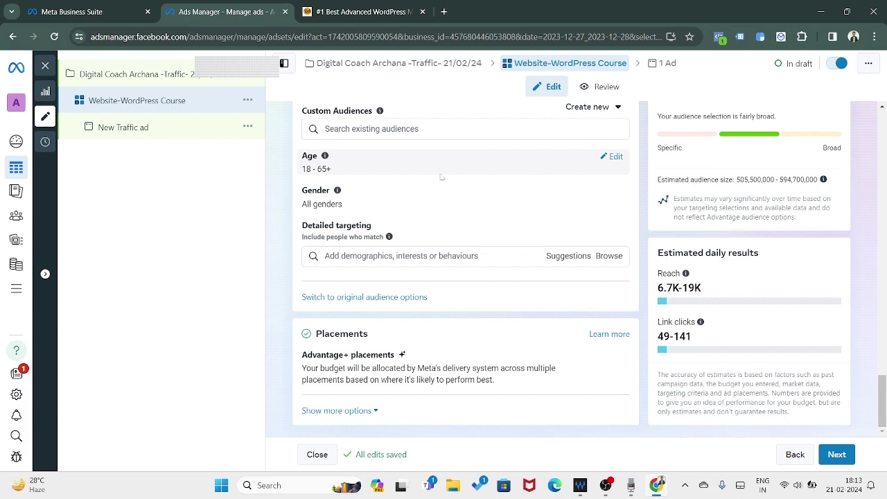
{"action": "left_click", "coordinate": [616, 156]}
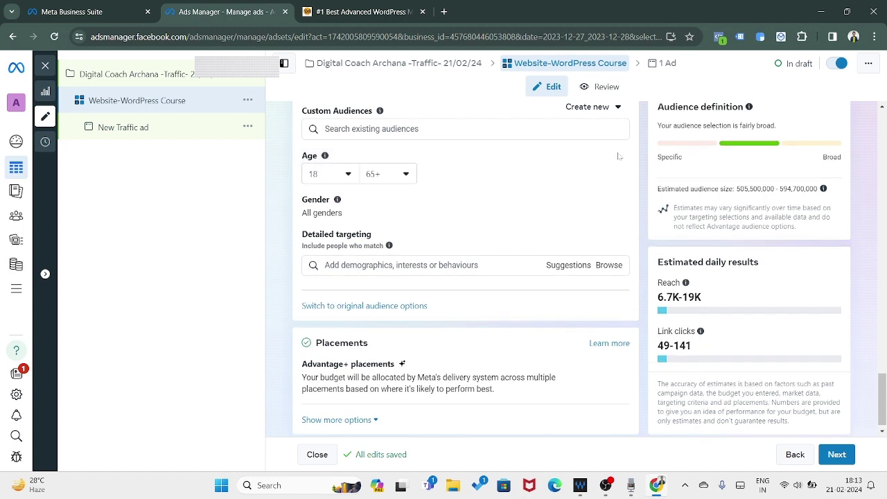
Step: Set the maximum age of the suggested audience to 35
{"action": "left_click", "coordinate": [380, 178]}
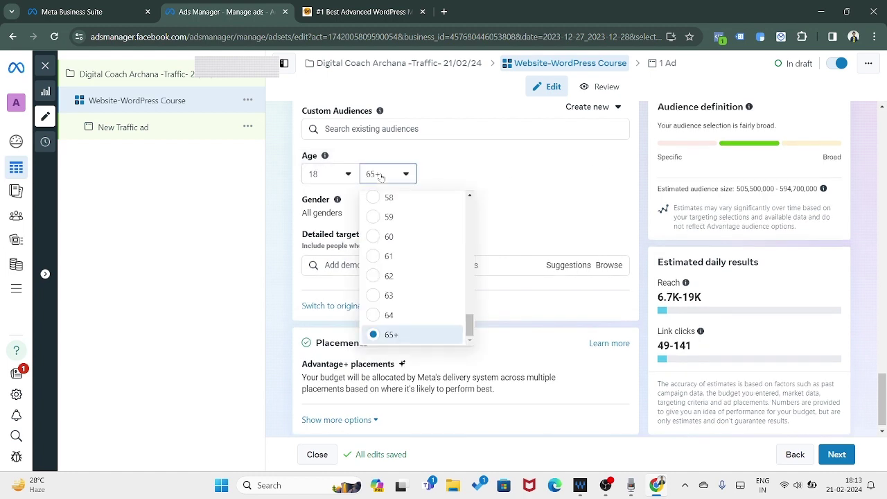
{"action": "scroll", "coordinate": [429, 284], "scroll_direction": "up", "scroll_amount": 5}
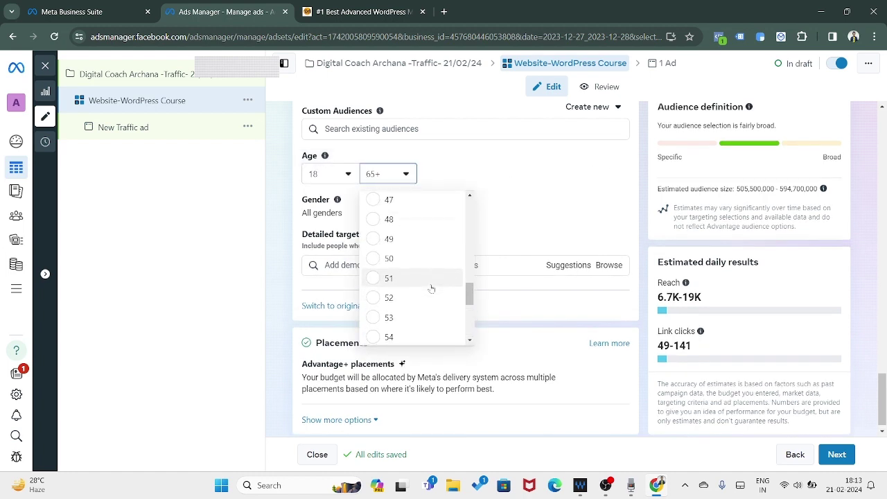
{"action": "scroll", "coordinate": [430, 284], "scroll_direction": "up", "scroll_amount": 4}
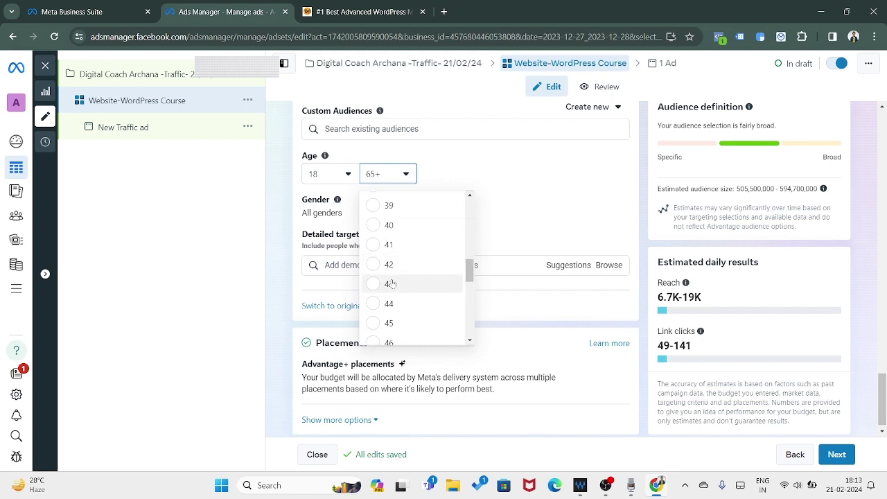
{"action": "scroll", "coordinate": [390, 284], "scroll_direction": "up", "scroll_amount": 3}
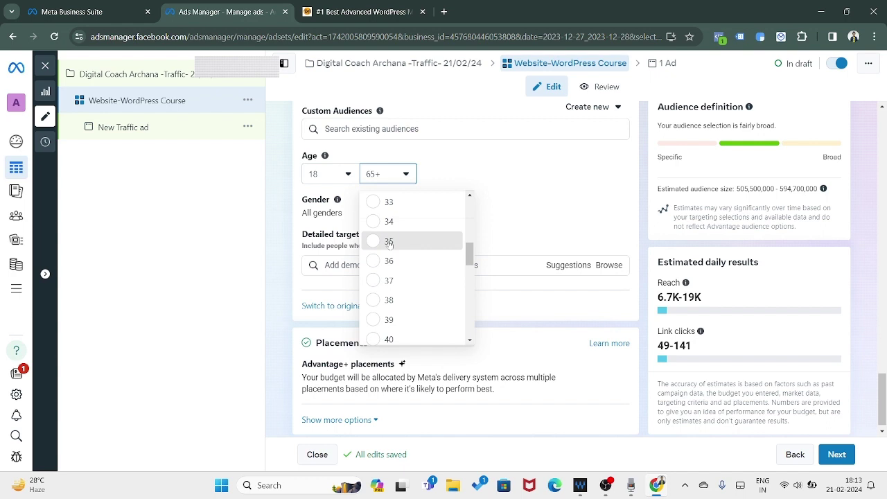
{"action": "left_click", "coordinate": [390, 243]}
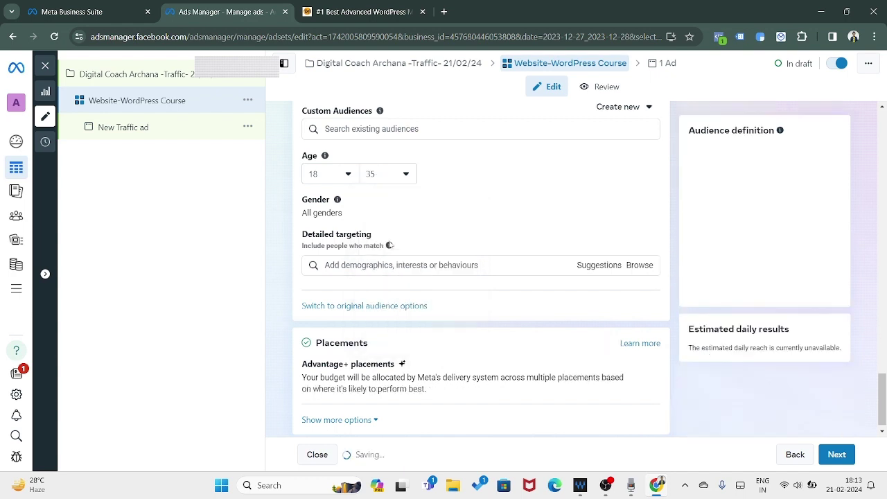
Step: Set the maximum age of the suggested audience to 45
{"action": "left_click", "coordinate": [383, 174]}
{"action": "scroll", "coordinate": [388, 271], "scroll_direction": "down", "scroll_amount": 2}
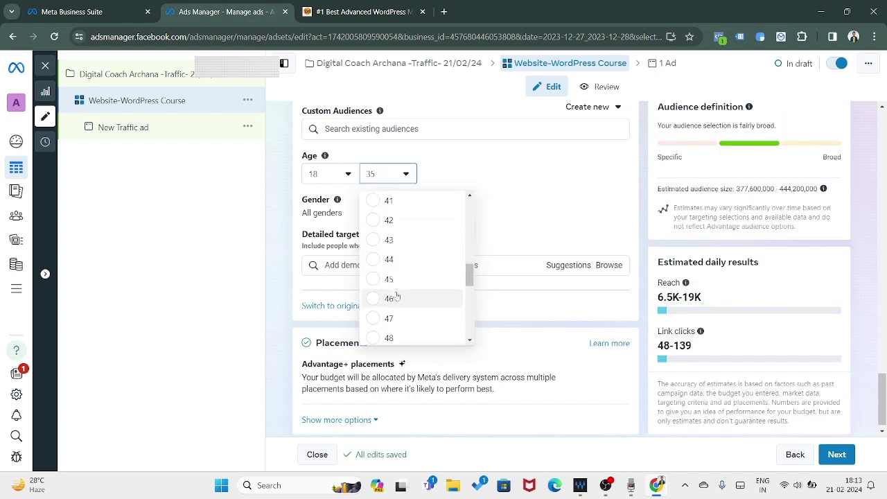
{"action": "left_click", "coordinate": [393, 278]}
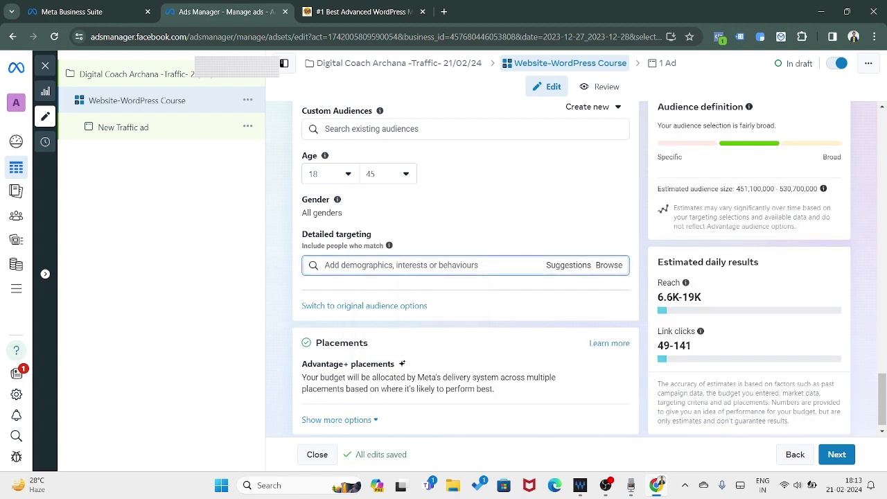
Step: Add the interests WordPress and Web design (websites) to the detailed targeting
{"action": "type", "text": "wordpress"}
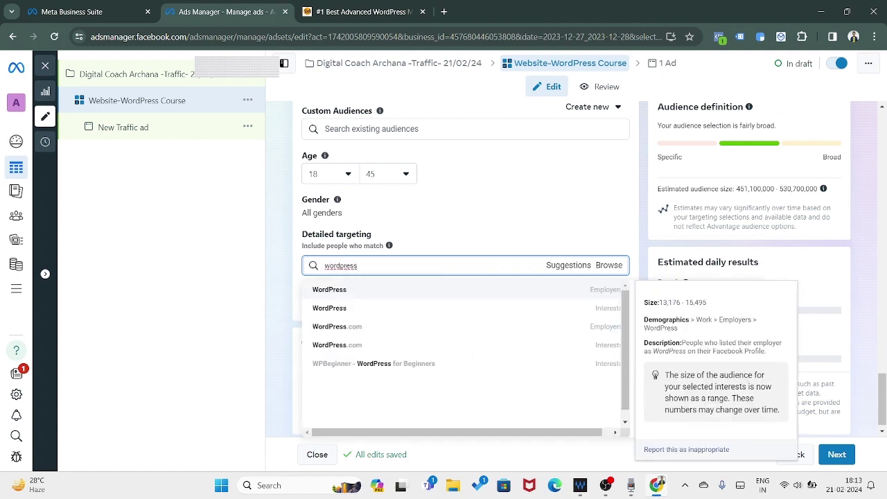
{"action": "left_click", "coordinate": [373, 314]}
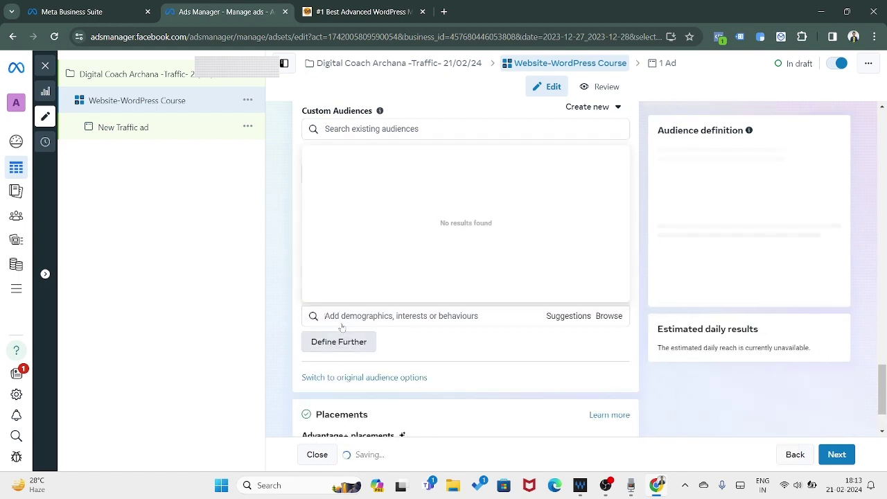
{"action": "left_click", "coordinate": [569, 317]}
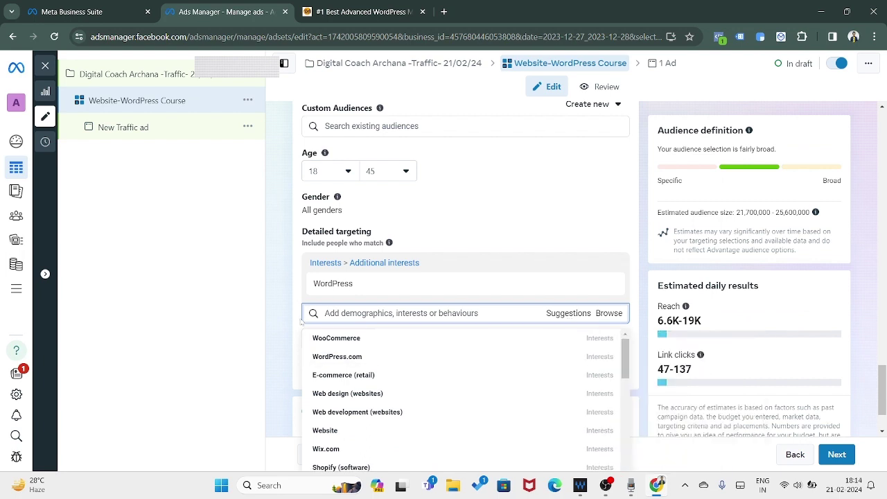
{"action": "scroll", "coordinate": [418, 298], "scroll_direction": "down", "scroll_amount": 1}
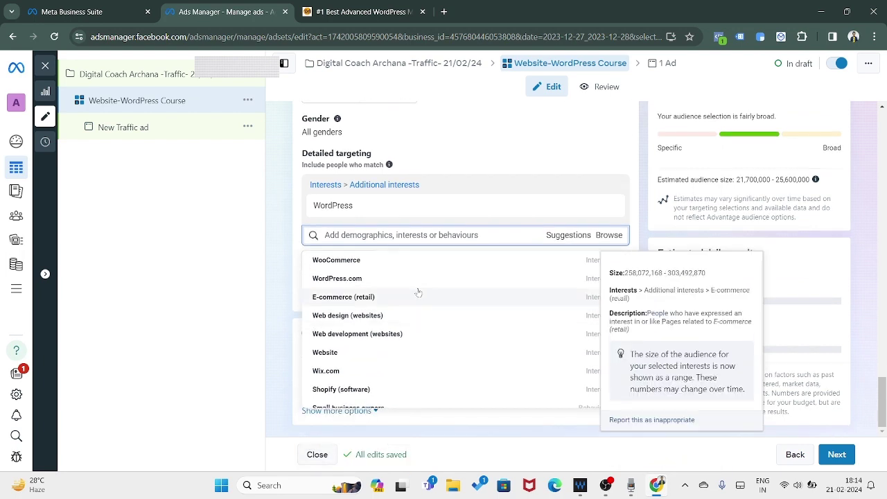
{"action": "left_click", "coordinate": [395, 320]}
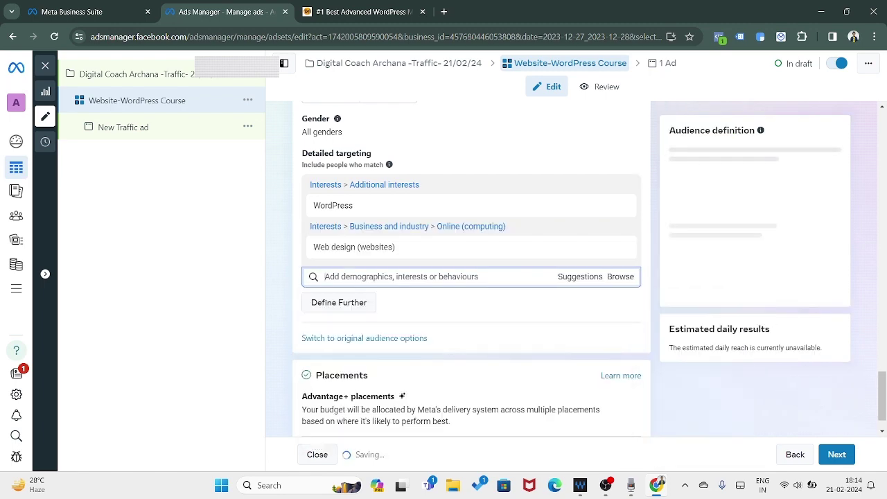
{"action": "mouse_move", "coordinate": [371, 212]}
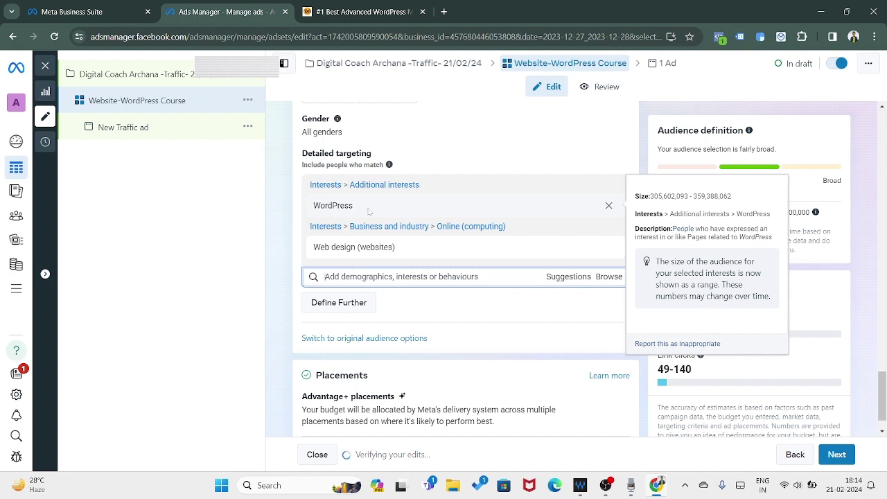
Step: Add the suggested interest Website to the detailed targeting and check the audience size of the WordPress interest
{"action": "left_click", "coordinate": [569, 279]}
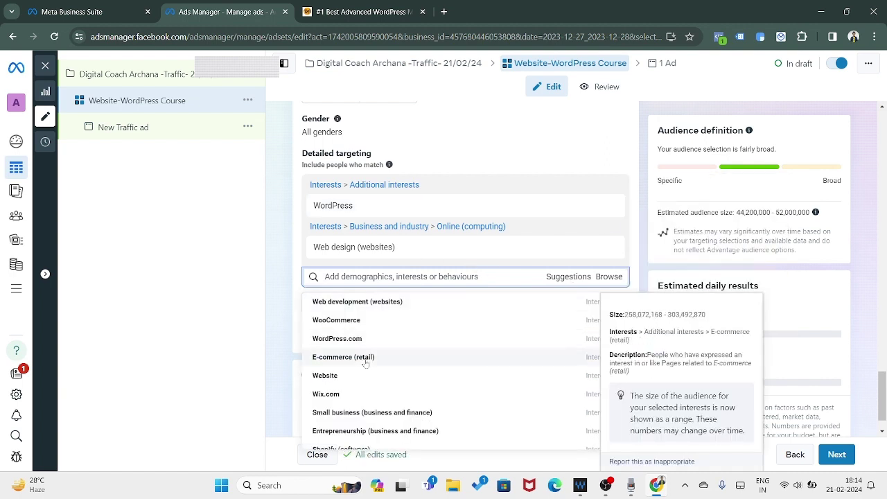
{"action": "scroll", "coordinate": [363, 362], "scroll_direction": "down", "scroll_amount": 2}
{"action": "scroll", "coordinate": [369, 392], "scroll_direction": "down", "scroll_amount": 2}
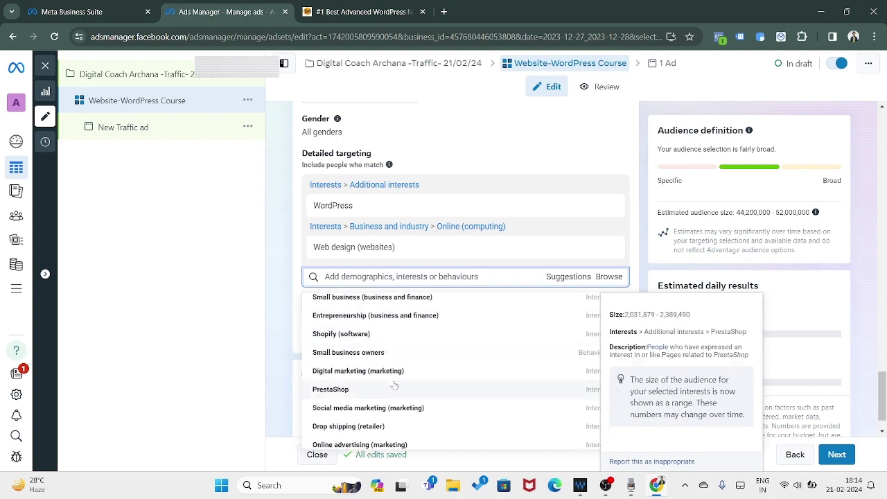
{"action": "scroll", "coordinate": [426, 392], "scroll_direction": "down", "scroll_amount": 3}
{"action": "scroll", "coordinate": [426, 392], "scroll_direction": "up", "scroll_amount": 5}
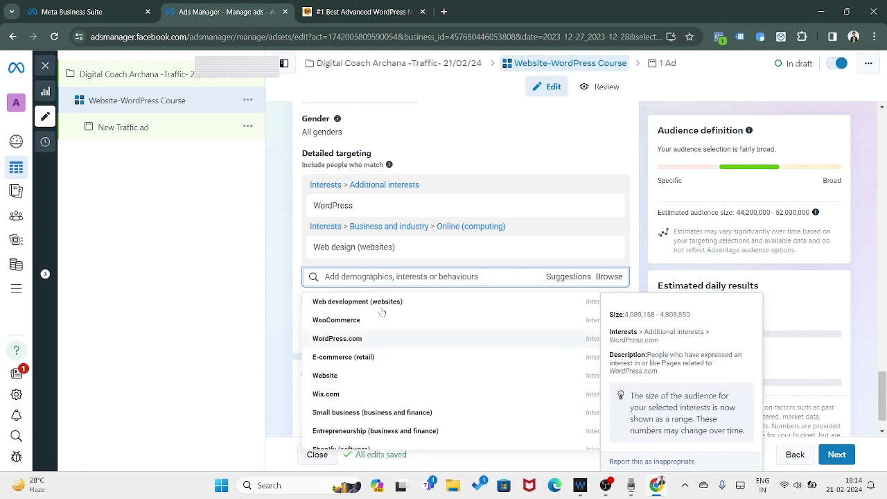
{"action": "left_click", "coordinate": [385, 378]}
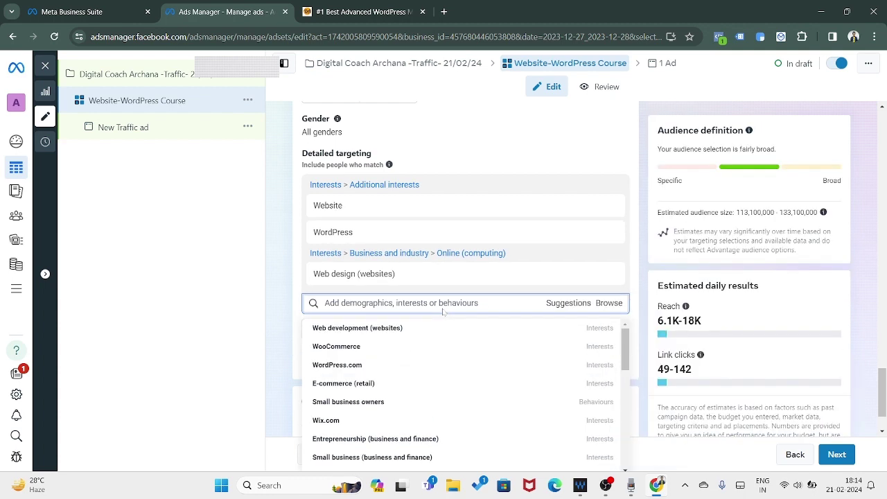
{"action": "mouse_move", "coordinate": [422, 236]}
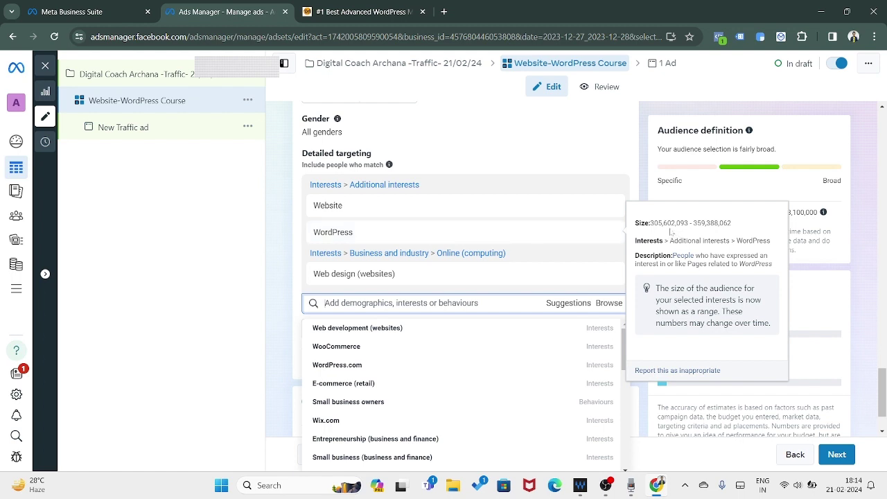
{"action": "left_click", "coordinate": [275, 230]}
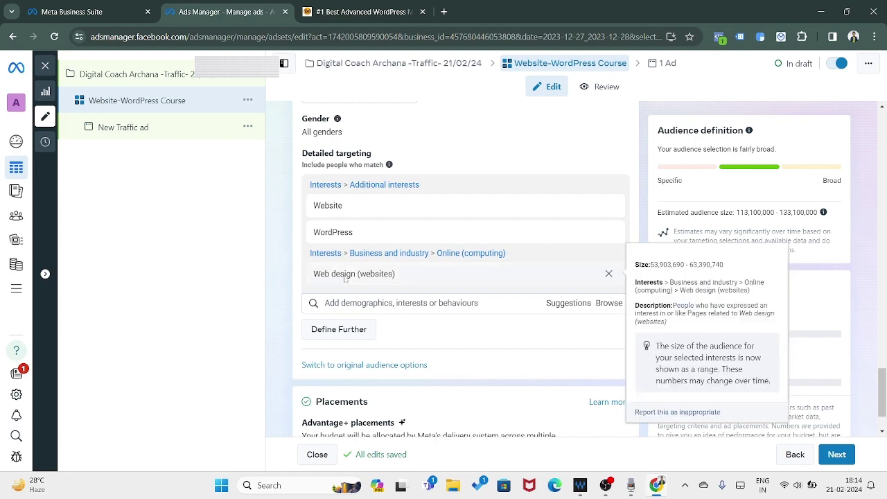
Step: Look through the suggested interests for detailed targeting and add WooCommerce
{"action": "left_click", "coordinate": [402, 303]}
{"action": "left_click", "coordinate": [579, 307]}
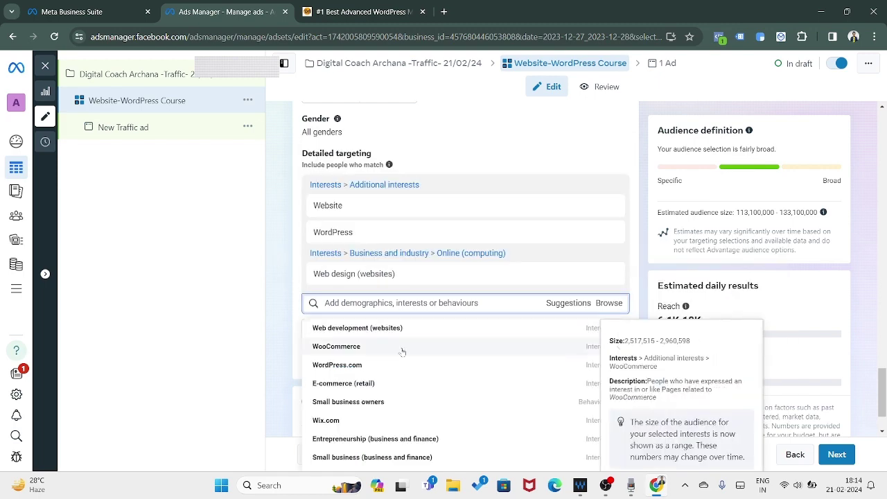
{"action": "scroll", "coordinate": [298, 337], "scroll_direction": "down", "scroll_amount": 1}
{"action": "scroll", "coordinate": [412, 324], "scroll_direction": "down", "scroll_amount": 4}
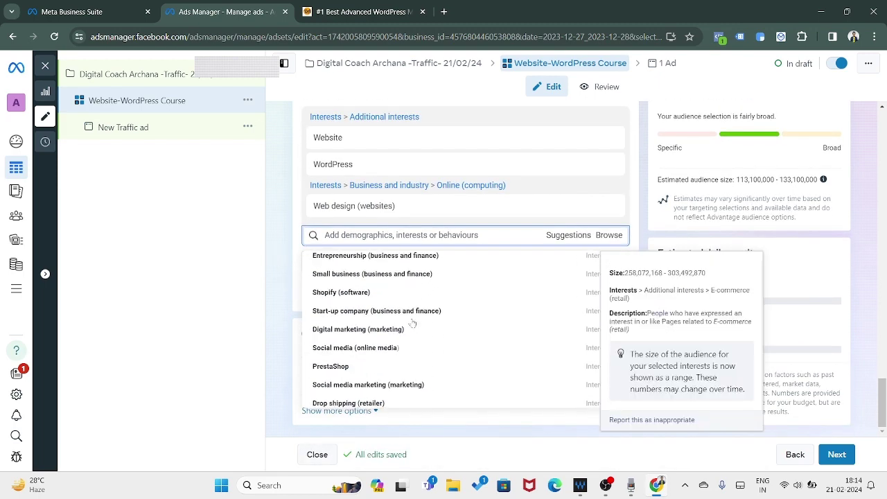
{"action": "scroll", "coordinate": [413, 324], "scroll_direction": "down", "scroll_amount": 1}
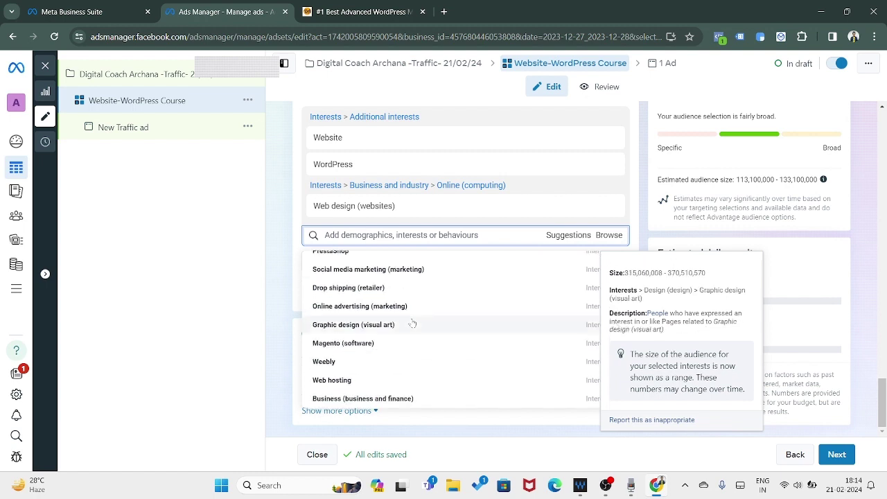
{"action": "scroll", "coordinate": [412, 324], "scroll_direction": "down", "scroll_amount": 1}
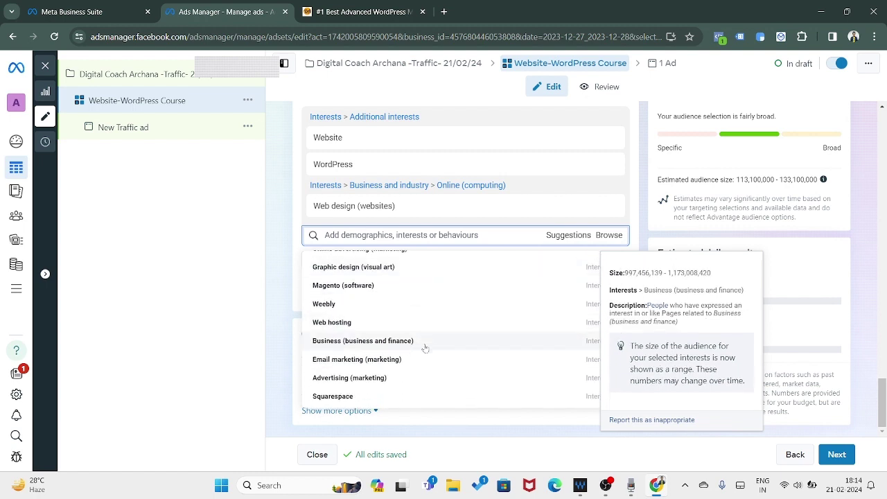
{"action": "scroll", "coordinate": [441, 338], "scroll_direction": "up", "scroll_amount": 5}
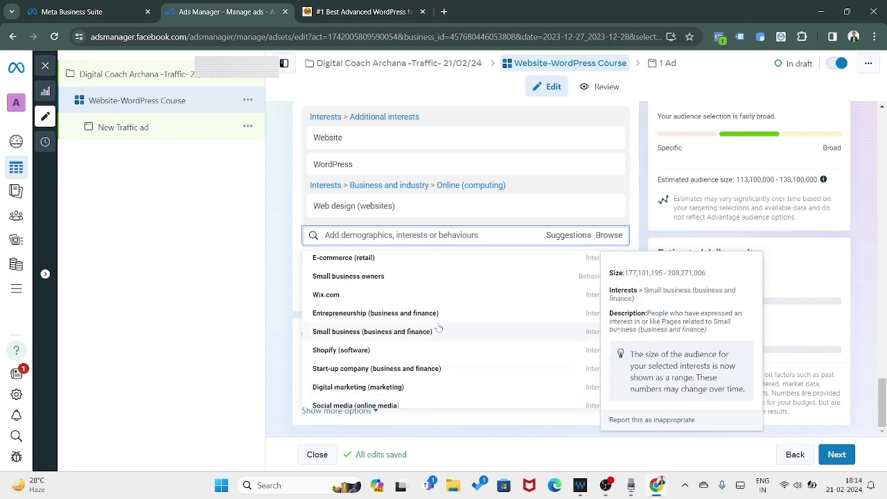
{"action": "scroll", "coordinate": [439, 330], "scroll_direction": "up", "scroll_amount": 1}
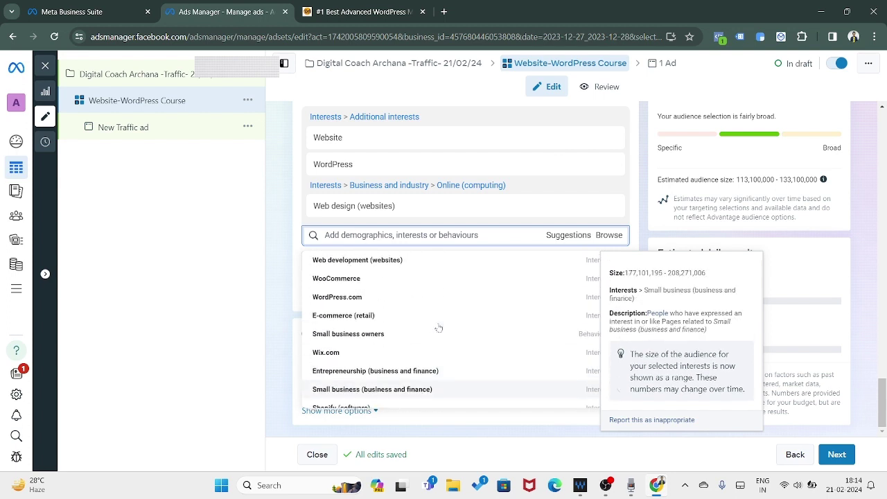
{"action": "left_click", "coordinate": [368, 279]}
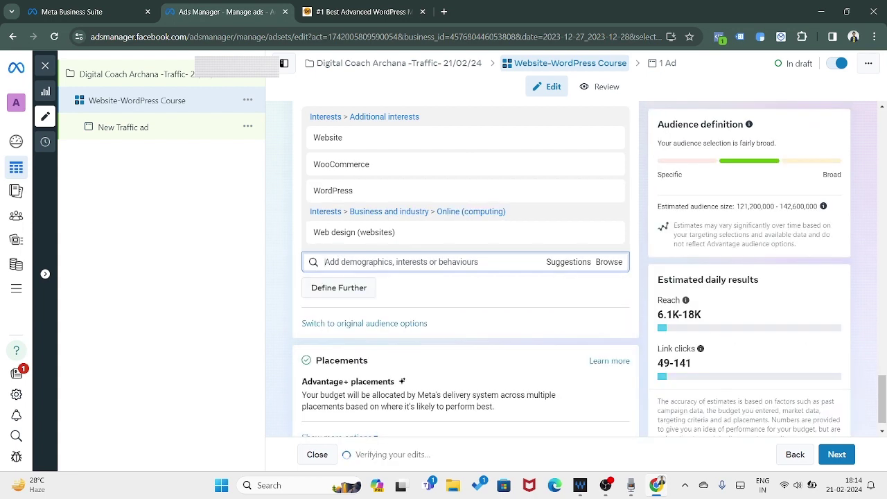
Step: Search the detailed targeting for "website des" and add the interest Web development (websites)
{"action": "type", "text": "website d"}
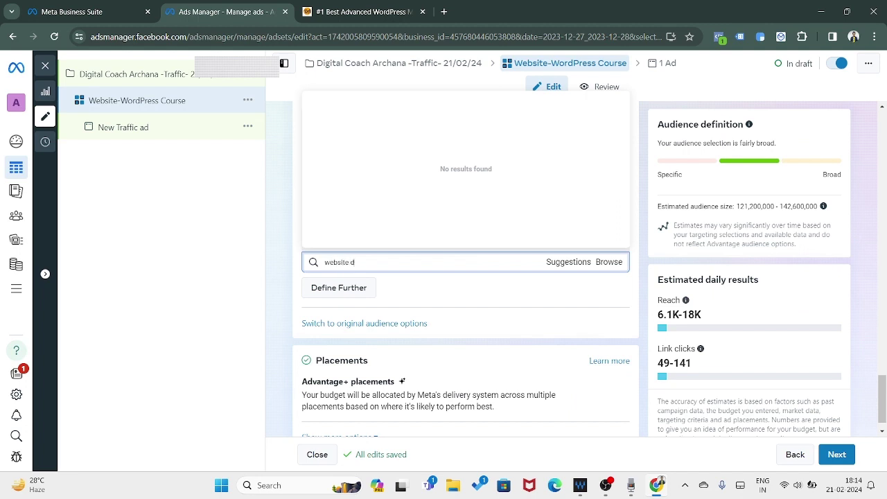
{"action": "type", "text": "es"}
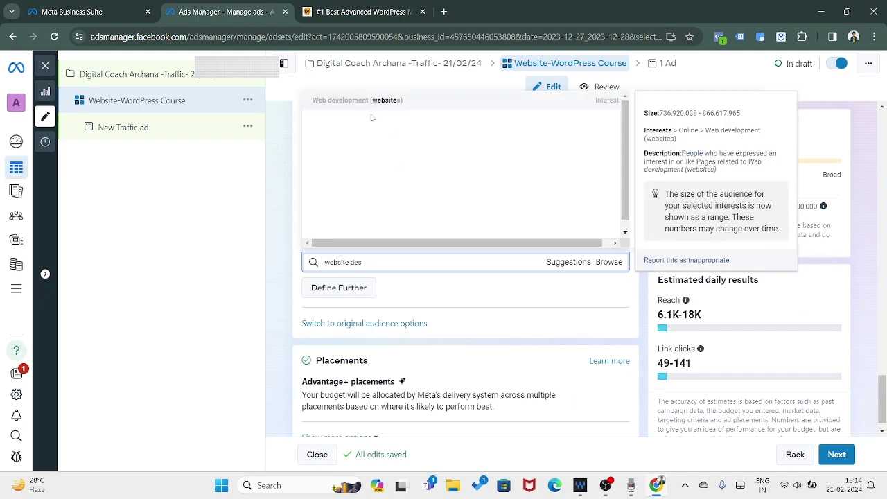
{"action": "left_click", "coordinate": [383, 100]}
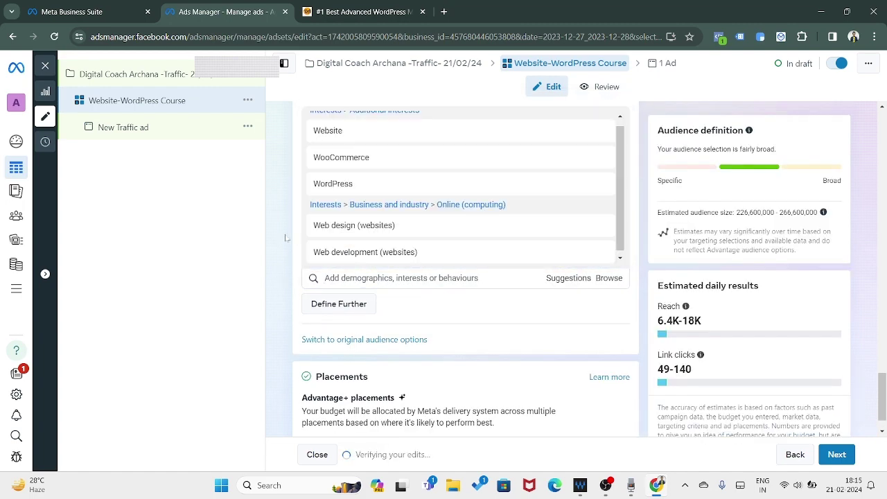
Step: Try narrowing the detailed targeting with an additional must-also-match condition, and remove the empty condition again
{"action": "scroll", "coordinate": [434, 301], "scroll_direction": "down", "scroll_amount": 1}
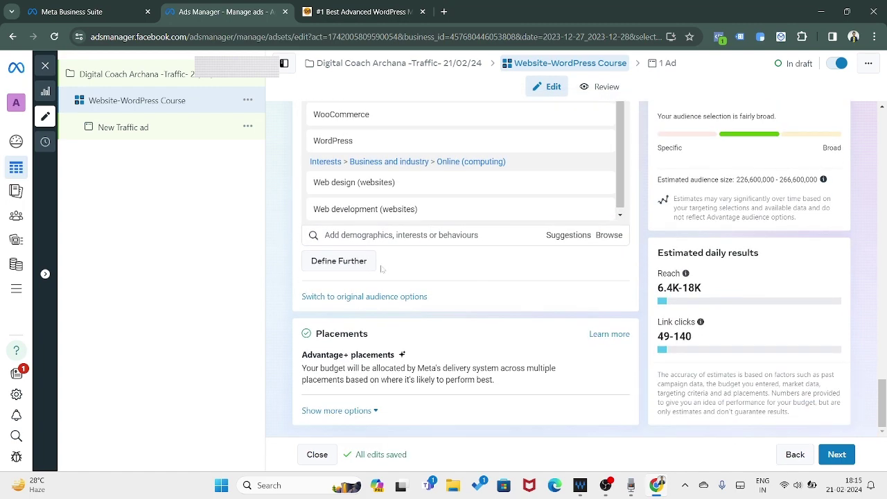
{"action": "left_click", "coordinate": [351, 263]}
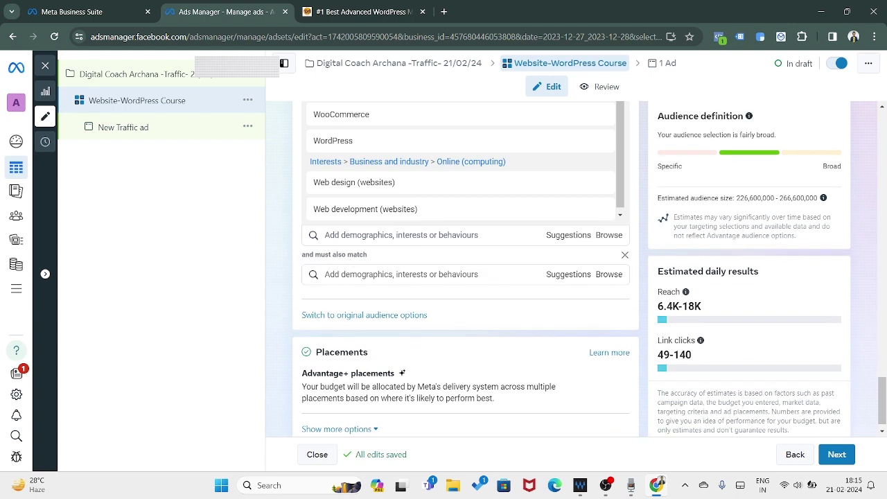
{"action": "left_click", "coordinate": [388, 274]}
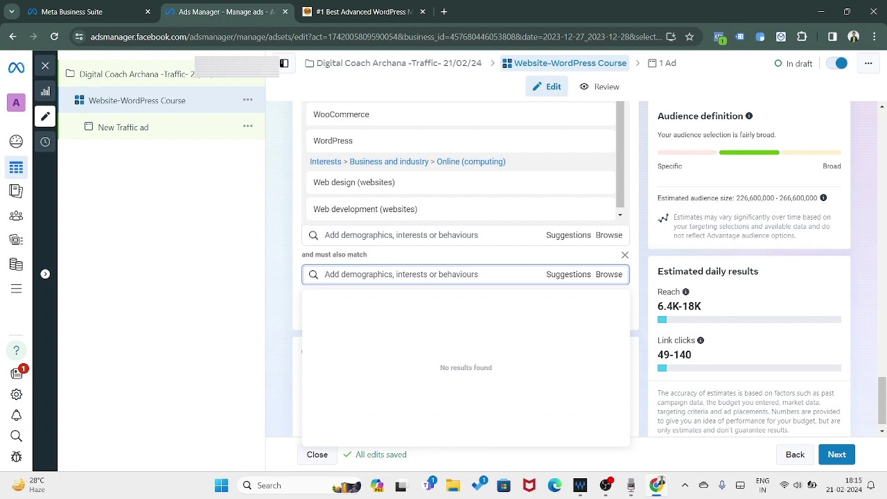
{"action": "left_click", "coordinate": [625, 257]}
{"action": "left_click", "coordinate": [625, 257]}
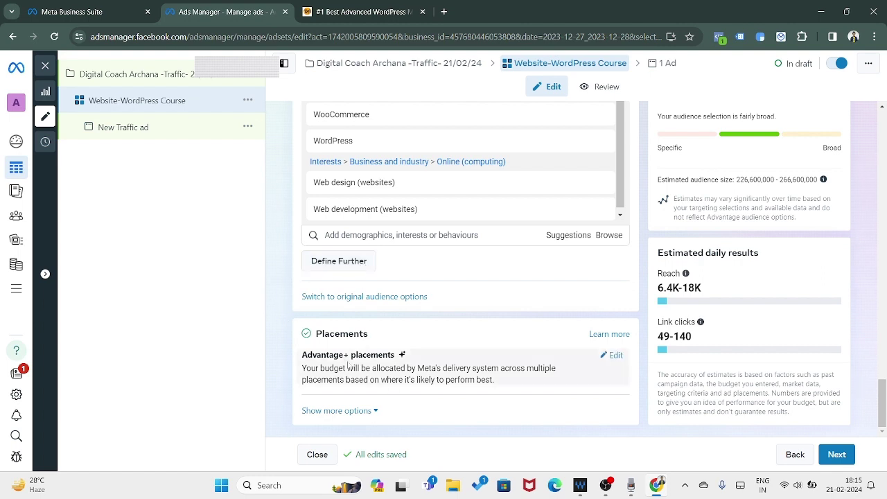
Step: Edit the ad set's placements, switch them to Manual placements and look through the available platforms and placements
{"action": "left_click", "coordinate": [614, 355]}
{"action": "scroll", "coordinate": [469, 353], "scroll_direction": "down", "scroll_amount": 1}
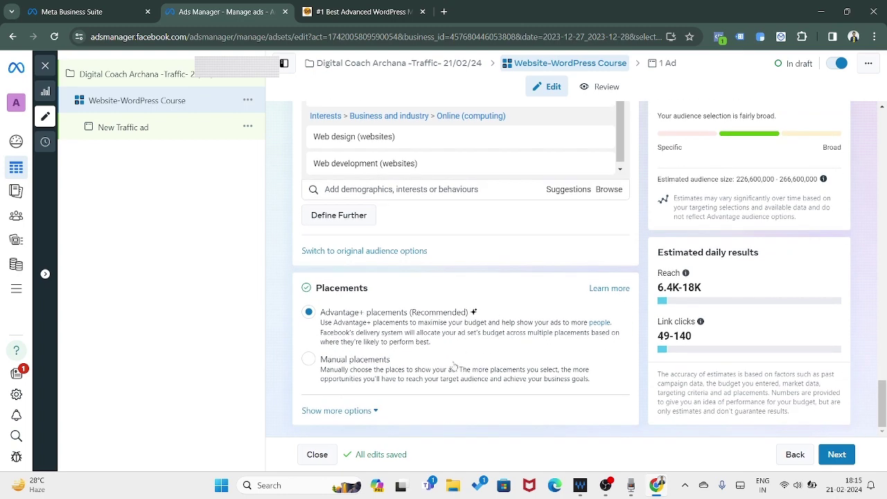
{"action": "left_click", "coordinate": [308, 359]}
{"action": "scroll", "coordinate": [294, 313], "scroll_direction": "down", "scroll_amount": 3}
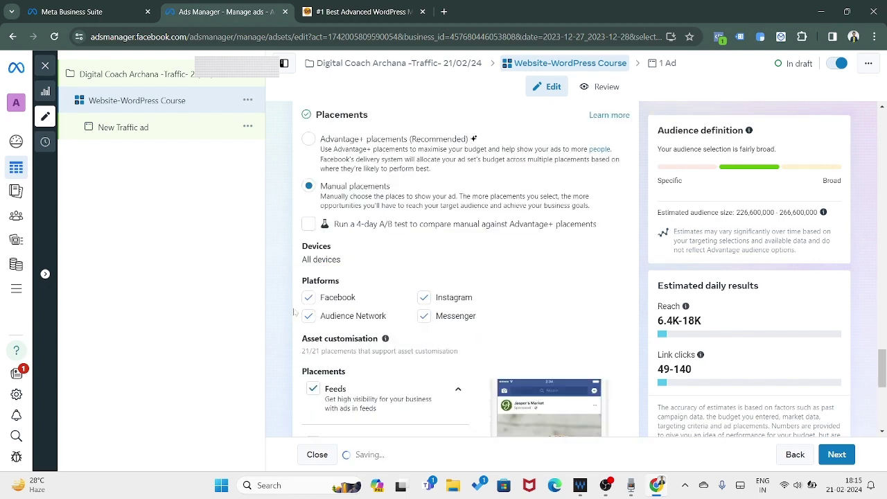
{"action": "scroll", "coordinate": [294, 312], "scroll_direction": "down", "scroll_amount": 3}
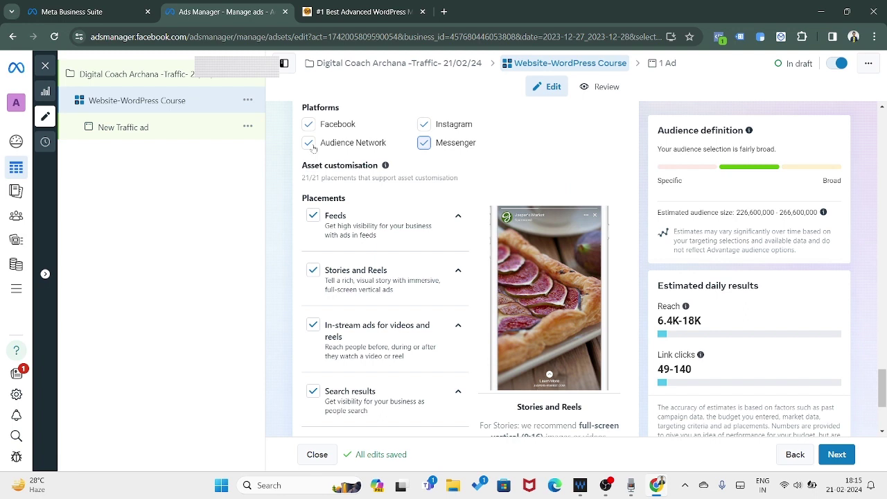
Step: Try excluding Audience Network and Messenger from the platforms, re-enable both and return to Advantage+ placements
{"action": "left_click", "coordinate": [309, 142]}
{"action": "left_click", "coordinate": [424, 143]}
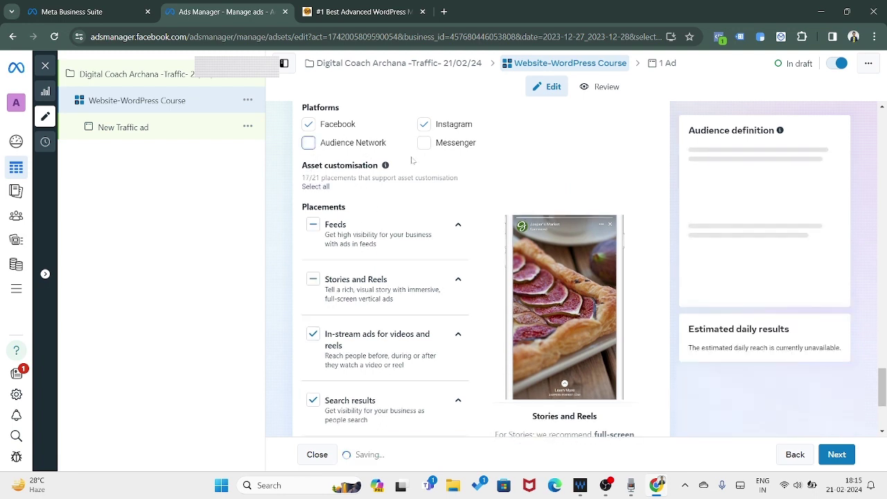
{"action": "left_click", "coordinate": [423, 143]}
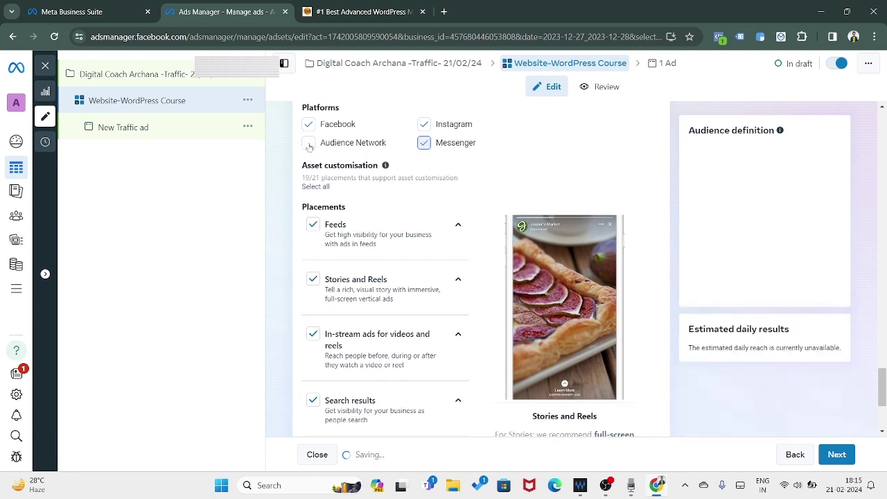
{"action": "left_click", "coordinate": [309, 144]}
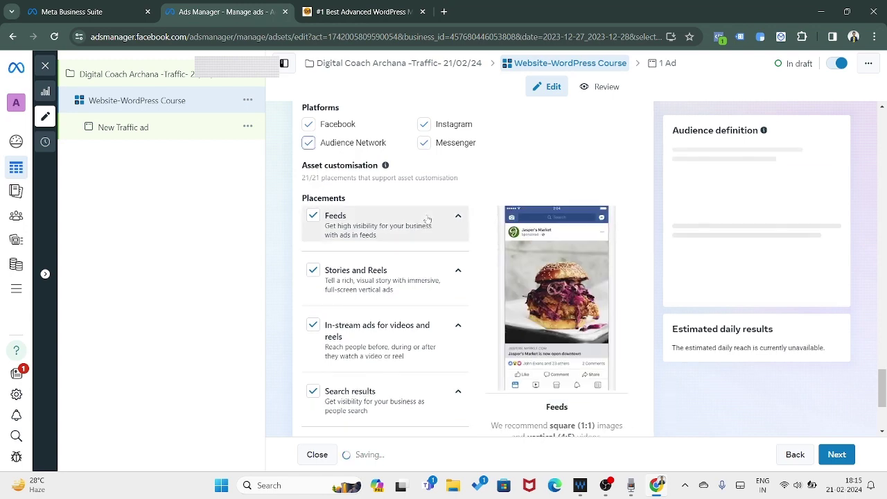
{"action": "scroll", "coordinate": [428, 220], "scroll_direction": "up", "scroll_amount": 3}
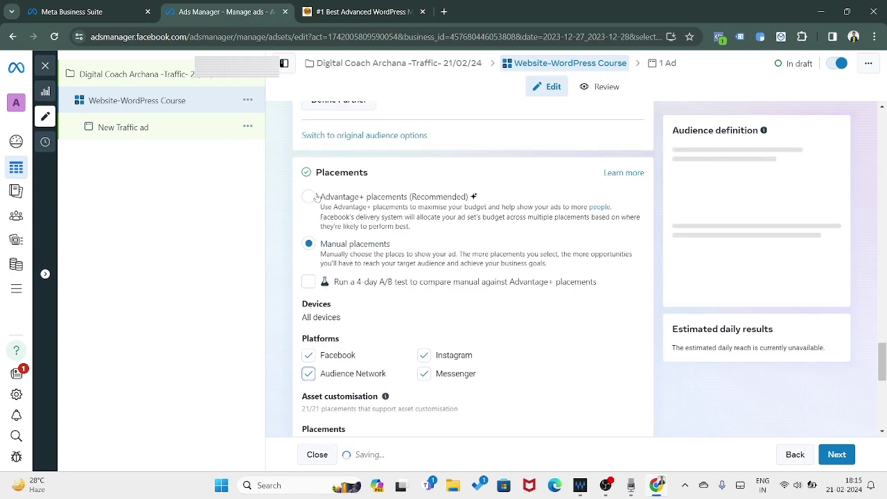
{"action": "left_click", "coordinate": [316, 197]}
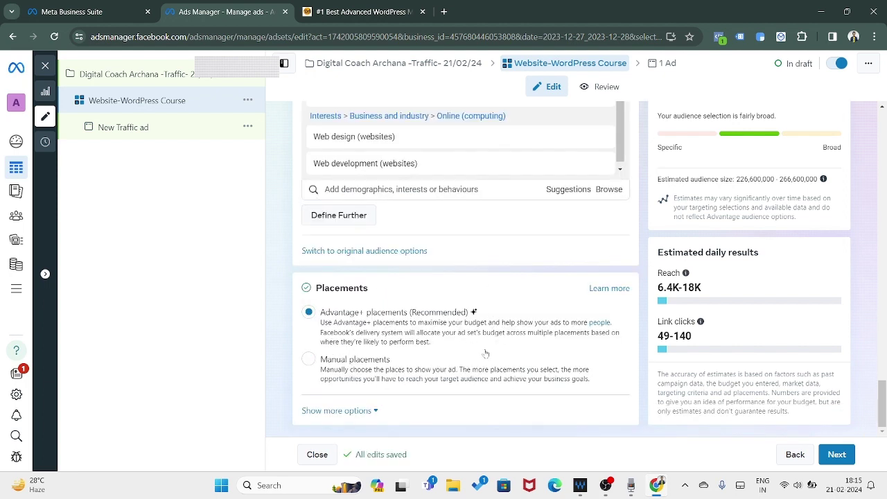
Step: Open the new Traffic ad under the Website-WordPress Course ad set and rename it "image"
{"action": "left_click", "coordinate": [132, 130]}
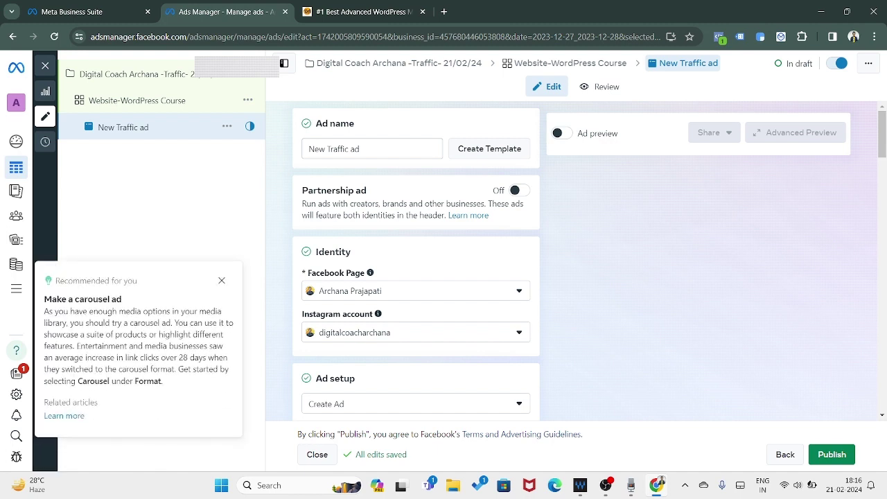
{"action": "triple_click", "coordinate": [308, 148]}
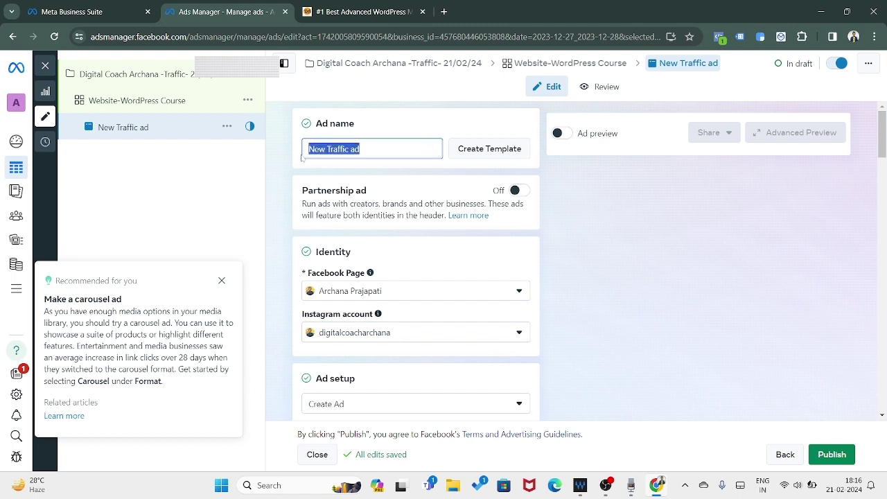
{"action": "type", "text": "image"}
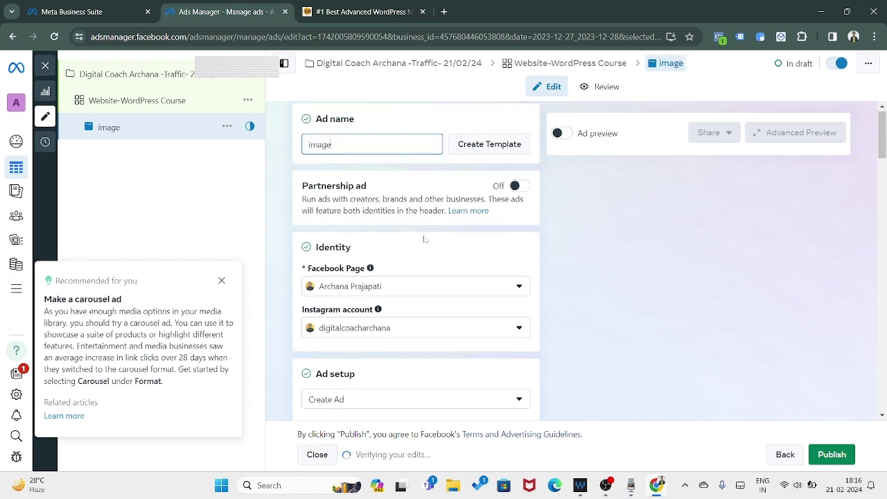
Step: Check which Facebook Pages and Instagram accounts are available for the ad's identity, keeping the current selections
{"action": "scroll", "coordinate": [358, 185], "scroll_direction": "down", "scroll_amount": 2}
{"action": "left_click", "coordinate": [397, 182]}
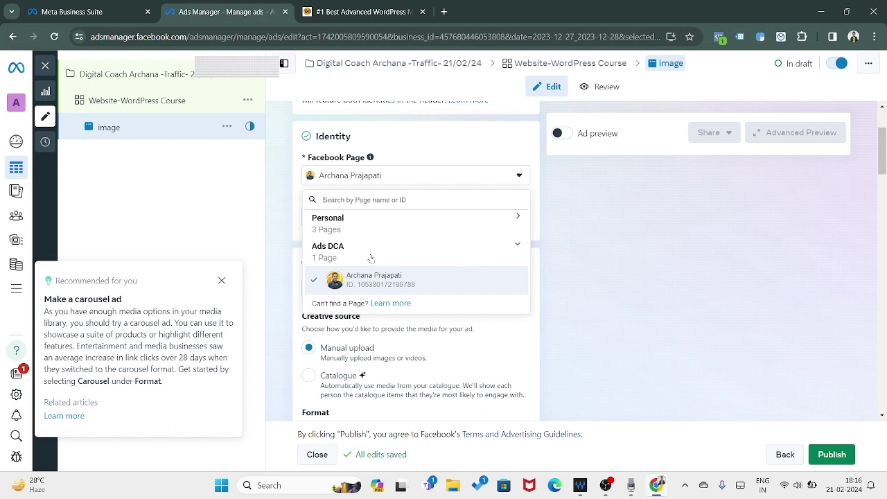
{"action": "left_click", "coordinate": [368, 219]}
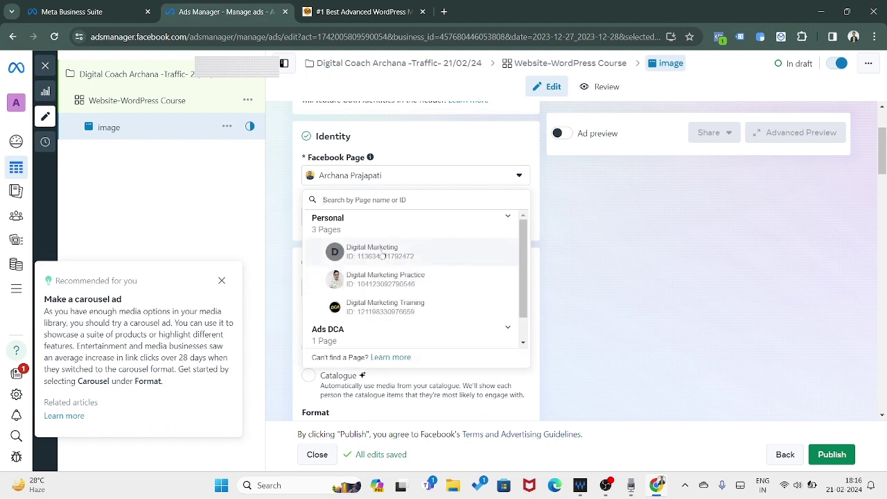
{"action": "left_click", "coordinate": [363, 229]}
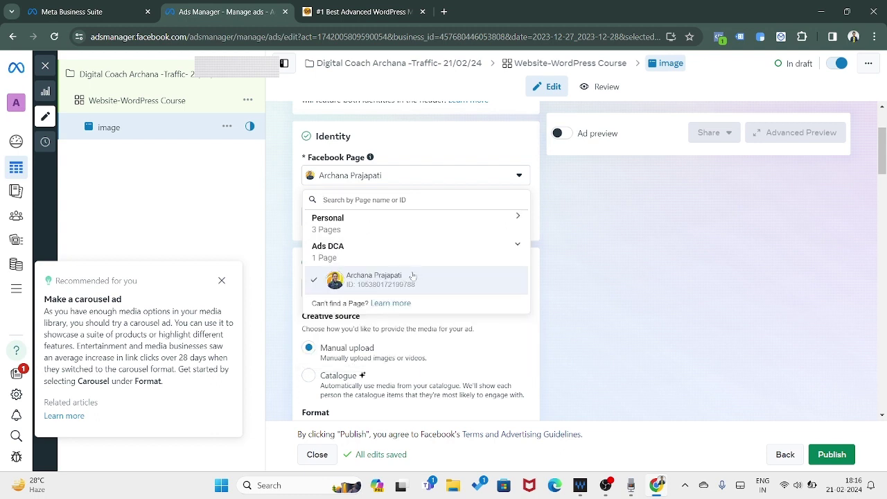
{"action": "left_click", "coordinate": [300, 194]}
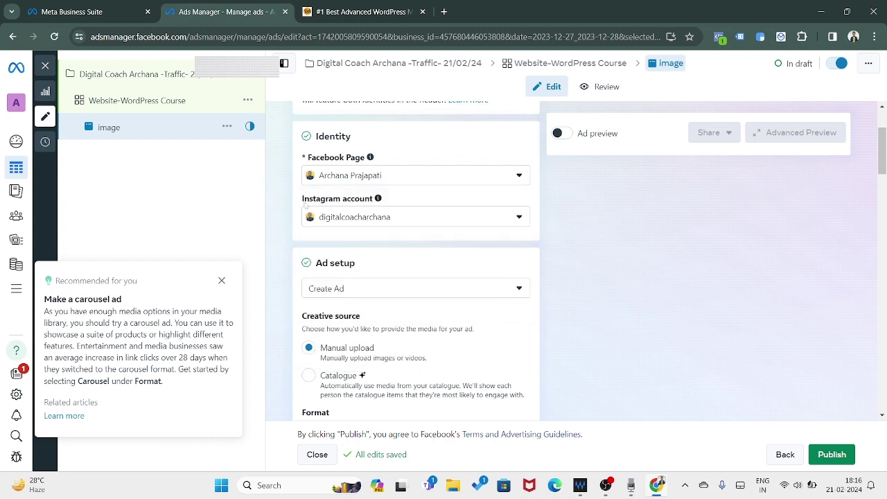
{"action": "left_click", "coordinate": [396, 222]}
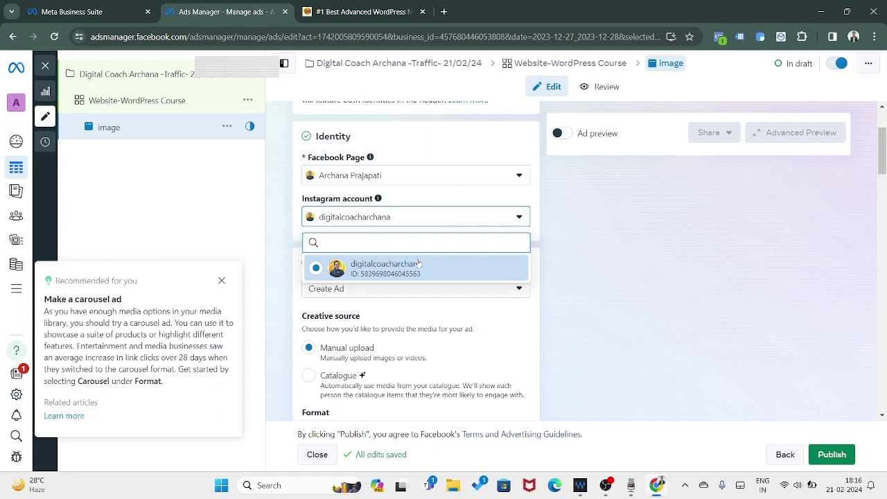
{"action": "left_click", "coordinate": [386, 272]}
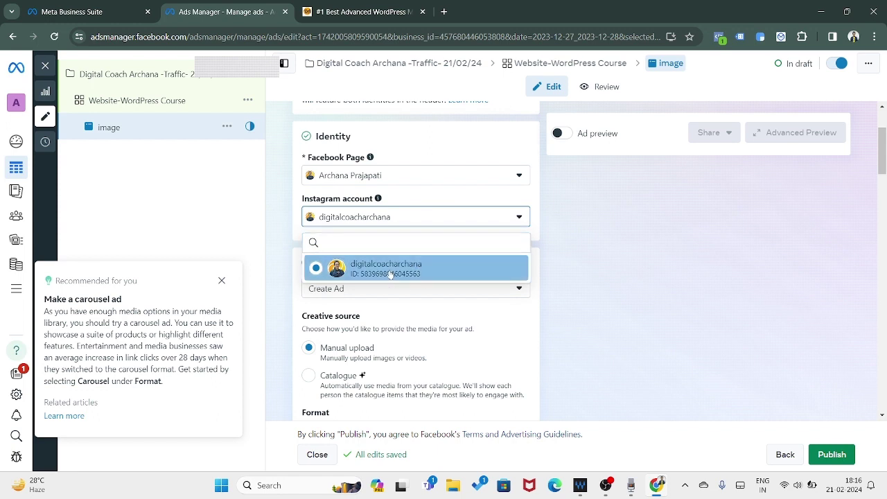
Step: Try using a Creative Hub mockup for the ad setup, and close the mockup selection without choosing one
{"action": "scroll", "coordinate": [381, 288], "scroll_direction": "down", "scroll_amount": 1}
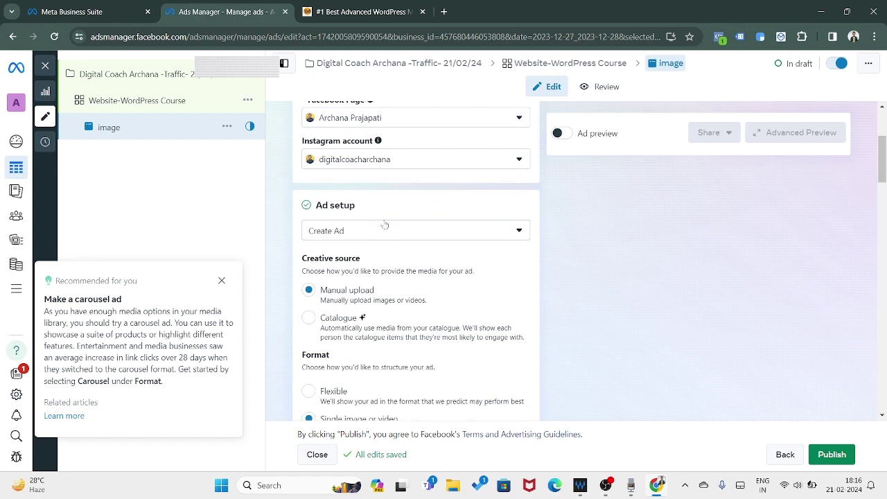
{"action": "left_click", "coordinate": [373, 234]}
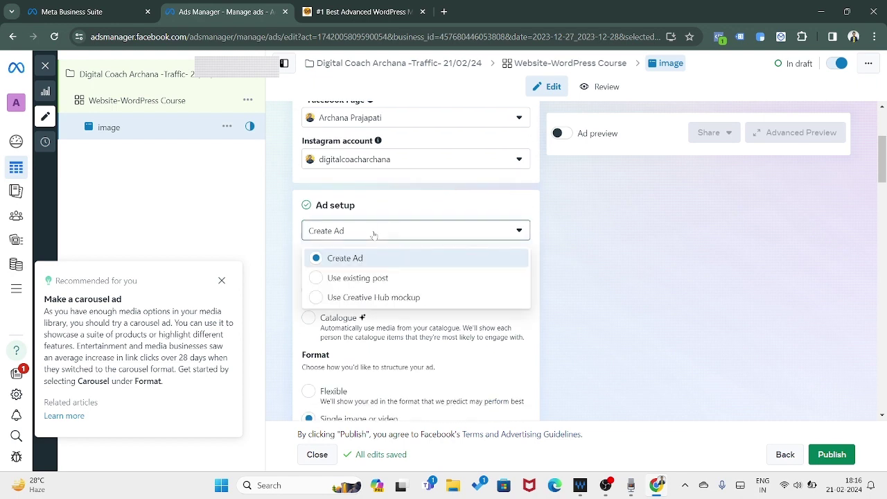
{"action": "left_click", "coordinate": [362, 303]}
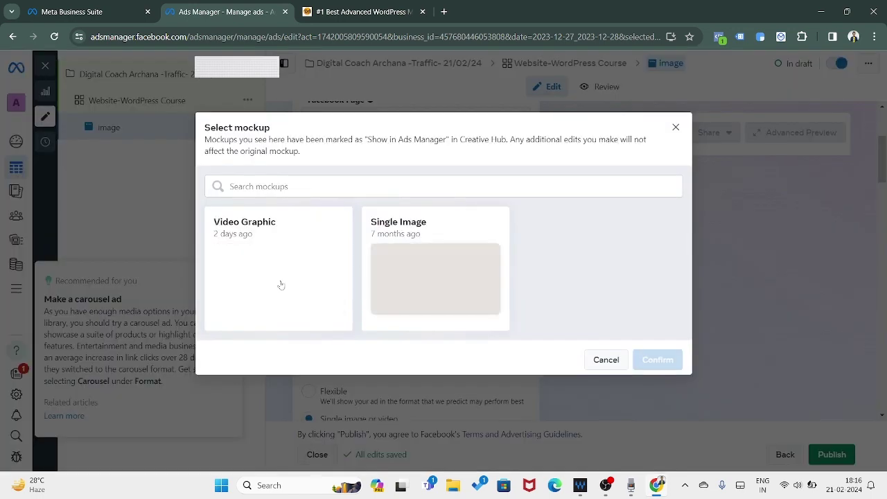
{"action": "left_click", "coordinate": [676, 129]}
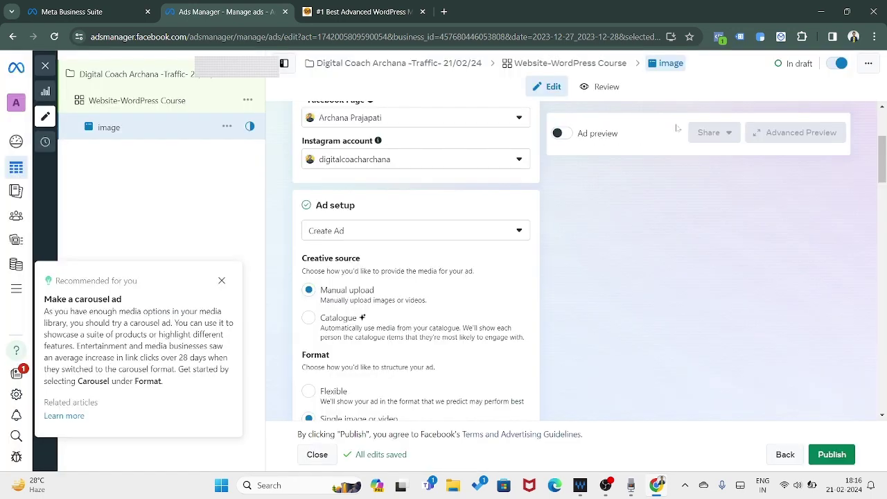
Step: Try the Use existing post option for the ad setup and switch it back to Create Ad
{"action": "left_click", "coordinate": [397, 234]}
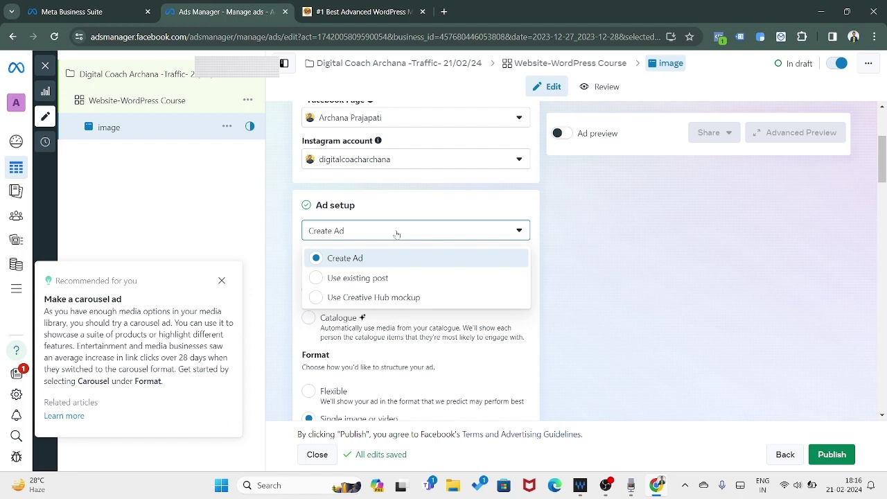
{"action": "left_click", "coordinate": [371, 280]}
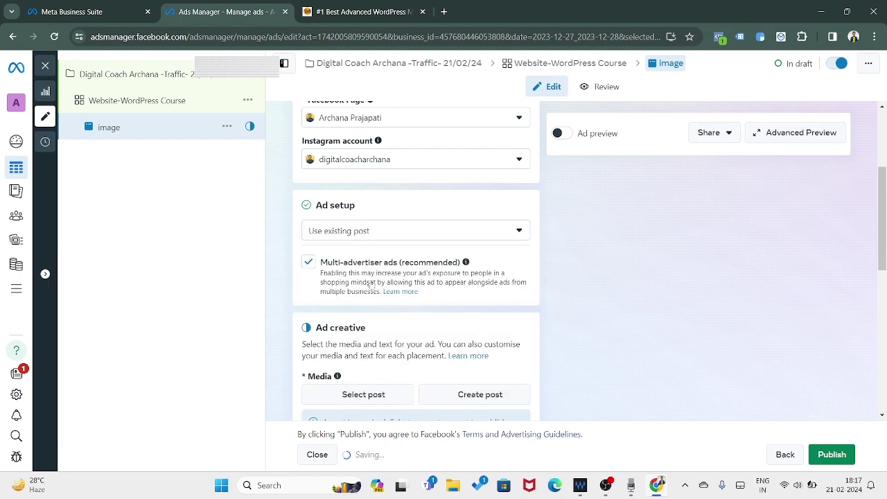
{"action": "left_click", "coordinate": [411, 232]}
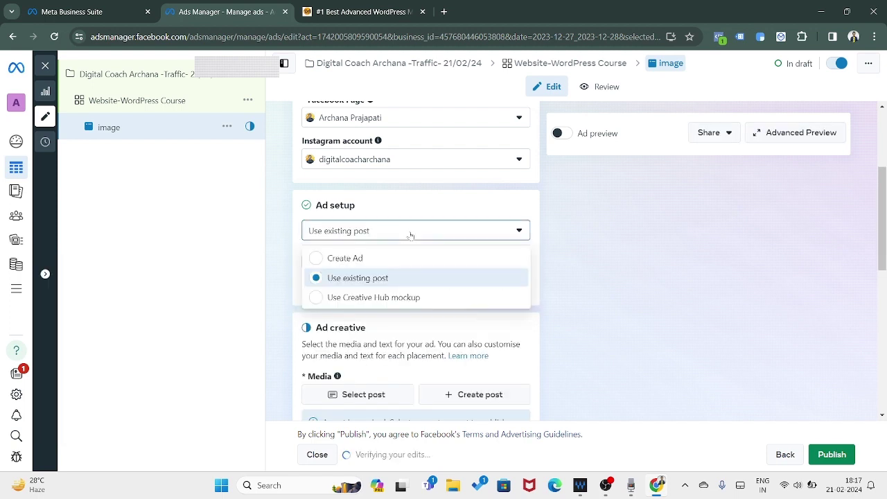
{"action": "left_click", "coordinate": [387, 262]}
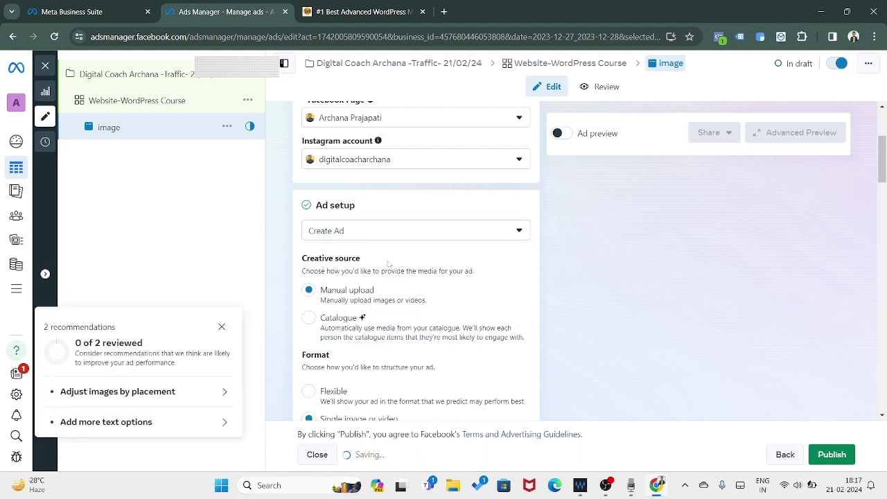
Step: Choose the 1080 × 1080 "Website Designer" image from the Facebook Page's existing images as the ad's media
{"action": "scroll", "coordinate": [289, 264], "scroll_direction": "down", "scroll_amount": 2}
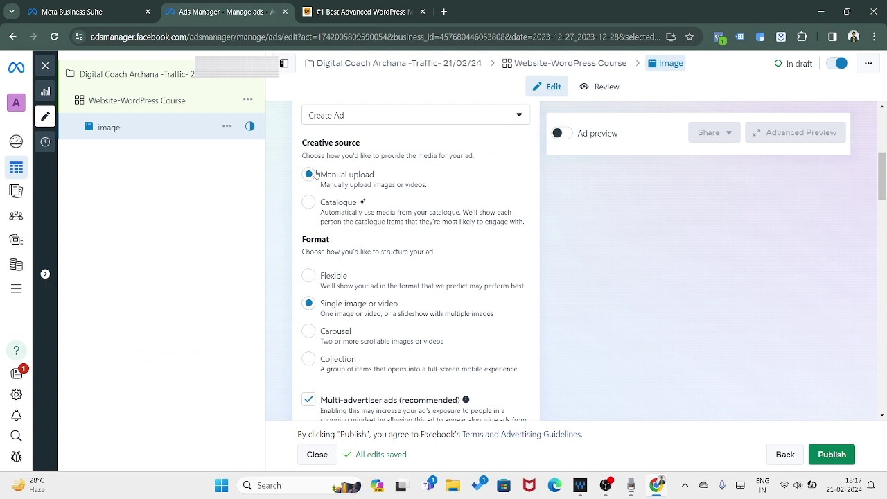
{"action": "scroll", "coordinate": [394, 316], "scroll_direction": "down", "scroll_amount": 3}
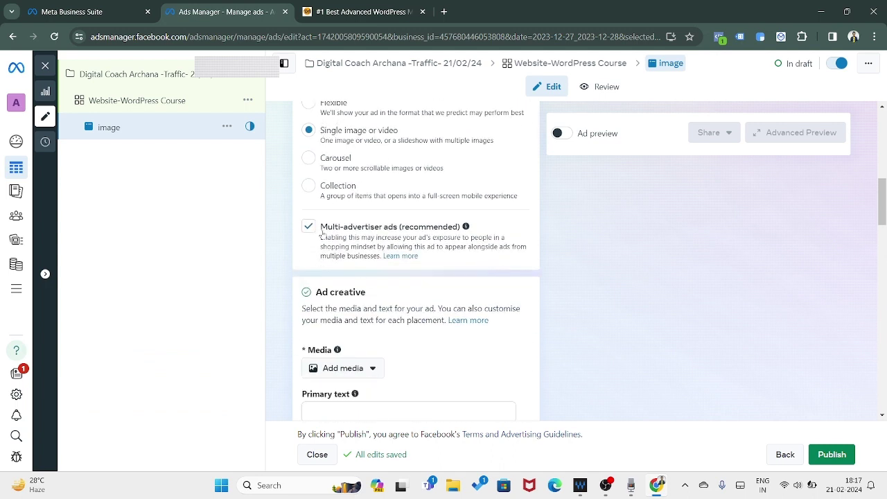
{"action": "scroll", "coordinate": [315, 160], "scroll_direction": "up", "scroll_amount": 2}
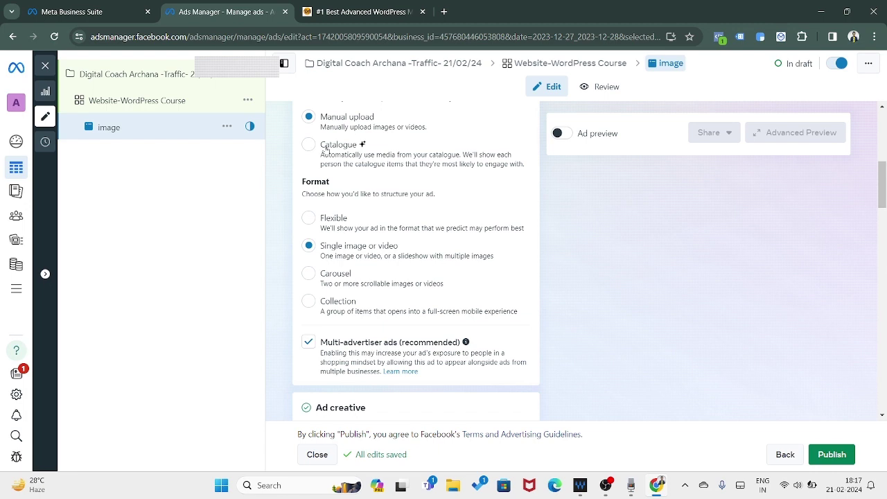
{"action": "scroll", "coordinate": [277, 277], "scroll_direction": "down", "scroll_amount": 3}
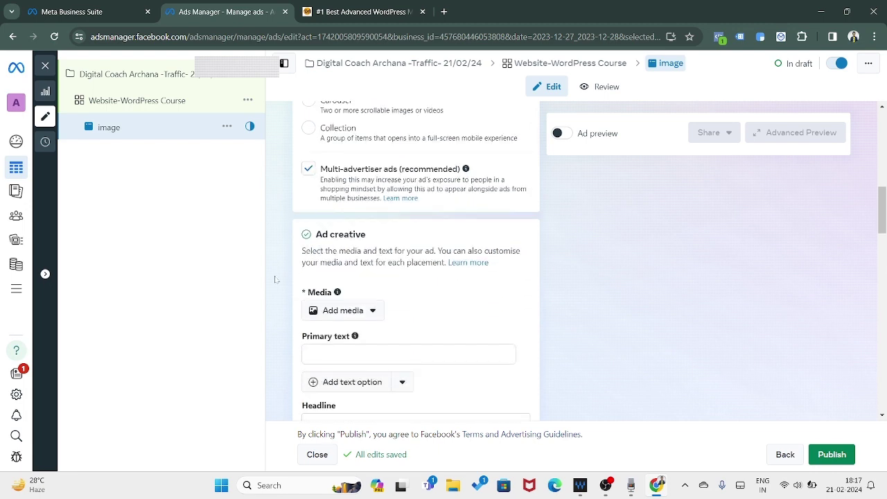
{"action": "scroll", "coordinate": [308, 296], "scroll_direction": "down", "scroll_amount": 2}
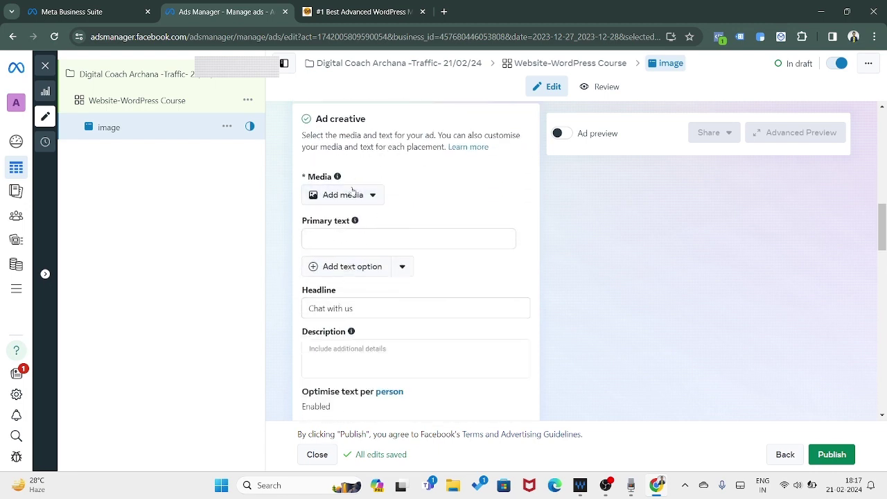
{"action": "left_click", "coordinate": [346, 197]}
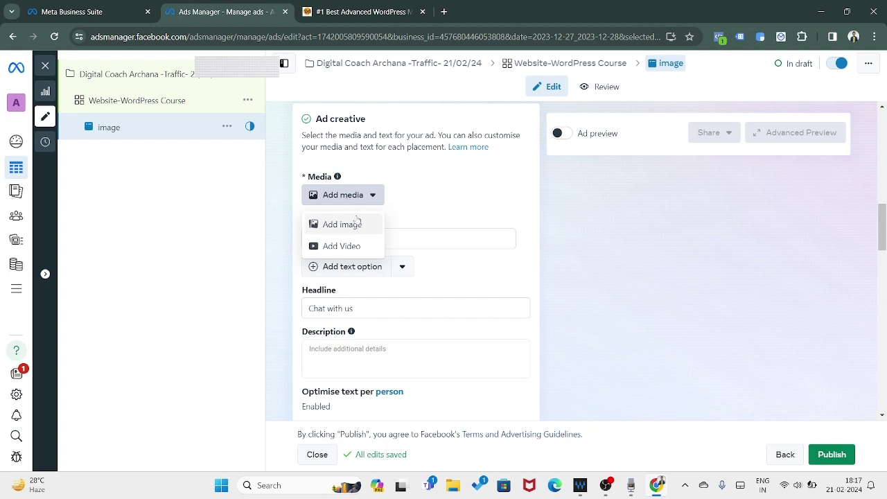
{"action": "left_click", "coordinate": [350, 226]}
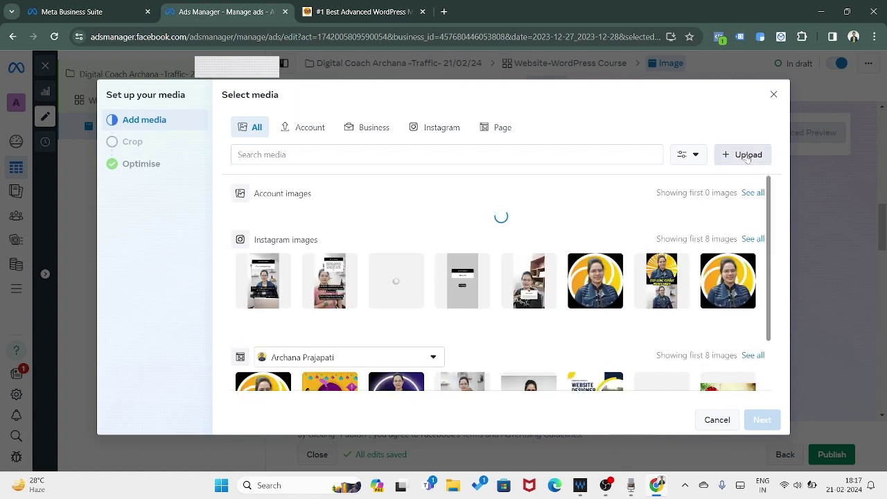
{"action": "scroll", "coordinate": [481, 325], "scroll_direction": "down", "scroll_amount": 1}
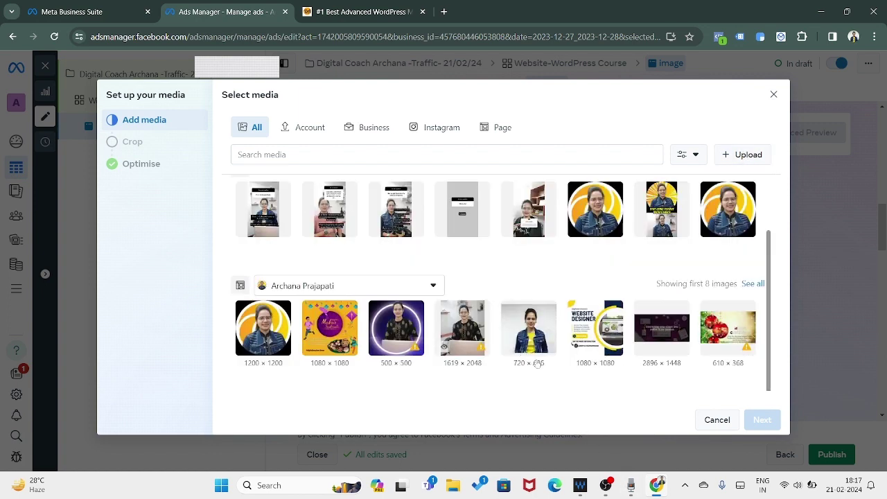
{"action": "left_click", "coordinate": [600, 325]}
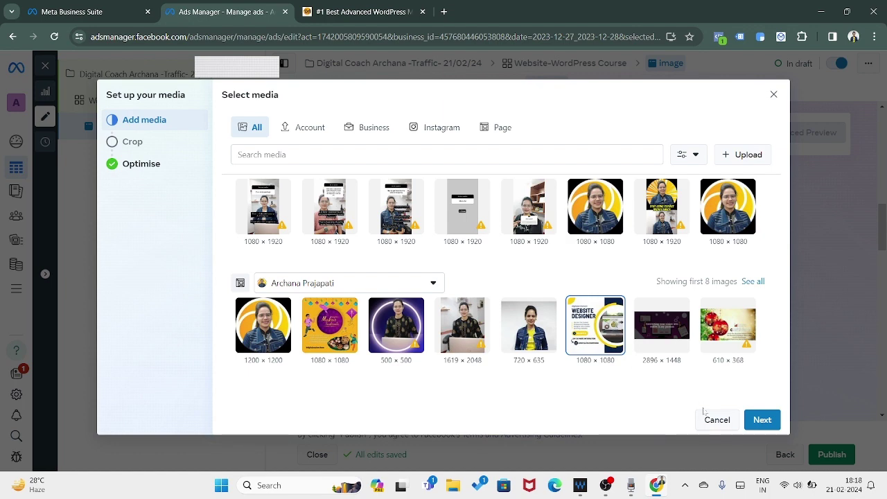
Step: Keep the original crops for all placements, review the Advantage+ creative optimisations with all of them enabled, and finish the media setup
{"action": "left_click", "coordinate": [765, 422]}
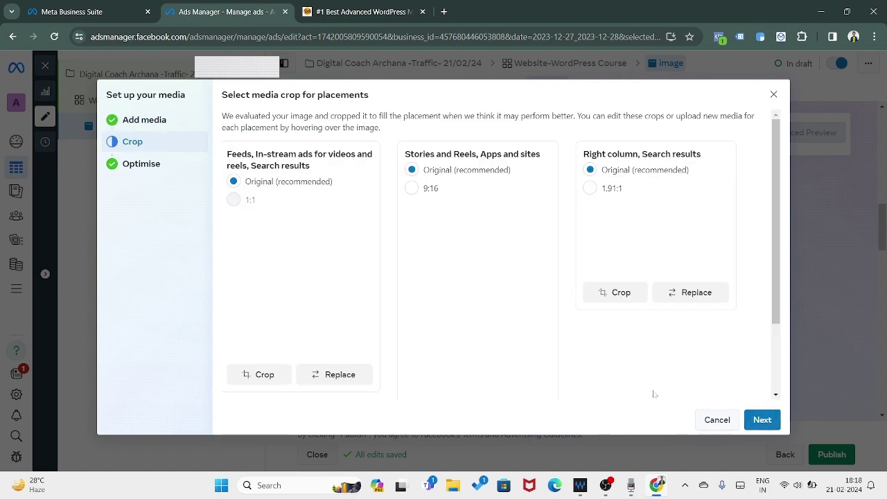
{"action": "left_click", "coordinate": [763, 420]}
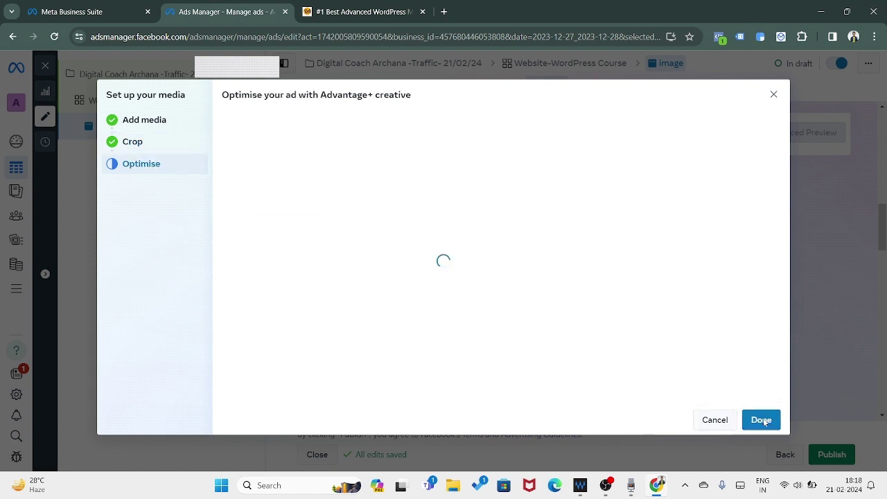
{"action": "scroll", "coordinate": [655, 363], "scroll_direction": "down", "scroll_amount": 1}
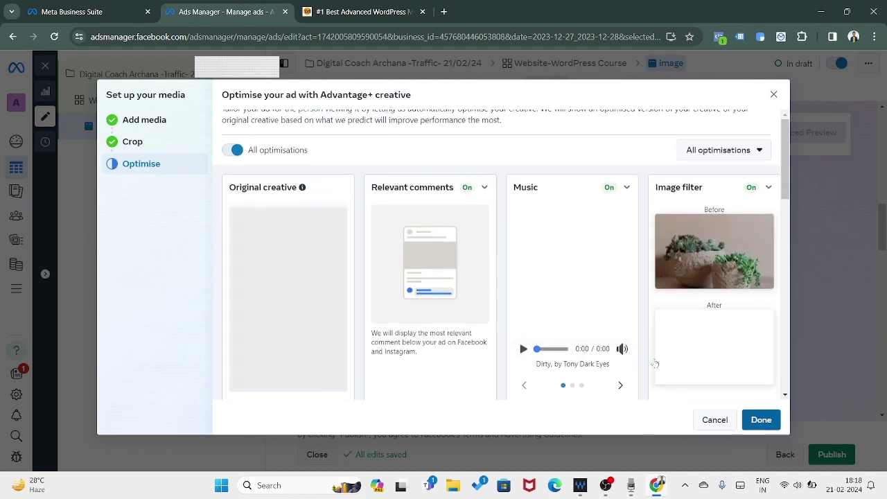
{"action": "scroll", "coordinate": [235, 161], "scroll_direction": "up", "scroll_amount": 2}
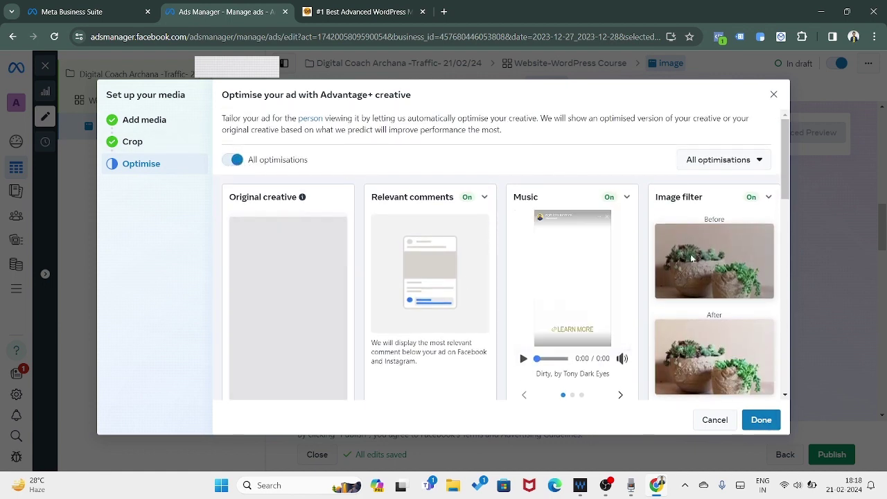
{"action": "scroll", "coordinate": [536, 311], "scroll_direction": "down", "scroll_amount": 3}
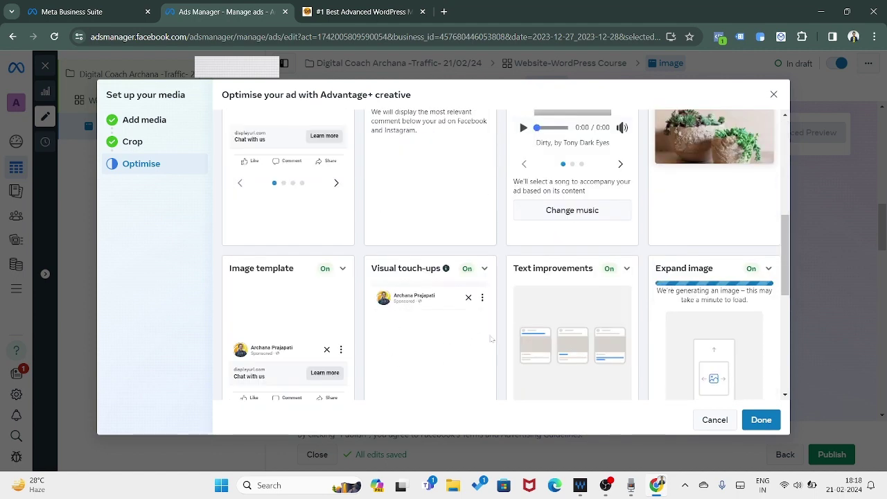
{"action": "scroll", "coordinate": [490, 339], "scroll_direction": "down", "scroll_amount": 2}
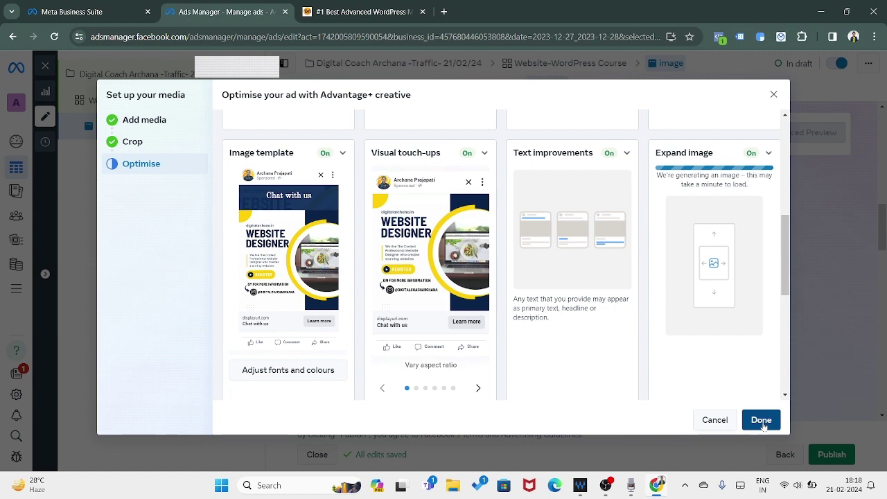
{"action": "left_click", "coordinate": [761, 420]}
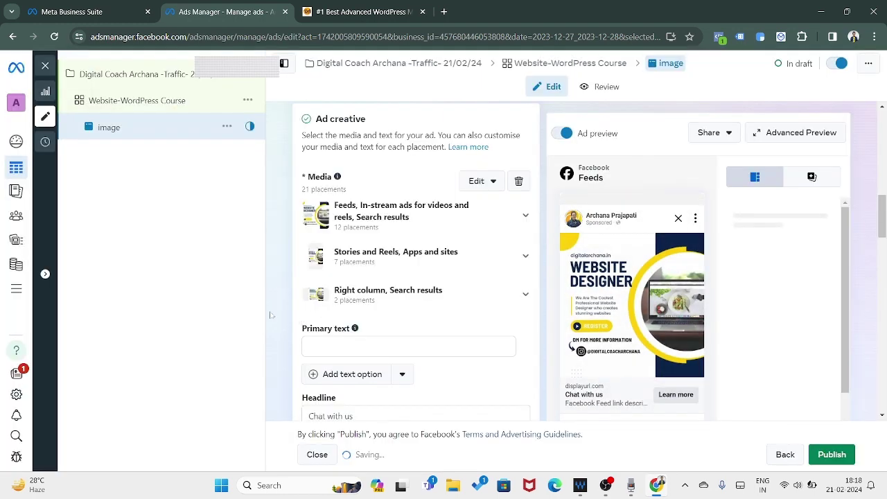
Step: Enter "Live Complete Advanced WordPress Mastery" as the ad's primary text, then look through the suggested text variations and collapse them
{"action": "scroll", "coordinate": [356, 286], "scroll_direction": "down", "scroll_amount": 2}
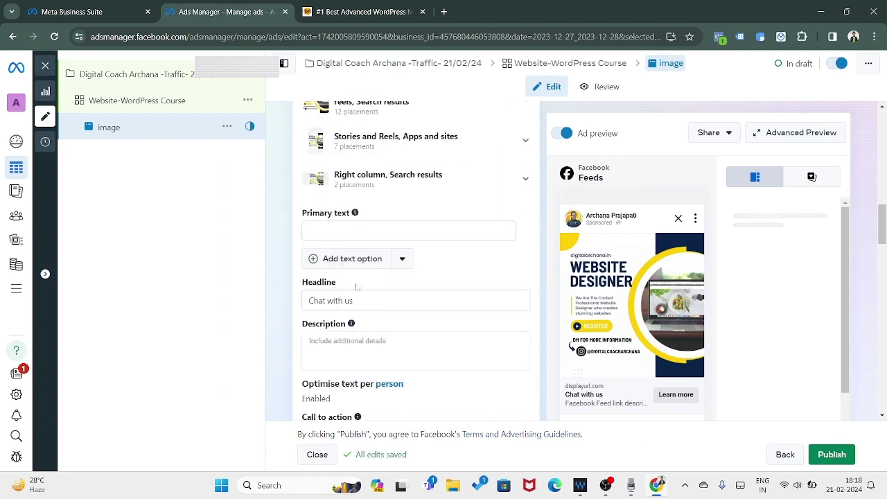
{"action": "left_click", "coordinate": [309, 231]}
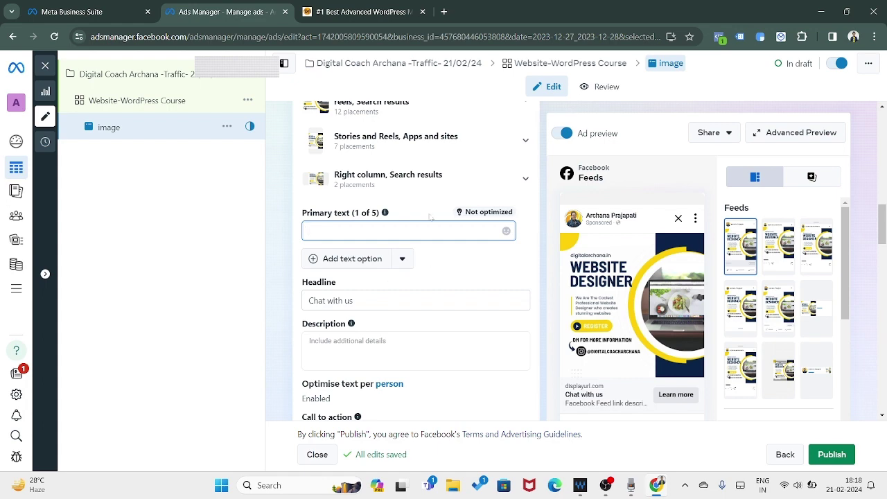
{"action": "left_click", "coordinate": [370, 8]}
{"action": "scroll", "coordinate": [444, 257], "scroll_direction": "up", "scroll_amount": 3}
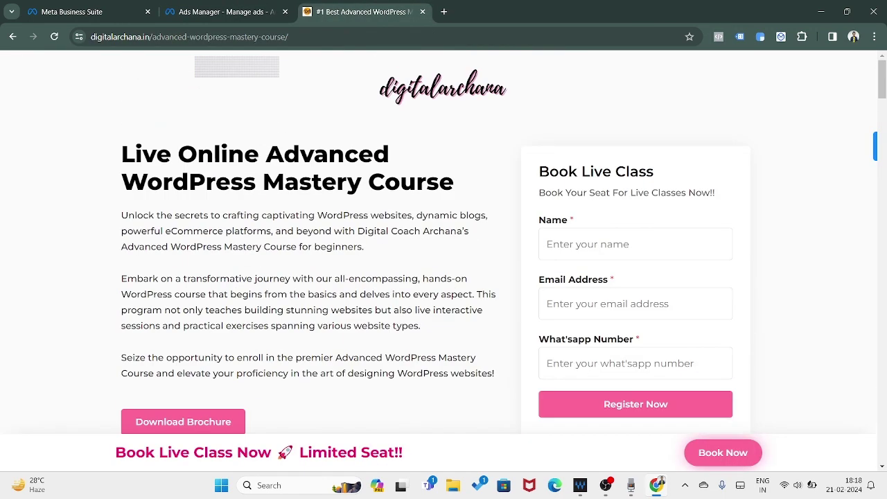
{"action": "left_click", "coordinate": [226, 7]}
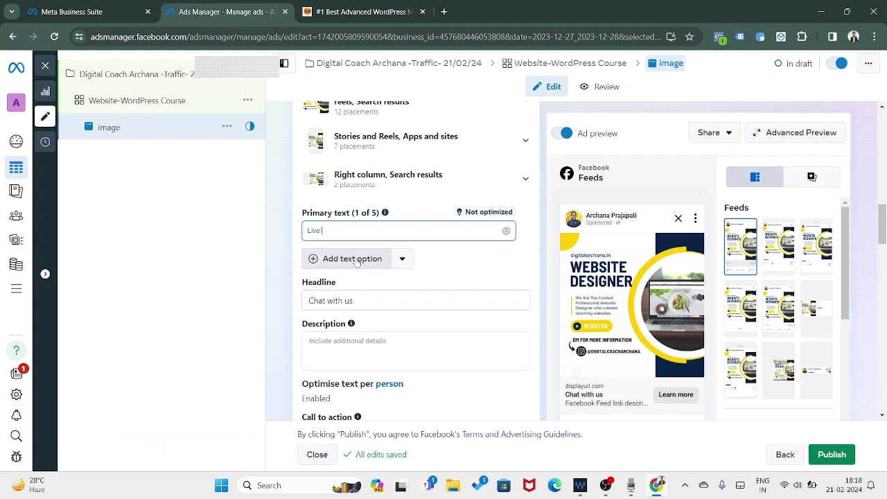
{"action": "type", "text": "Complete Ad"}
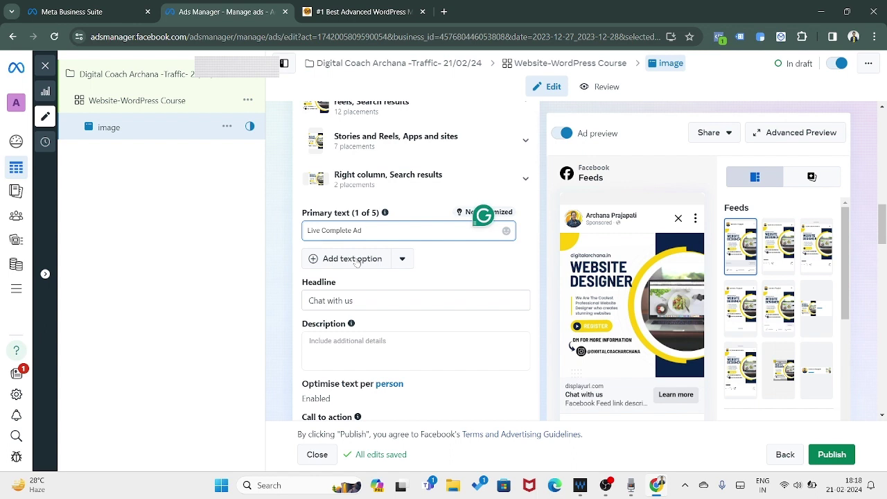
{"action": "type", "text": "vanced Wor"}
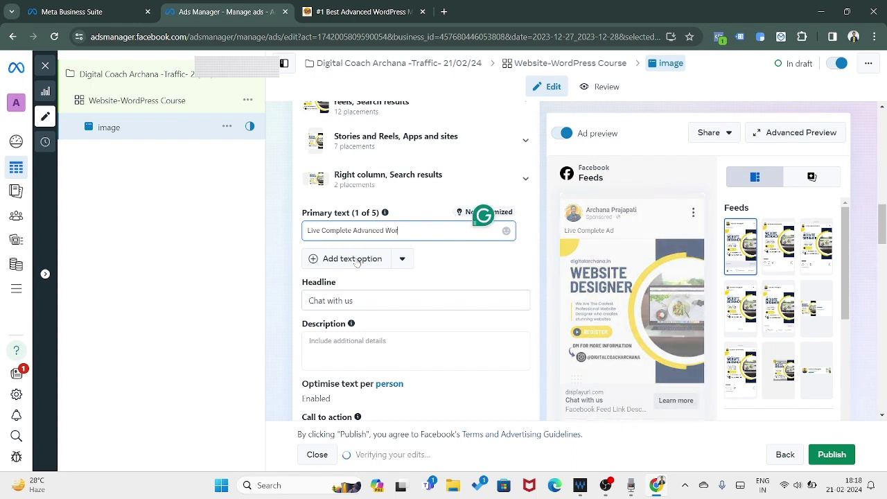
{"action": "type", "text": "dPress Mas"}
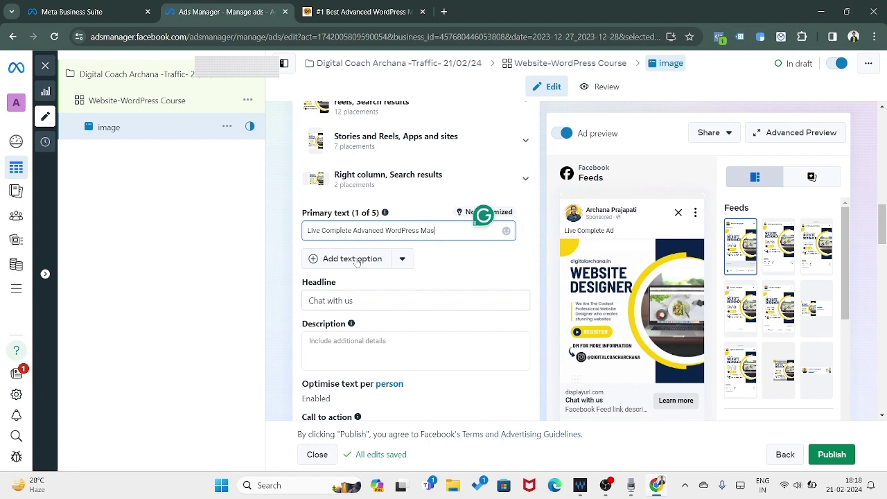
{"action": "type", "text": "tery"}
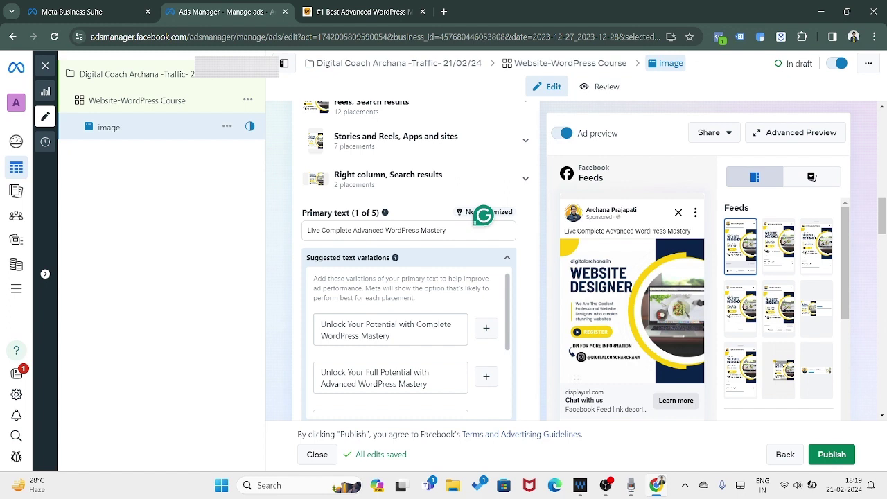
{"action": "scroll", "coordinate": [413, 400], "scroll_direction": "down", "scroll_amount": 3}
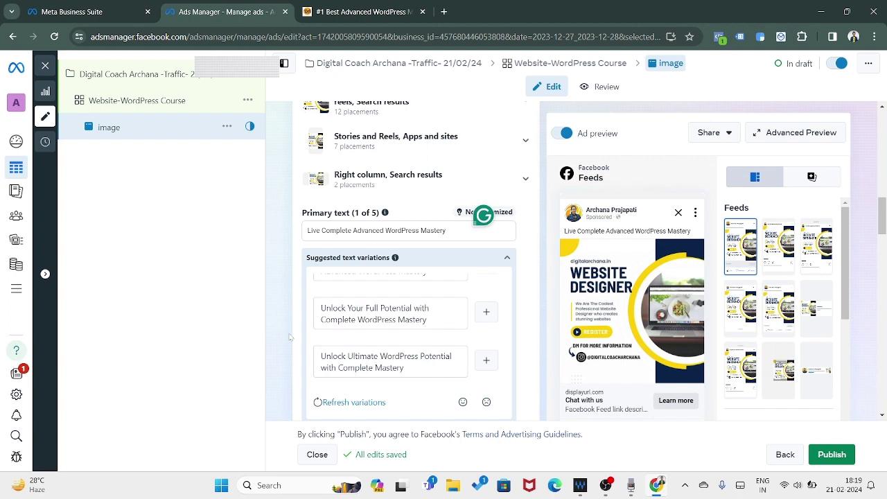
{"action": "left_click", "coordinate": [498, 259]}
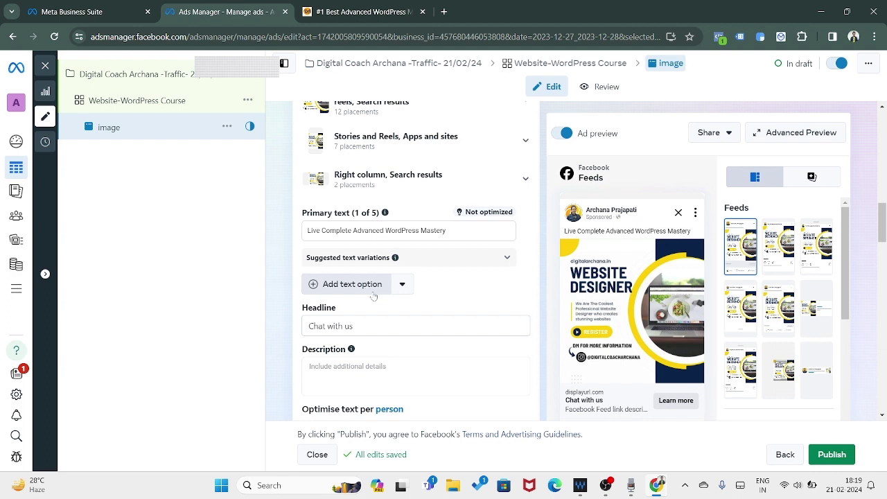
Step: Replace the default headline with "Live Advanced WordPress Mastery"
{"action": "left_click", "coordinate": [354, 326]}
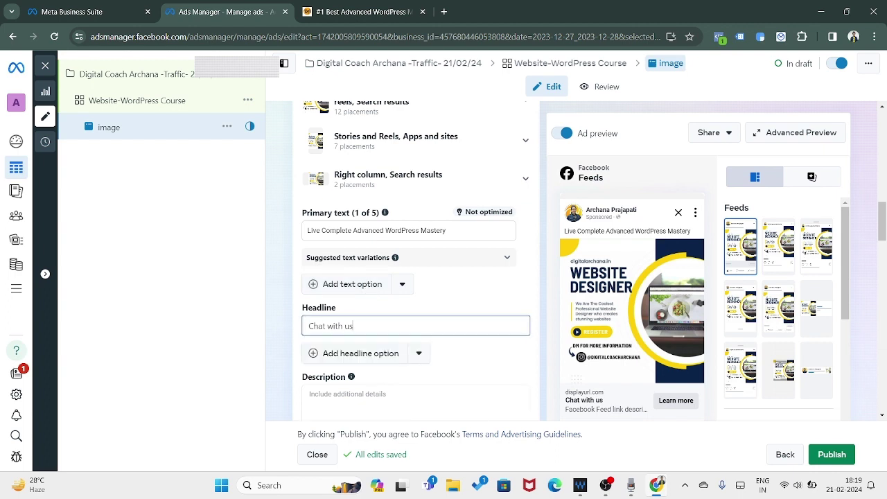
{"action": "left_click_drag", "start_coordinate": [353, 325], "coordinate": [285, 326]}
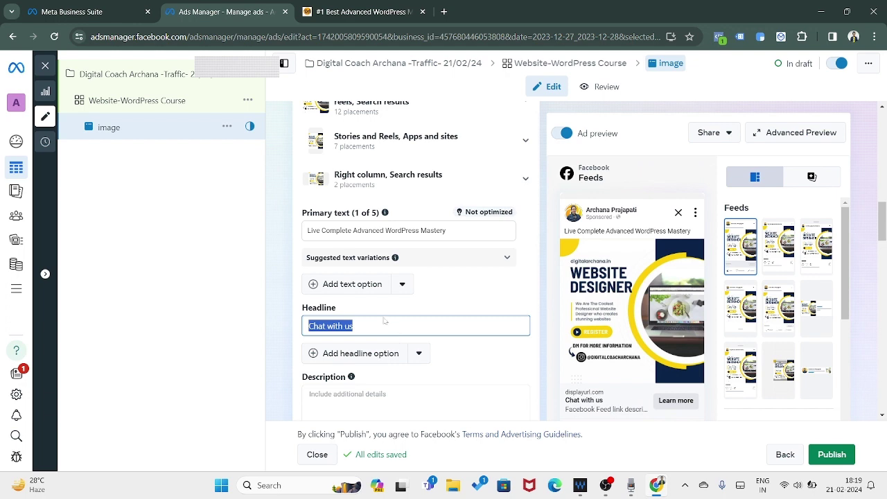
{"action": "key", "text": "BackSpace"}
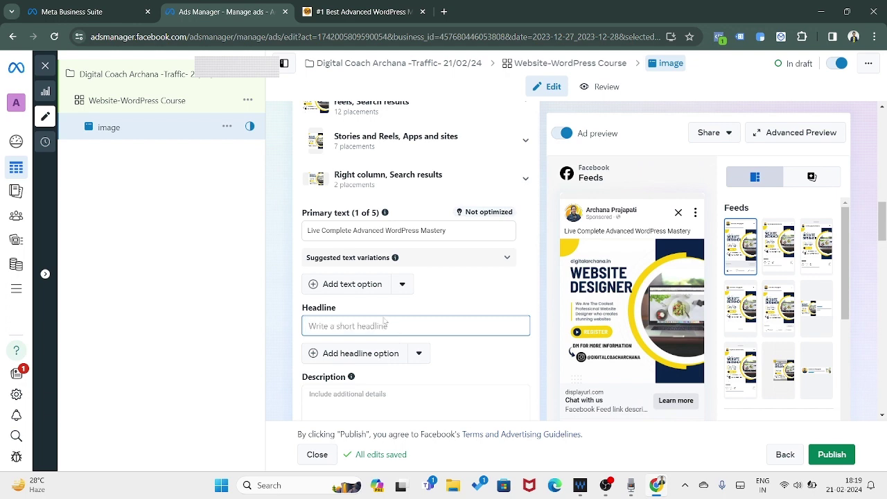
{"action": "type", "text": "Live "}
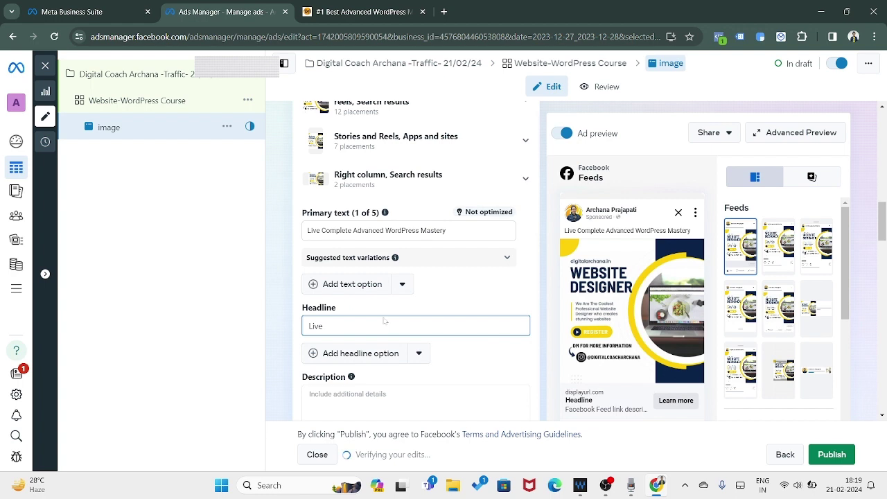
{"action": "type", "text": "Advanced "}
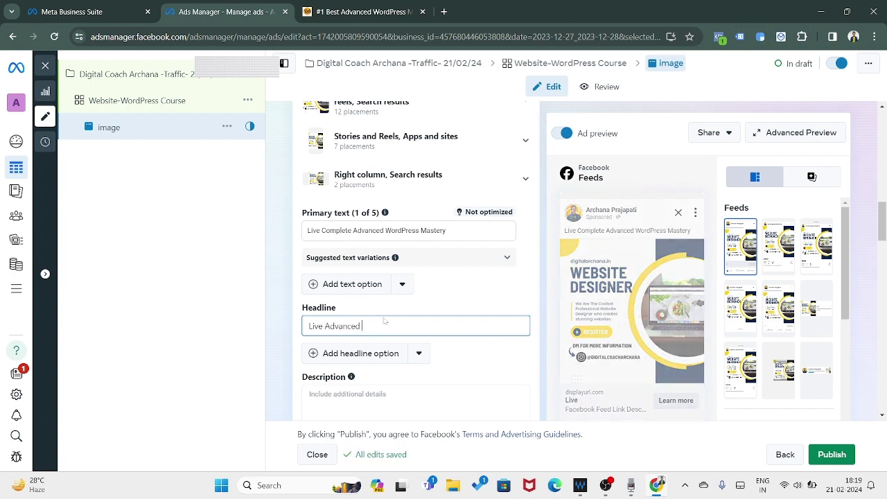
{"action": "type", "text": "Wordpress Ma"}
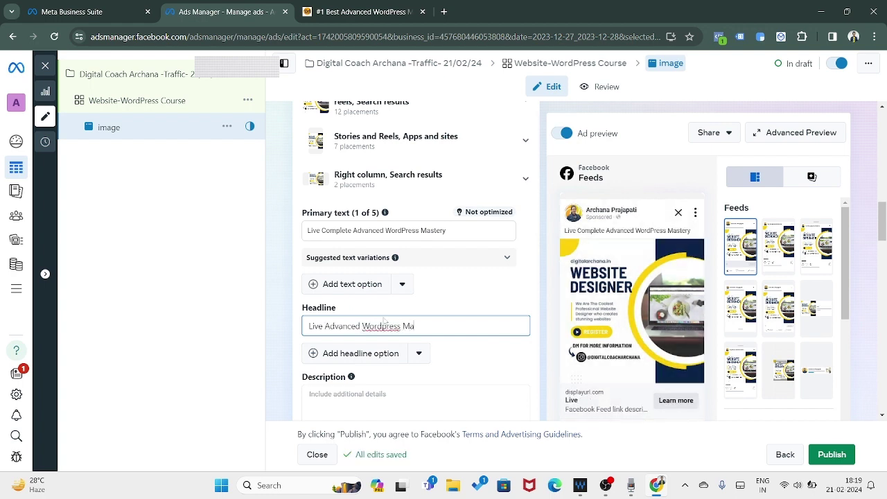
{"action": "type", "text": "stery"}
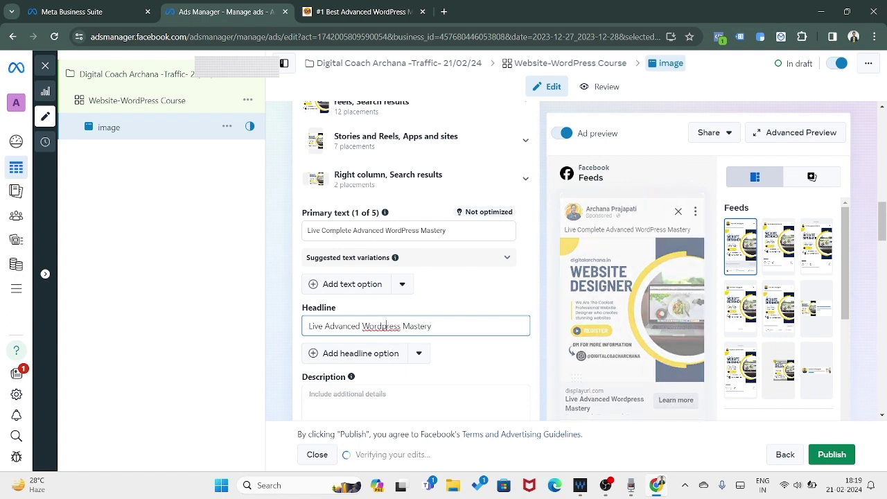
{"action": "key", "text": "BackSpace"}
{"action": "type", "text": "P"}
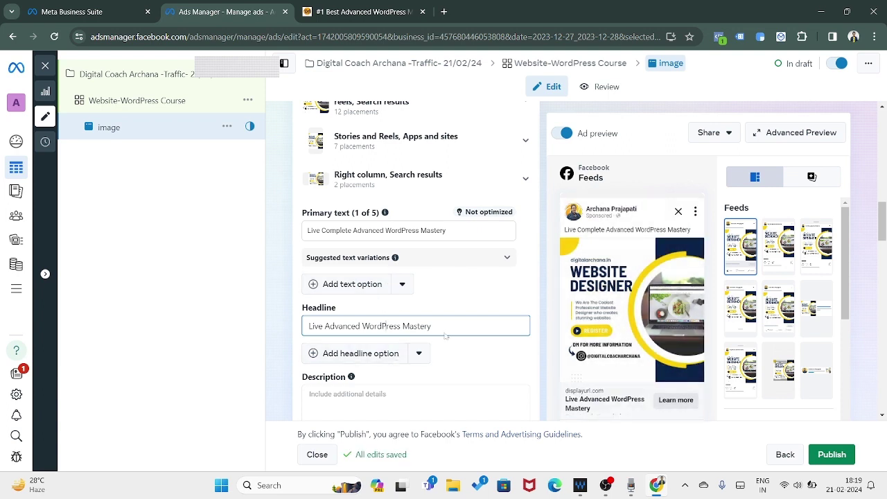
Step: Enter "Hurry Up Offer for Only 50 action takers" as the ad's description
{"action": "scroll", "coordinate": [397, 315], "scroll_direction": "down", "scroll_amount": 2}
{"action": "left_click", "coordinate": [395, 285]}
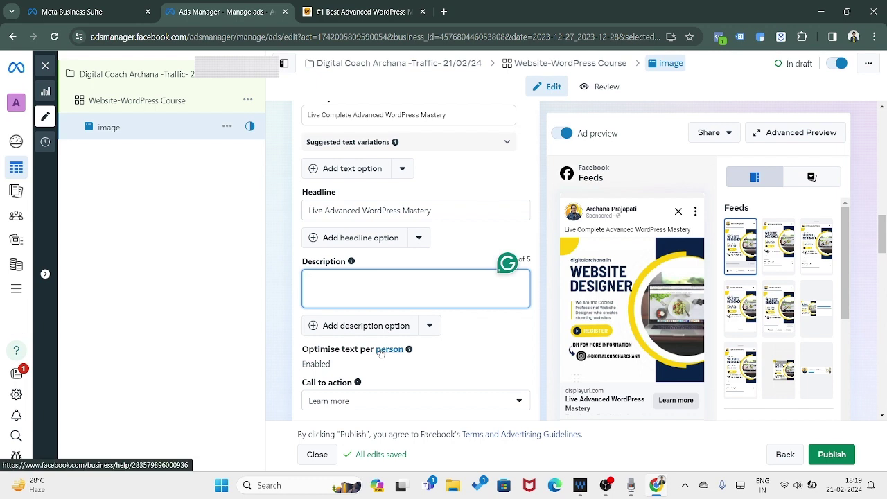
{"action": "type", "text": "Hurry Up Offer fro"}
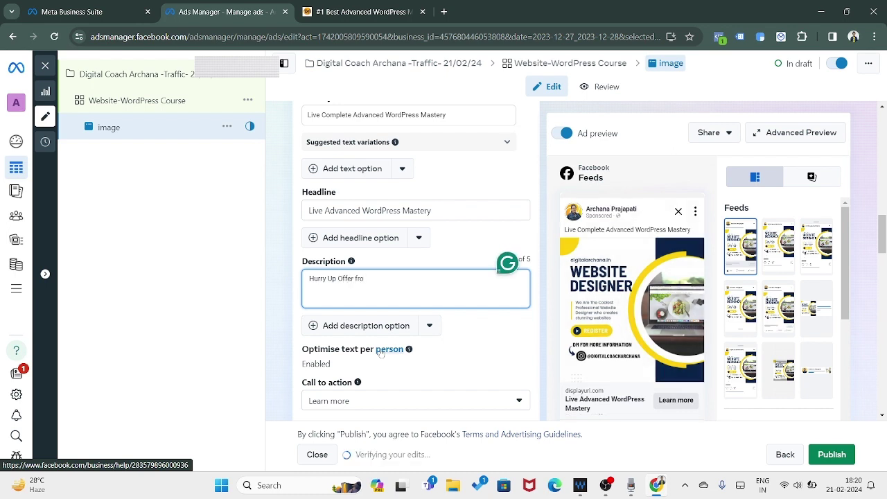
{"action": "key", "text": "BackSpace"}
{"action": "key", "text": "BackSpace"}
{"action": "type", "text": "or"}
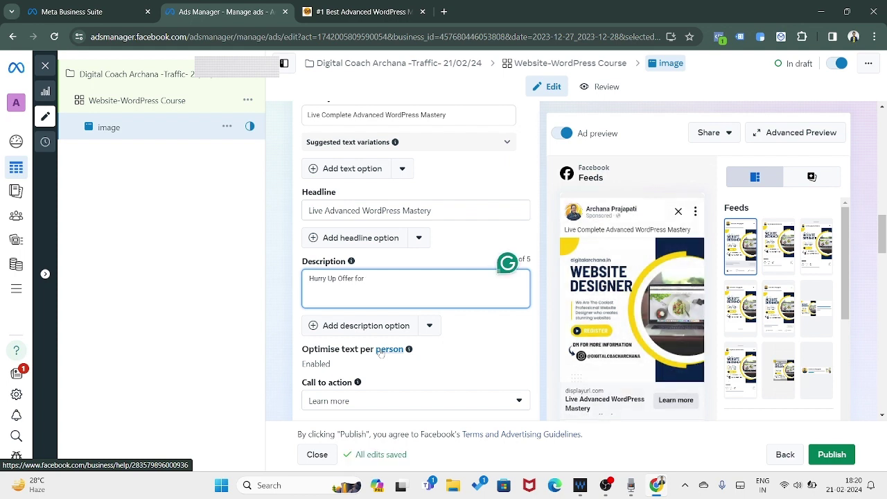
{"action": "type", "text": " Onl"}
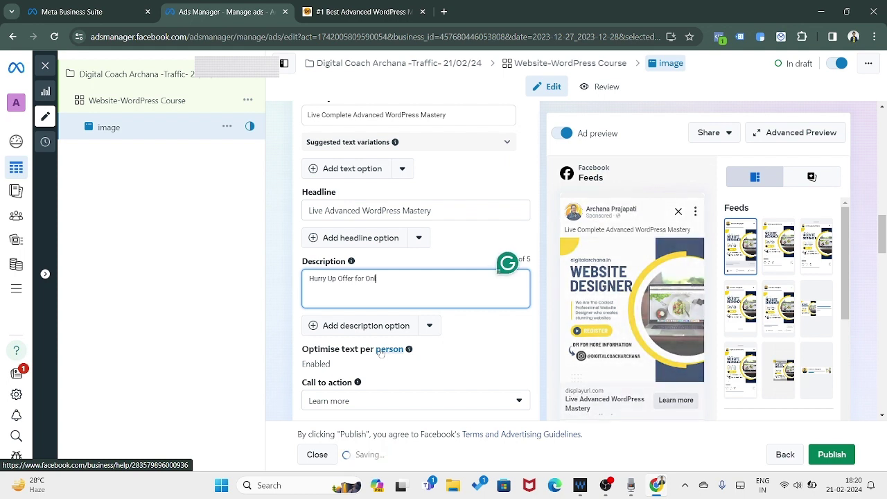
{"action": "type", "text": "y 50"}
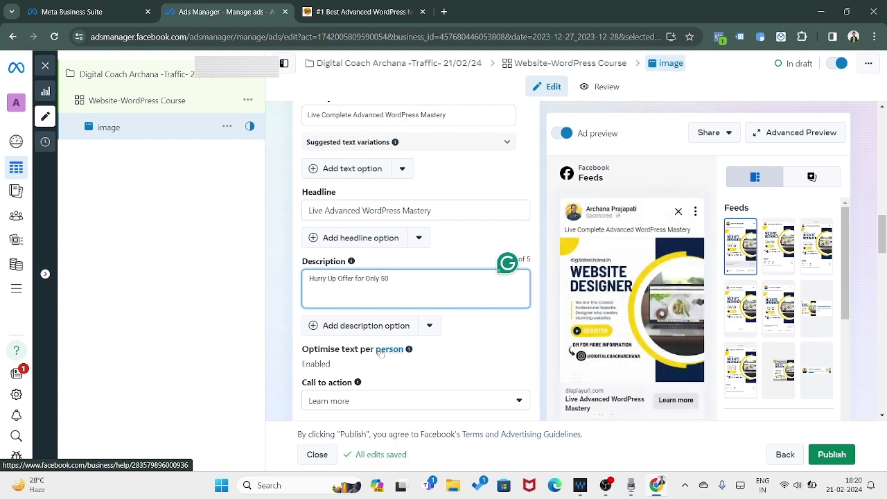
{"action": "type", "text": " acti"}
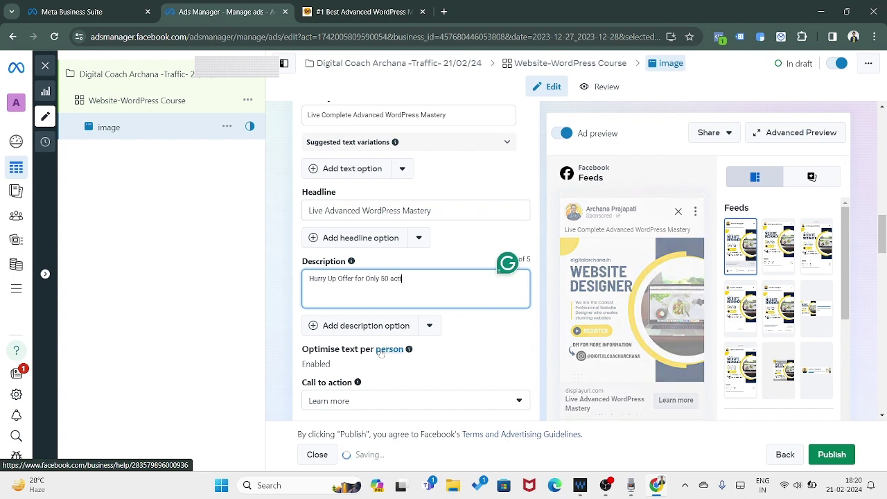
{"action": "type", "text": "on takers"}
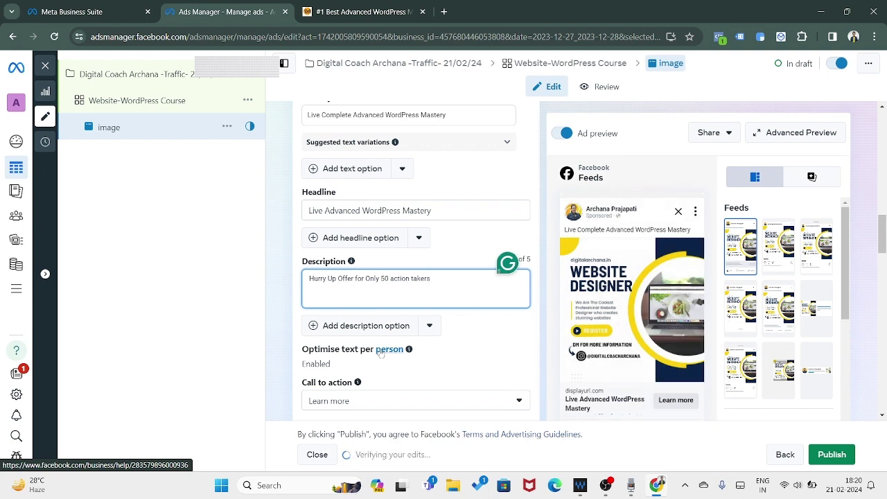
Step: Extend the description after "action takers" with "5+ Bonus avaiavake"
{"action": "type", "text": "Huge"}
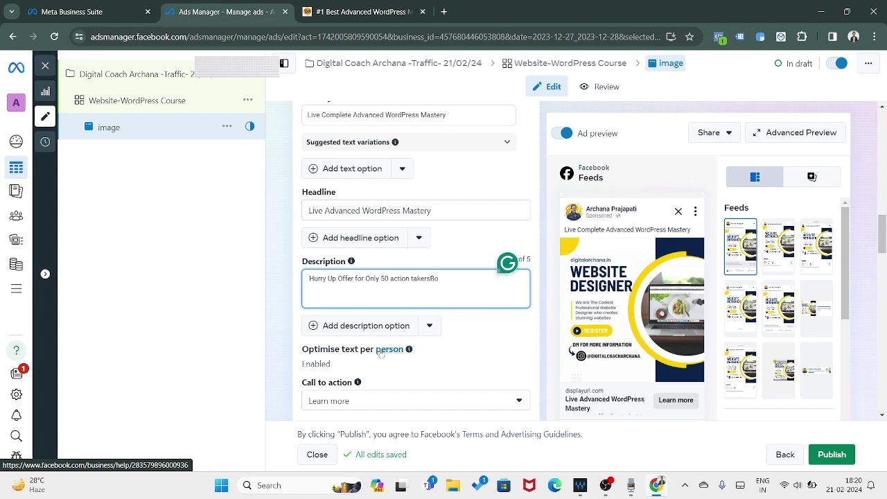
{"action": "key", "text": "BackSpace"}
{"action": "key", "text": "BackSpace"}
{"action": "key", "text": "BackSpace"}
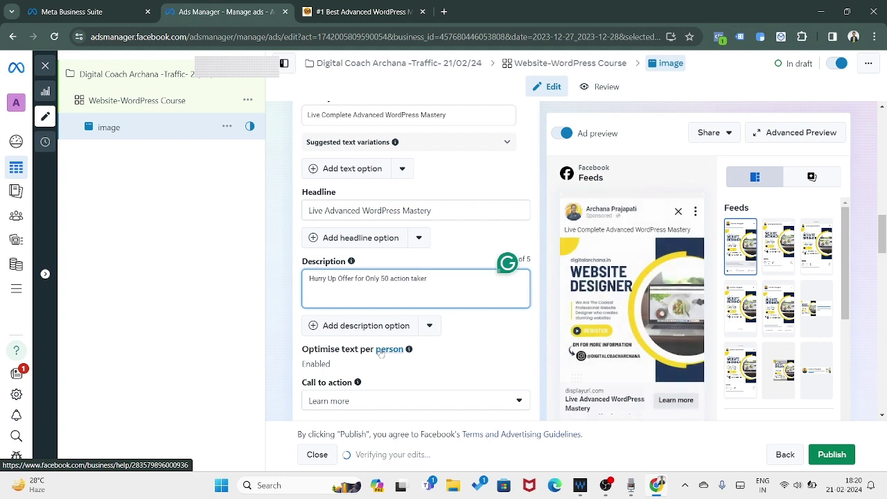
{"action": "type", "text": "s"}
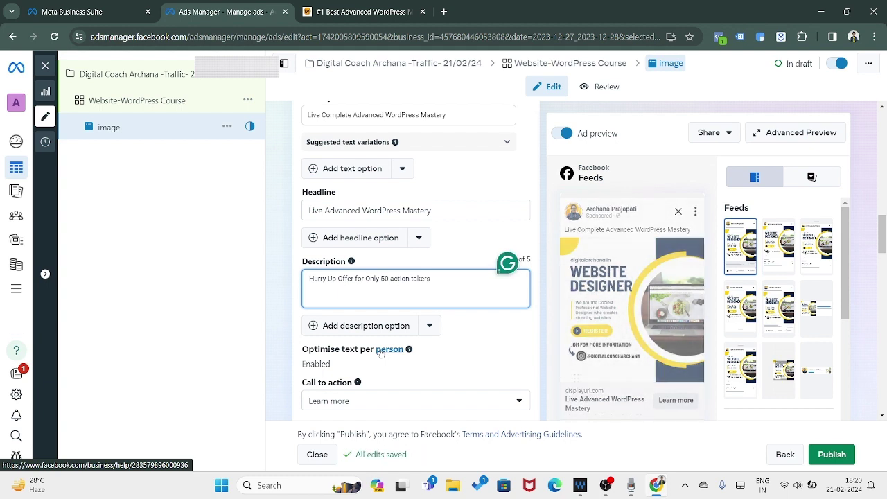
{"action": "type", "text": "  5+"}
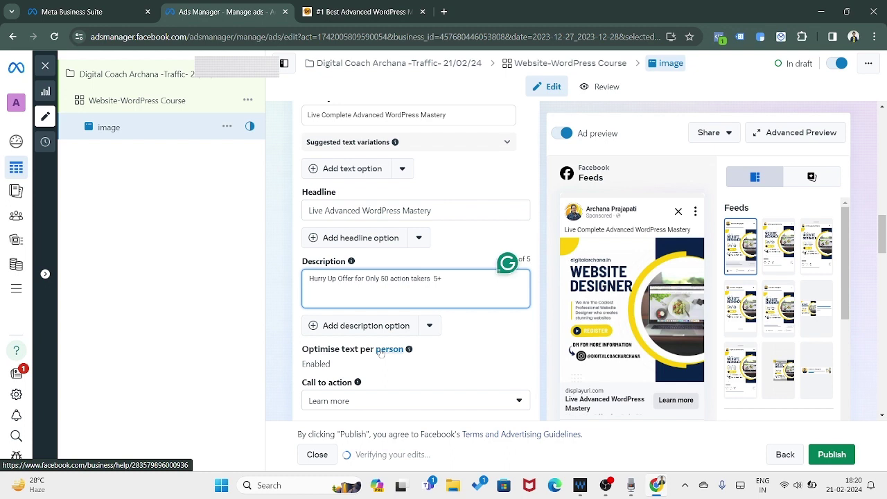
{"action": "type", "text": " Bonus avai"}
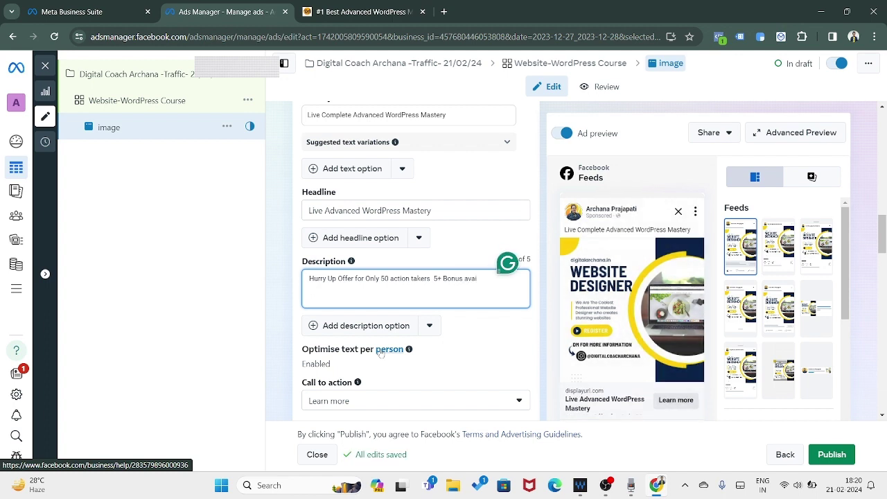
{"action": "type", "text": "avake"}
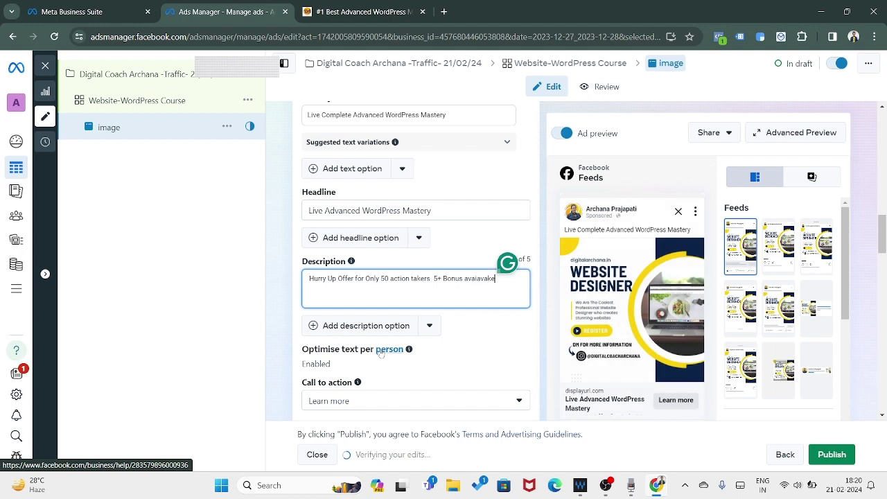
Step: Copy the WordPress course page's web address from its browser page and paste it at the end of the ad description
{"action": "left_click", "coordinate": [362, 12]}
{"action": "left_click", "coordinate": [286, 38]}
{"action": "key", "text": "ctrl+c"}
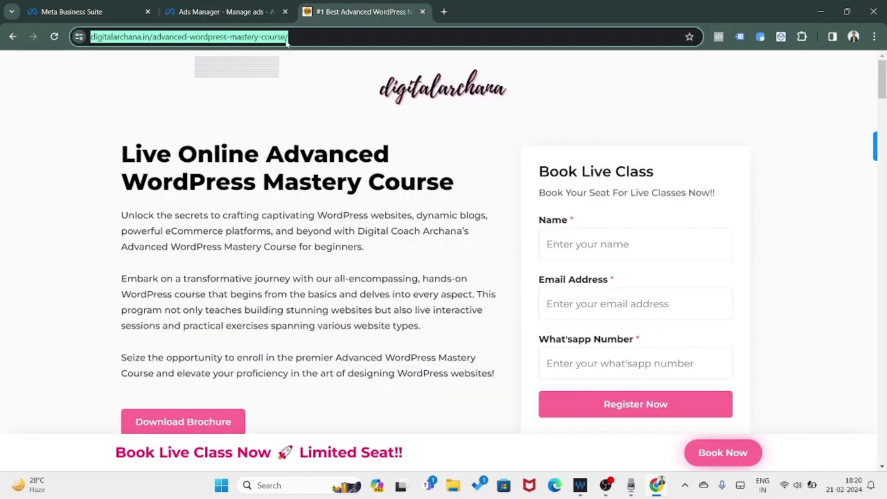
{"action": "left_click", "coordinate": [253, 10]}
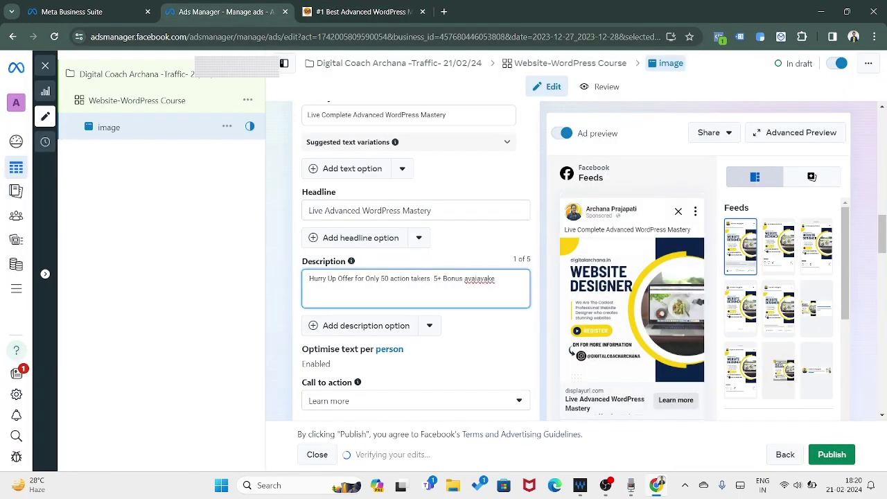
{"action": "key", "text": "ctrl+v"}
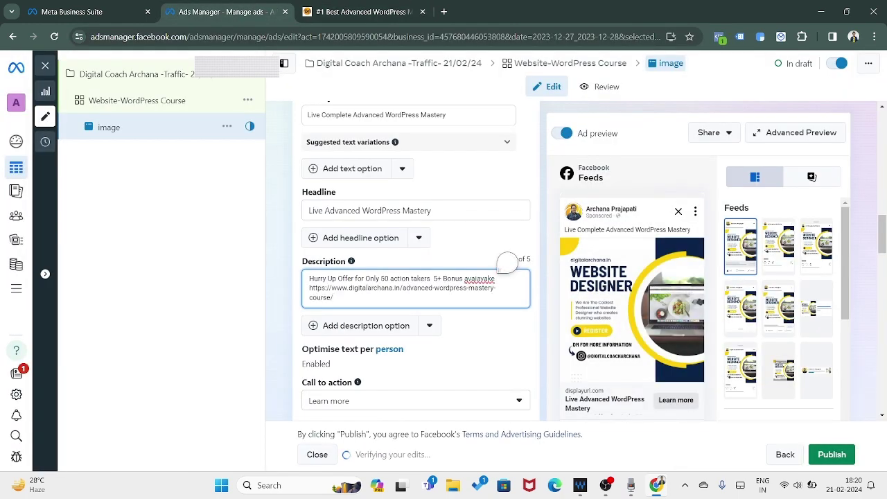
Step: Look through the available call-to-action options and keep "Learn more" for the ad
{"action": "scroll", "coordinate": [354, 388], "scroll_direction": "down", "scroll_amount": 2}
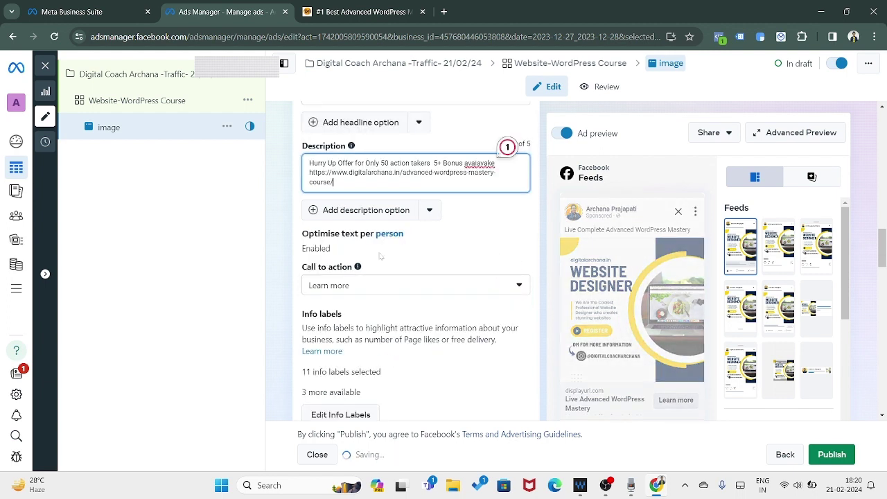
{"action": "left_click", "coordinate": [406, 285]}
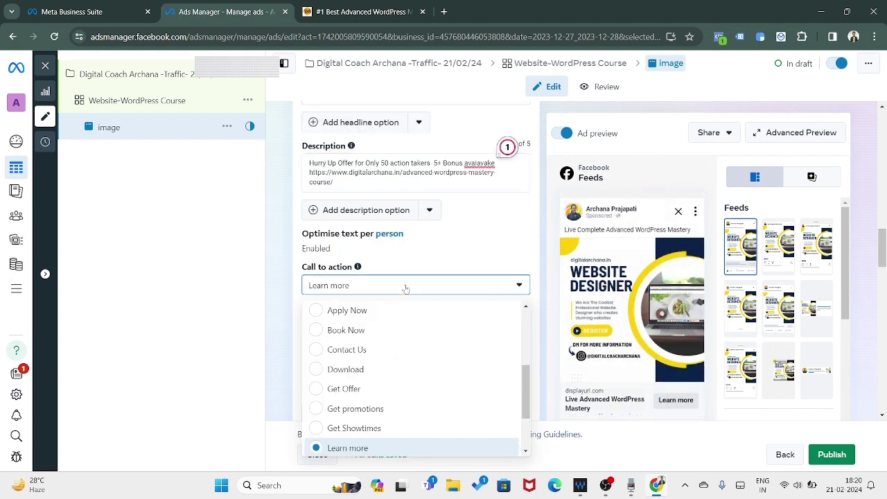
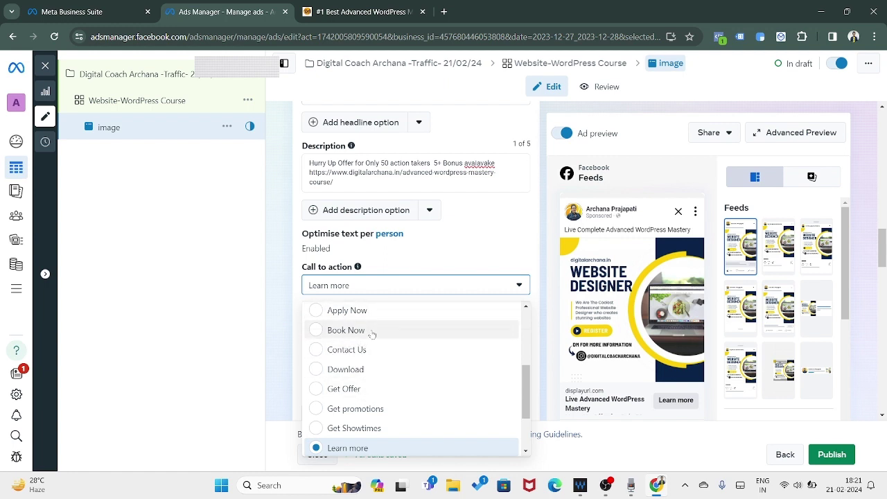
{"action": "scroll", "coordinate": [394, 408], "scroll_direction": "down", "scroll_amount": 3}
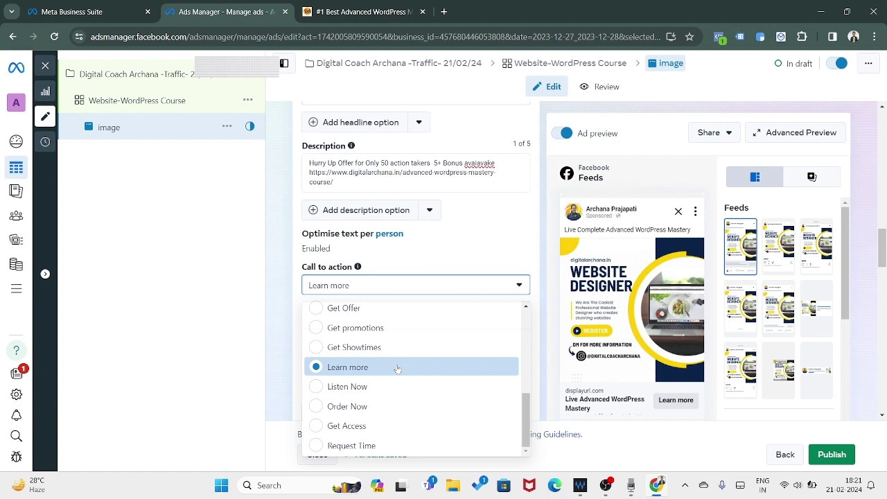
{"action": "scroll", "coordinate": [388, 407], "scroll_direction": "up", "scroll_amount": 1}
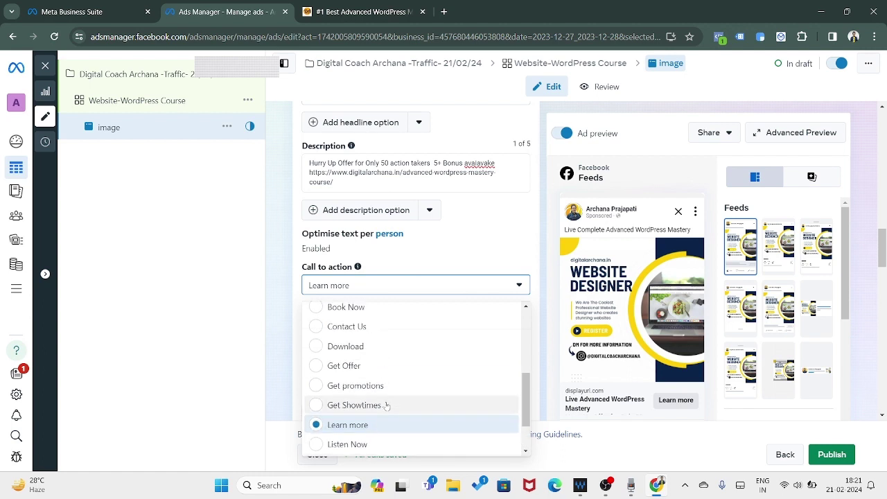
{"action": "scroll", "coordinate": [386, 404], "scroll_direction": "down", "scroll_amount": 1}
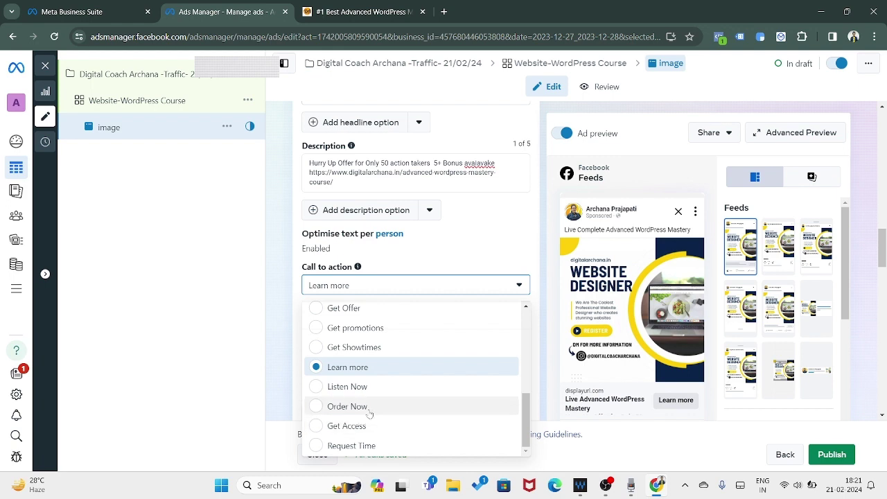
{"action": "scroll", "coordinate": [369, 410], "scroll_direction": "up", "scroll_amount": 2}
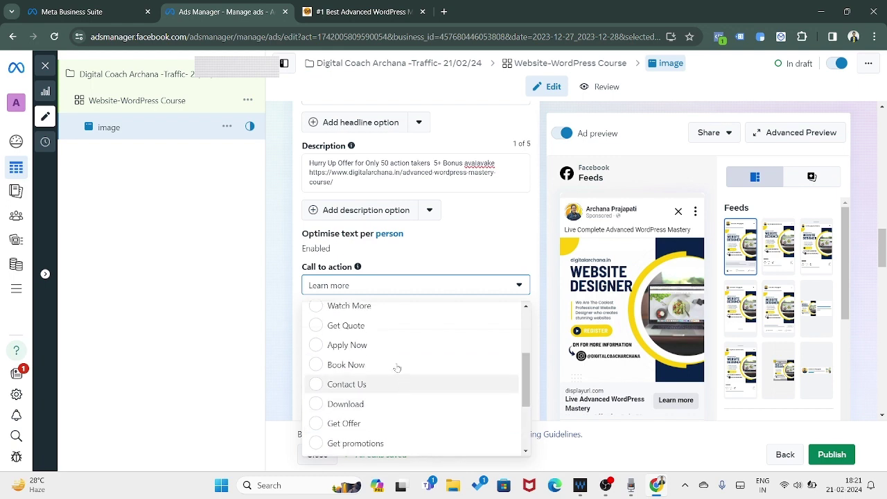
{"action": "scroll", "coordinate": [397, 368], "scroll_direction": "up", "scroll_amount": 3}
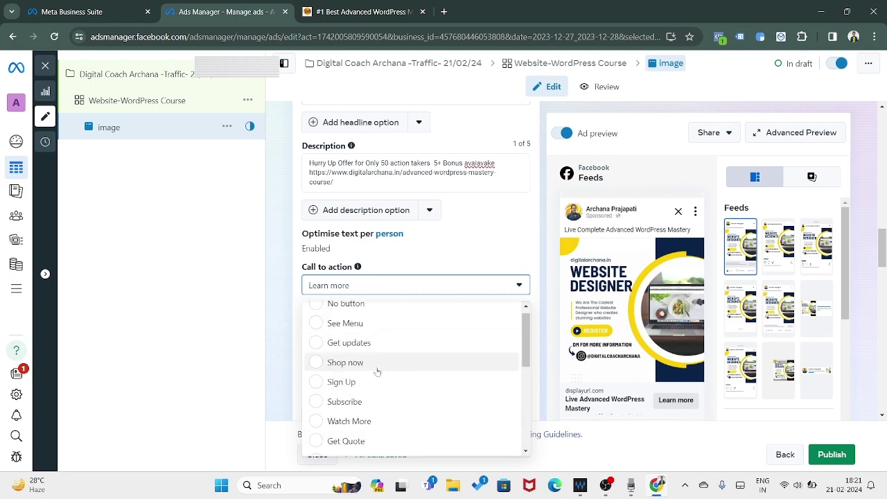
{"action": "scroll", "coordinate": [411, 389], "scroll_direction": "up", "scroll_amount": 1}
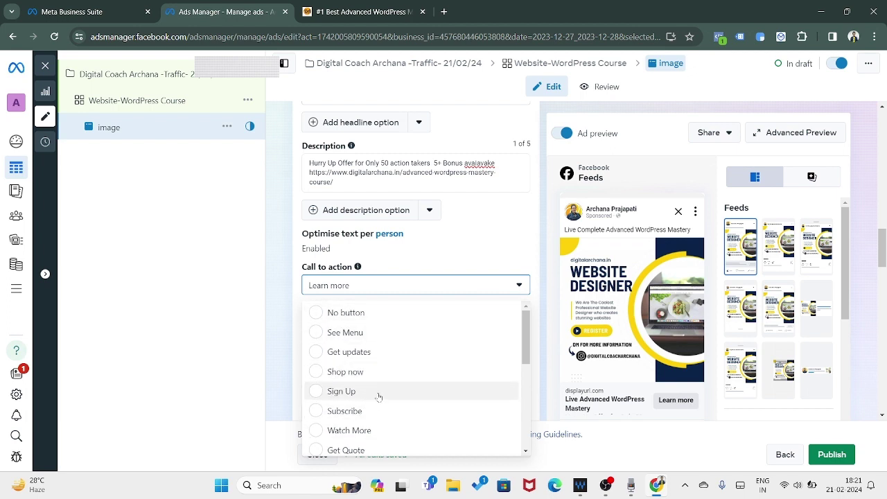
{"action": "scroll", "coordinate": [378, 396], "scroll_direction": "down", "scroll_amount": 2}
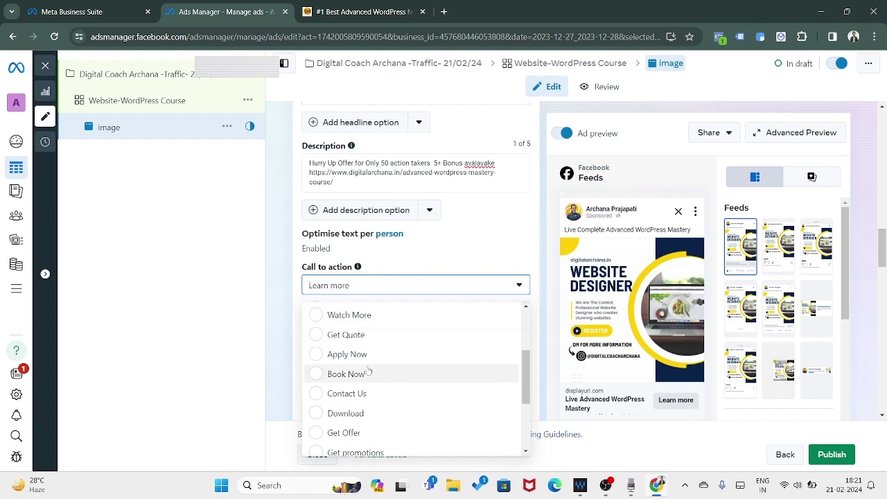
{"action": "scroll", "coordinate": [368, 372], "scroll_direction": "down", "scroll_amount": 3}
{"action": "left_click", "coordinate": [340, 375]}
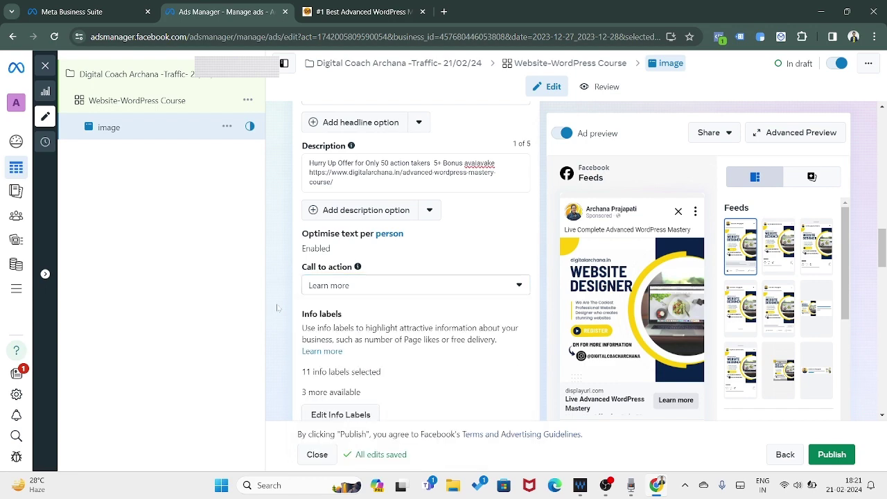
{"action": "scroll", "coordinate": [276, 307], "scroll_direction": "down", "scroll_amount": 2}
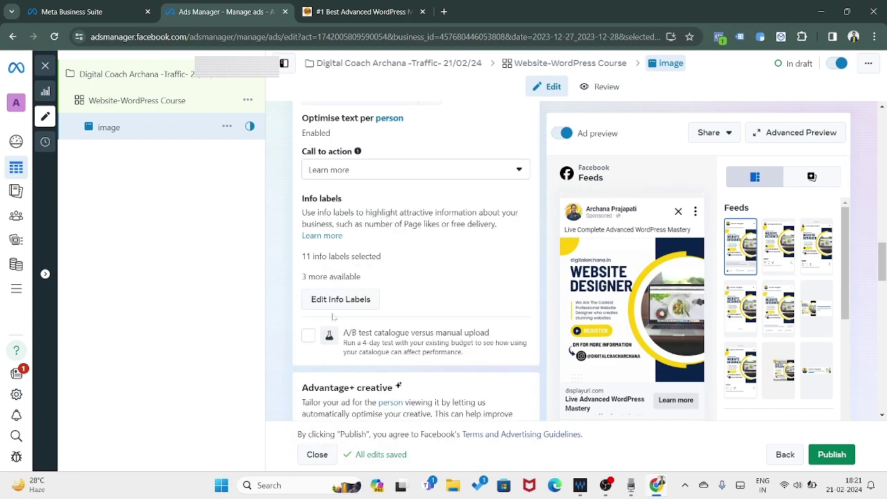
{"action": "scroll", "coordinate": [407, 298], "scroll_direction": "down", "scroll_amount": 3}
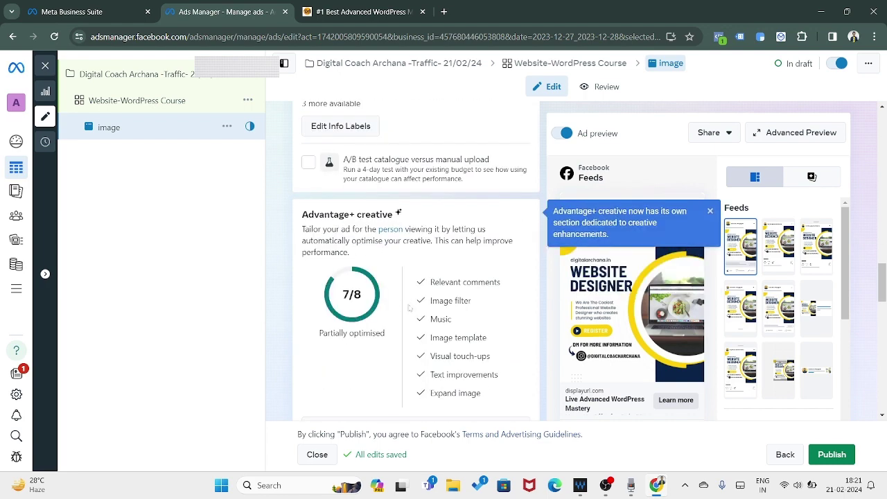
{"action": "scroll", "coordinate": [458, 336], "scroll_direction": "down", "scroll_amount": 2}
{"action": "scroll", "coordinate": [401, 287], "scroll_direction": "down", "scroll_amount": 2}
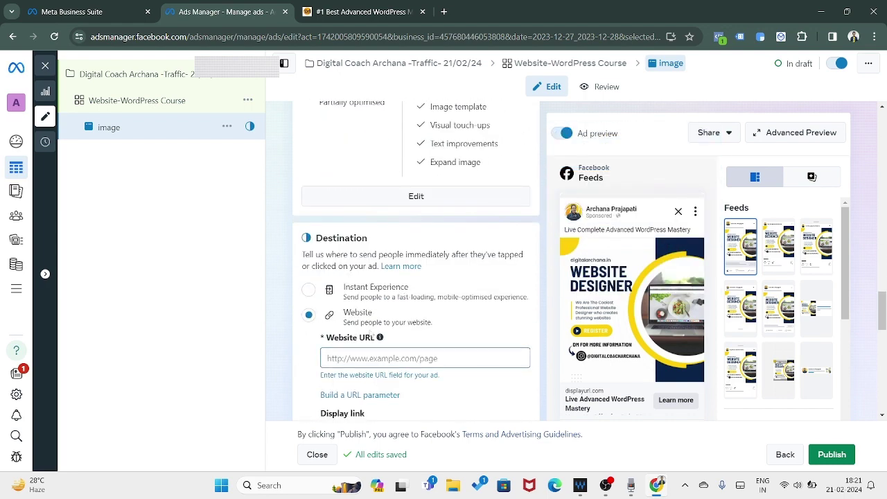
{"action": "left_click", "coordinate": [341, 8]}
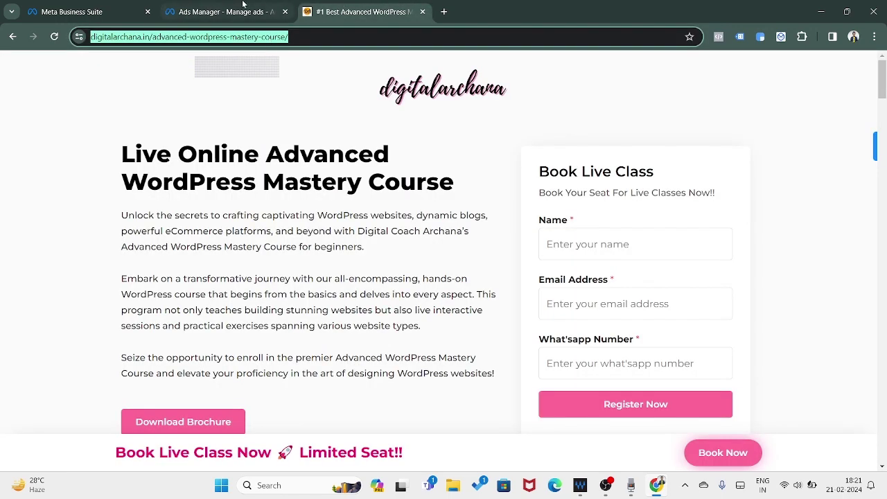
{"action": "left_click", "coordinate": [270, 11]}
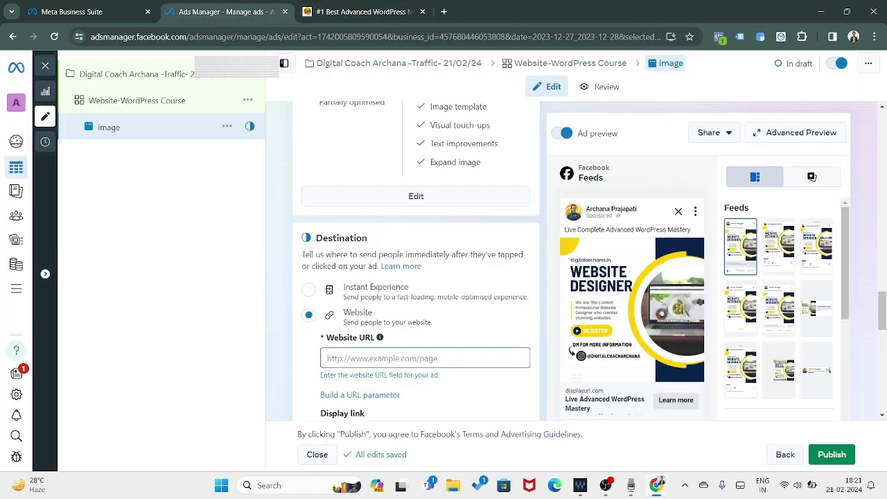
{"action": "type", "text": "https://digitalarchana.in/advanced-wordpress-mastery-course/"}
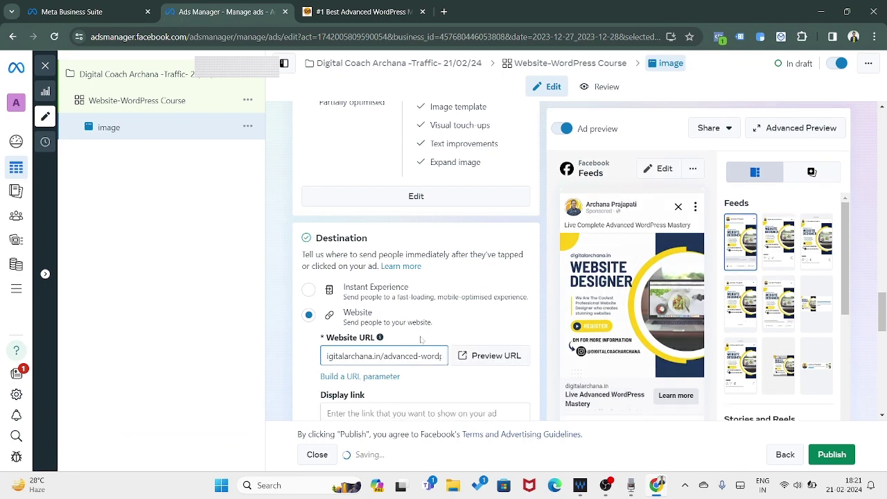
{"action": "scroll", "coordinate": [421, 339], "scroll_direction": "down", "scroll_amount": 1}
{"action": "scroll", "coordinate": [421, 339], "scroll_direction": "down", "scroll_amount": 2}
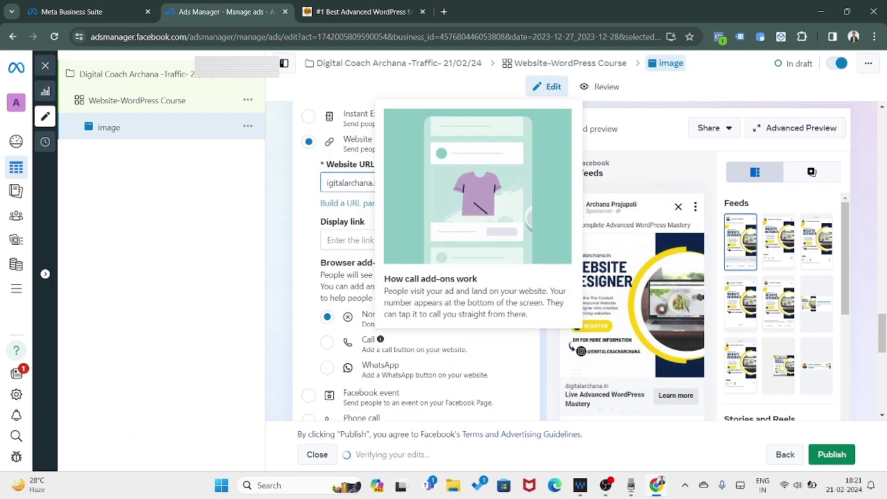
{"action": "left_click", "coordinate": [416, 239]}
{"action": "left_click", "coordinate": [357, 12]}
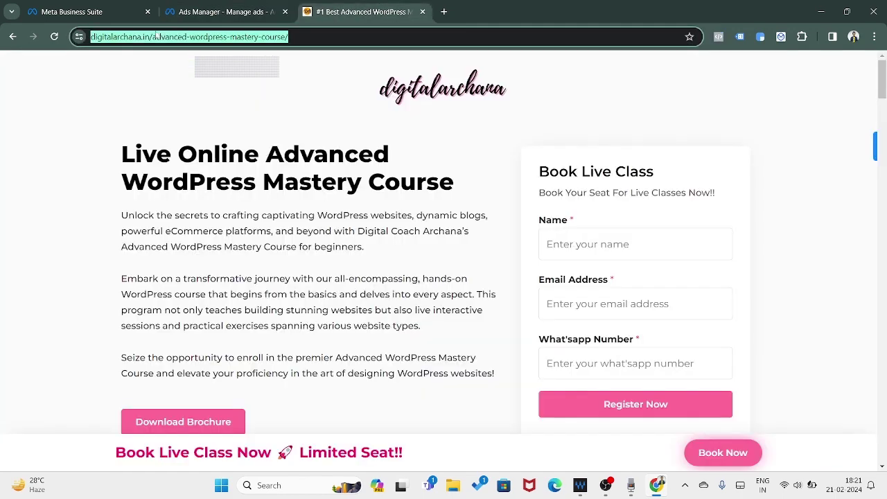
{"action": "left_click_drag", "start_coordinate": [197, 37], "coordinate": [71, 42]}
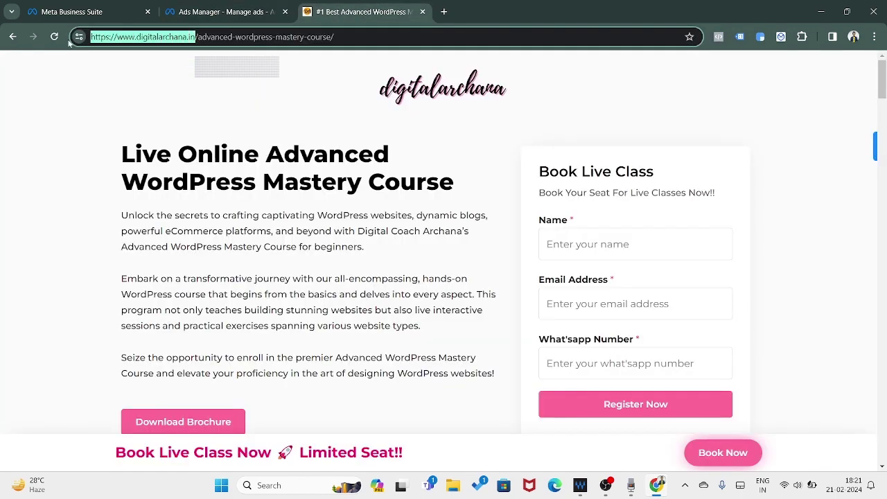
{"action": "key", "text": "ctrl+c"}
{"action": "left_click", "coordinate": [222, 12]}
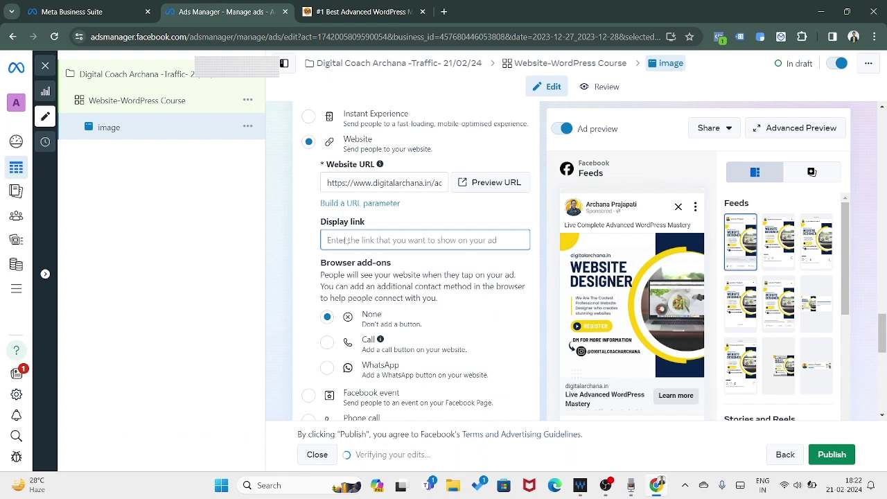
{"action": "key", "text": "ctrl+v"}
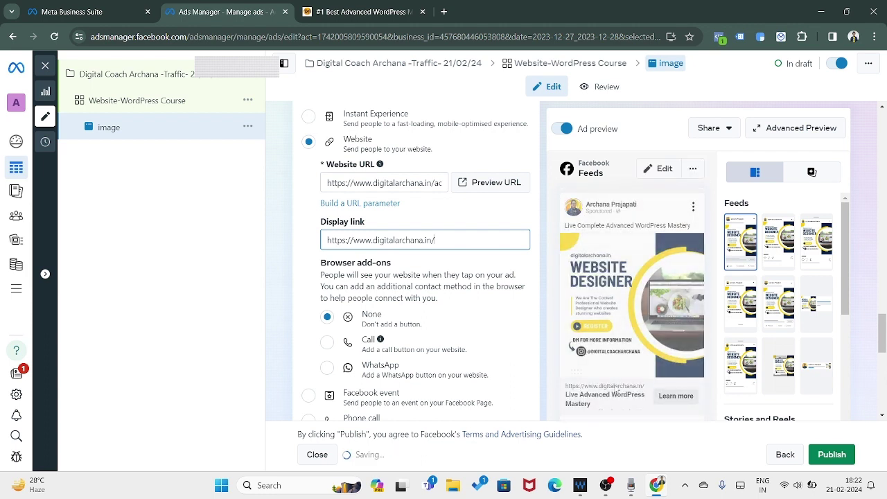
{"action": "left_click", "coordinate": [385, 183]}
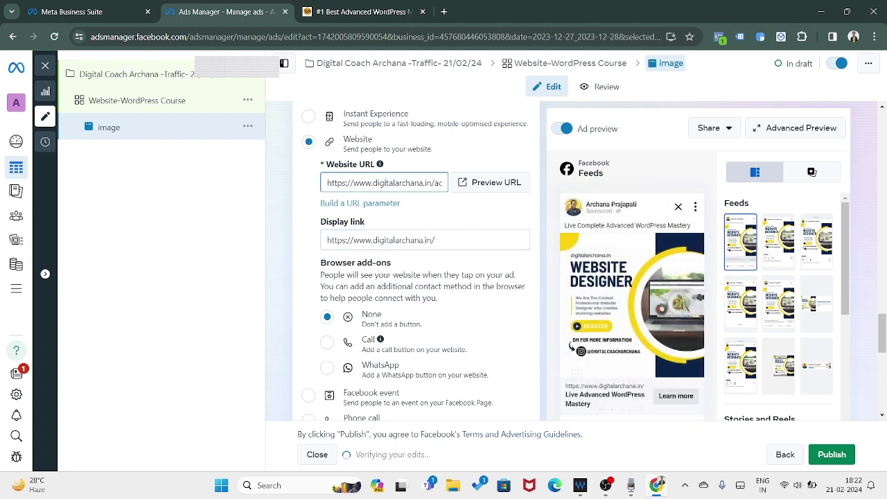
{"action": "left_click", "coordinate": [360, 12]}
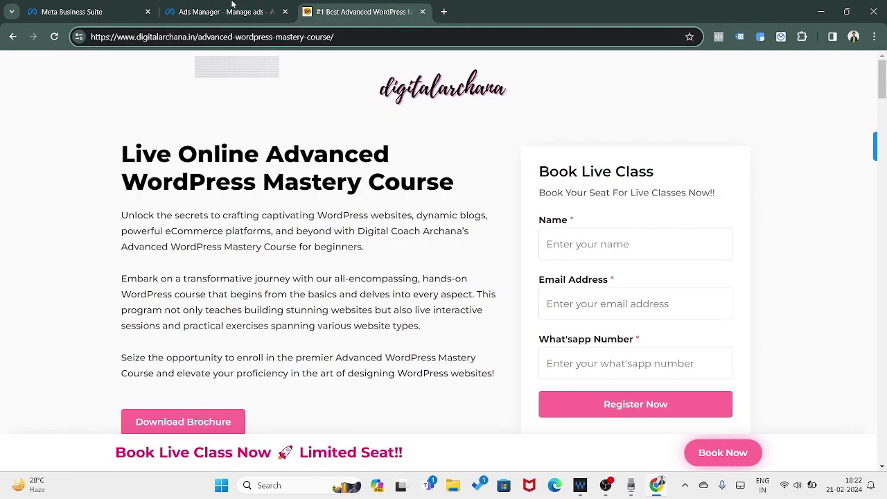
{"action": "left_click", "coordinate": [232, 6]}
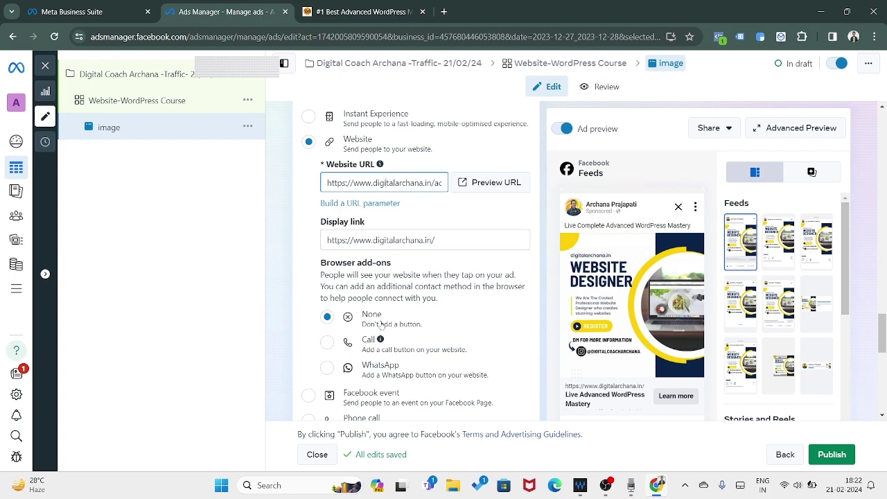
Step: Shorten the ad's display link to digitalarchana.in, without the protocol, the www prefix and the closing slash
{"action": "left_click_drag", "start_coordinate": [373, 236], "coordinate": [294, 253]}
{"action": "key", "text": "BackSpace"}
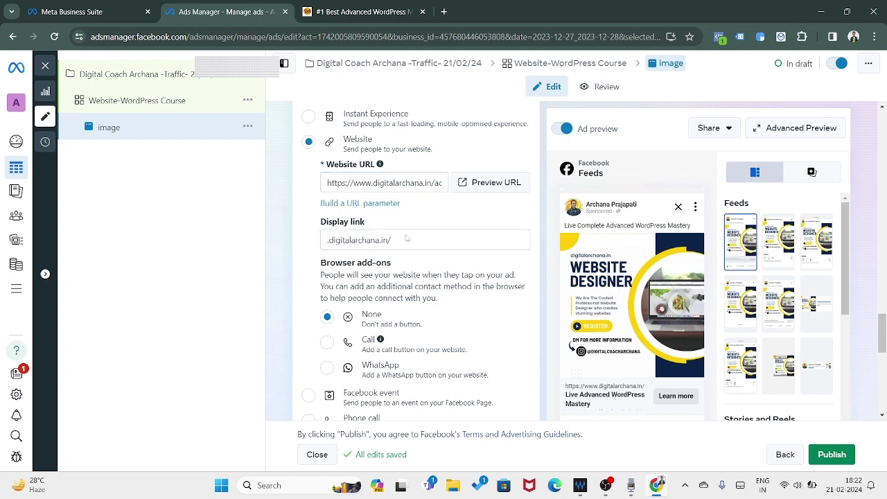
{"action": "left_click", "coordinate": [345, 248]}
{"action": "key", "text": "BackSpace"}
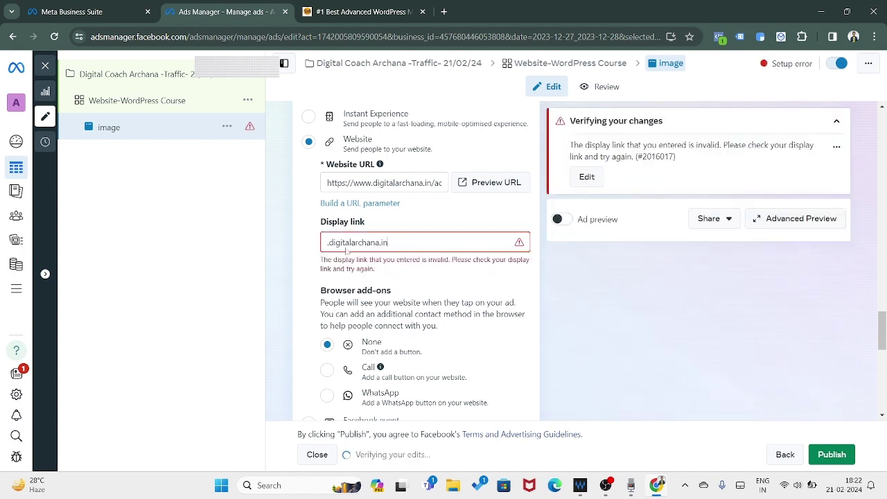
{"action": "left_click", "coordinate": [328, 243]}
{"action": "key", "text": "BackSpace"}
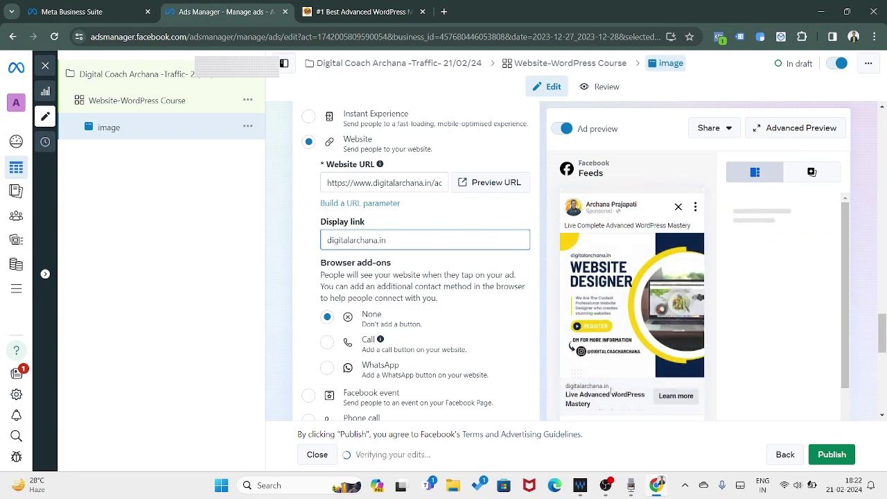
Step: Open the ad account's Billing & payments page in a separate browser tab and view its payment activity
{"action": "scroll", "coordinate": [457, 337], "scroll_direction": "down", "scroll_amount": 1}
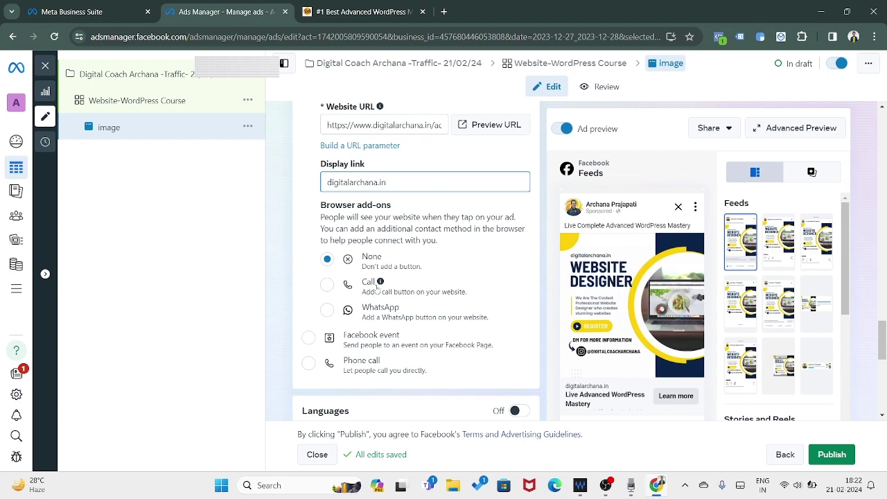
{"action": "scroll", "coordinate": [419, 332], "scroll_direction": "down", "scroll_amount": 3}
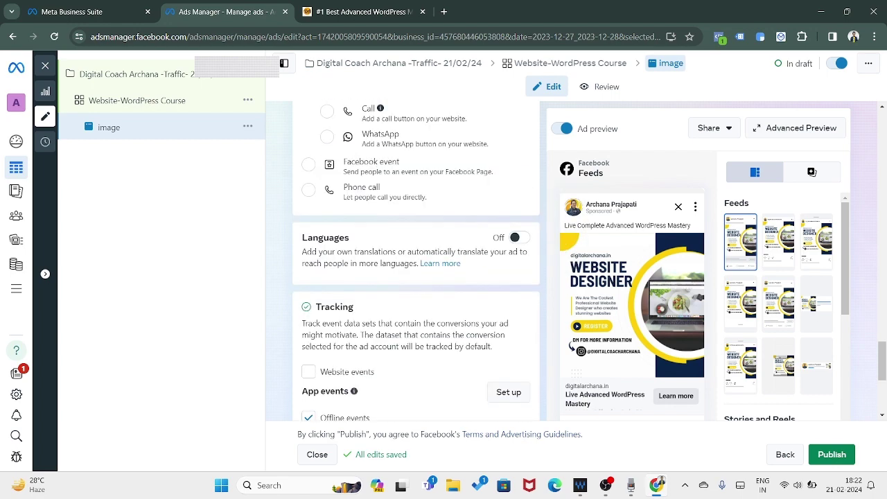
{"action": "scroll", "coordinate": [443, 340], "scroll_direction": "down", "scroll_amount": 4}
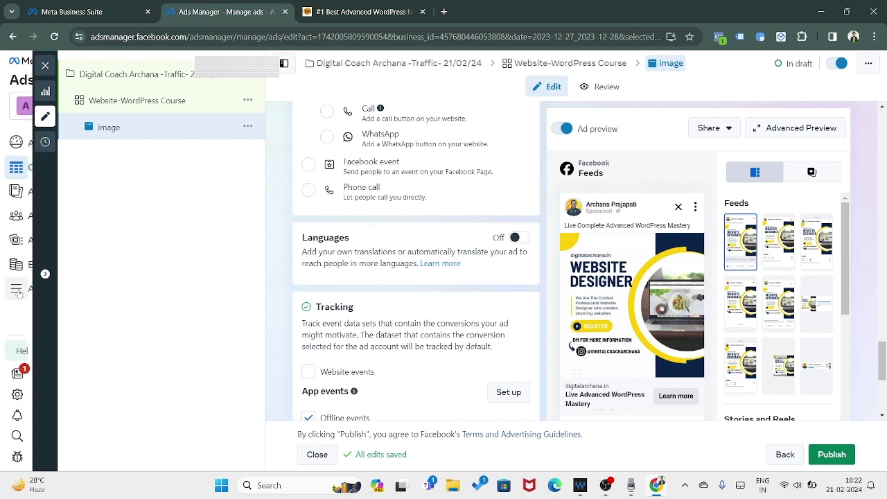
{"action": "left_click", "coordinate": [18, 290]}
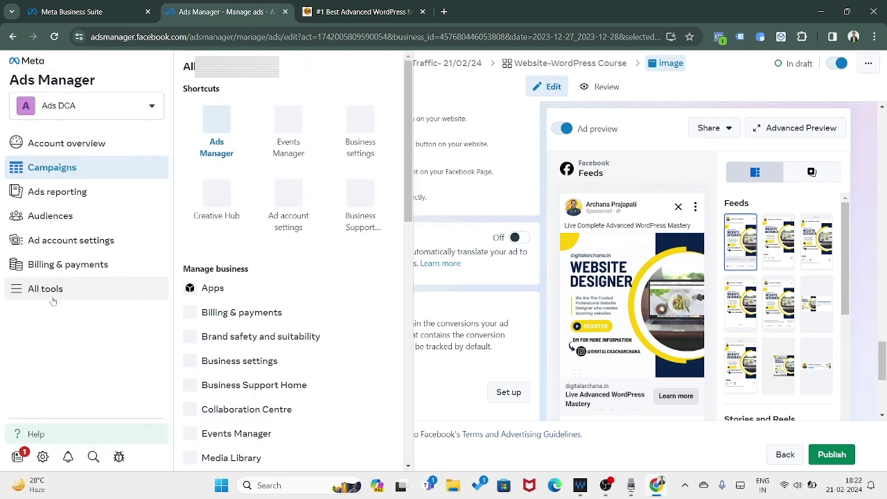
{"action": "right_click", "coordinate": [67, 267]}
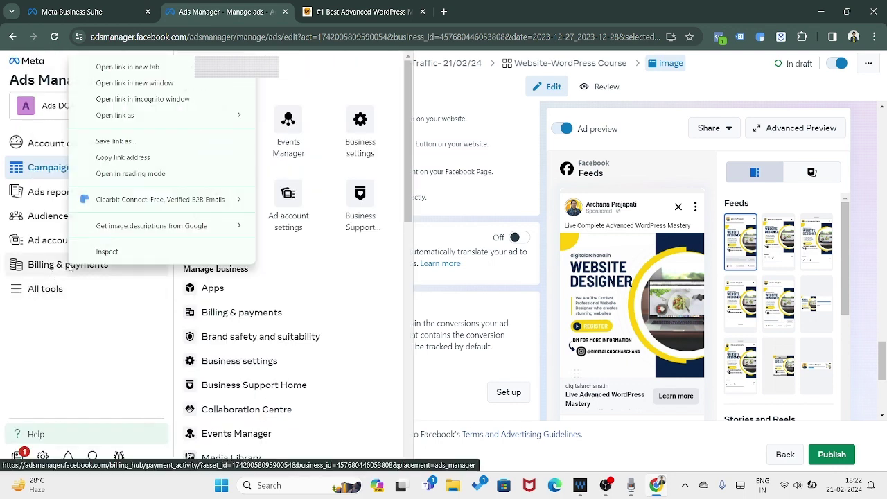
{"action": "left_click", "coordinate": [130, 72]}
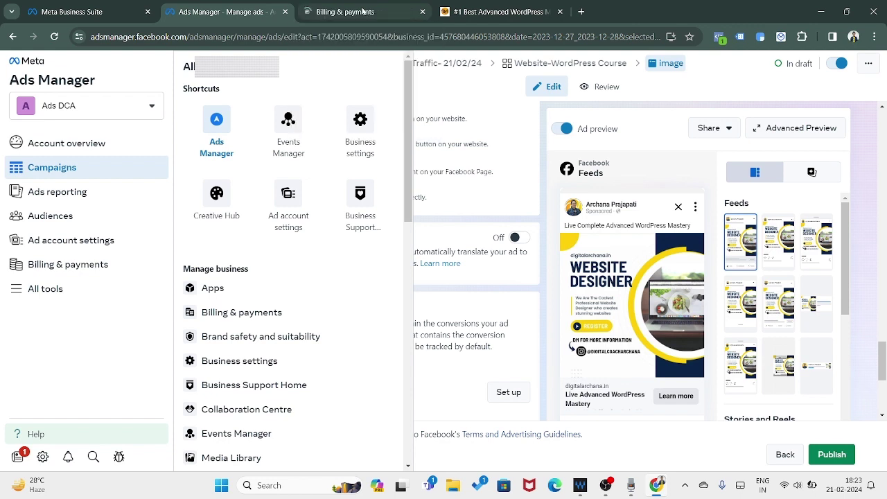
{"action": "left_click", "coordinate": [362, 11]}
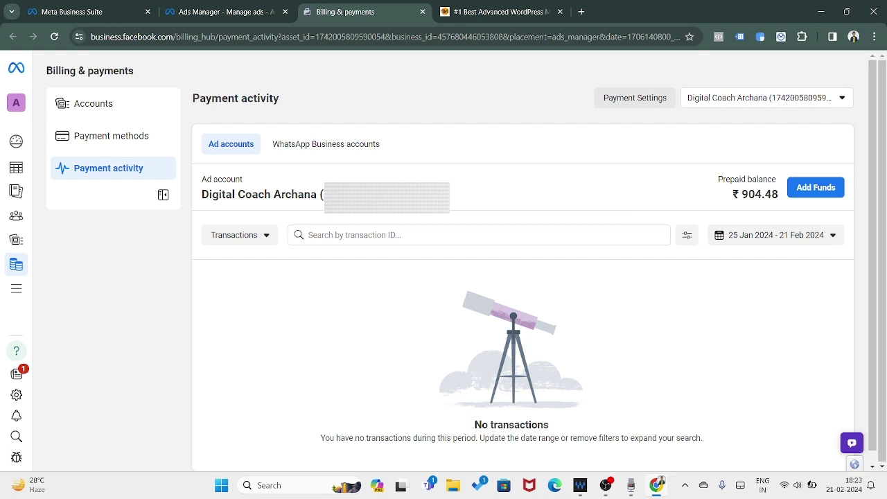
Step: Try to add ₹1,000.00 to the prepaid balance by UPI with a generated QR code, and return to the ad's editing view
{"action": "left_click", "coordinate": [817, 189]}
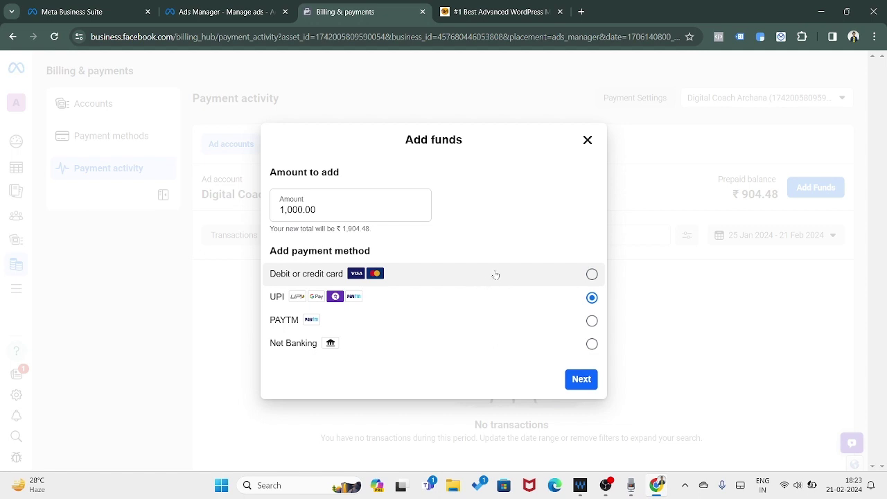
{"action": "left_click", "coordinate": [583, 381]}
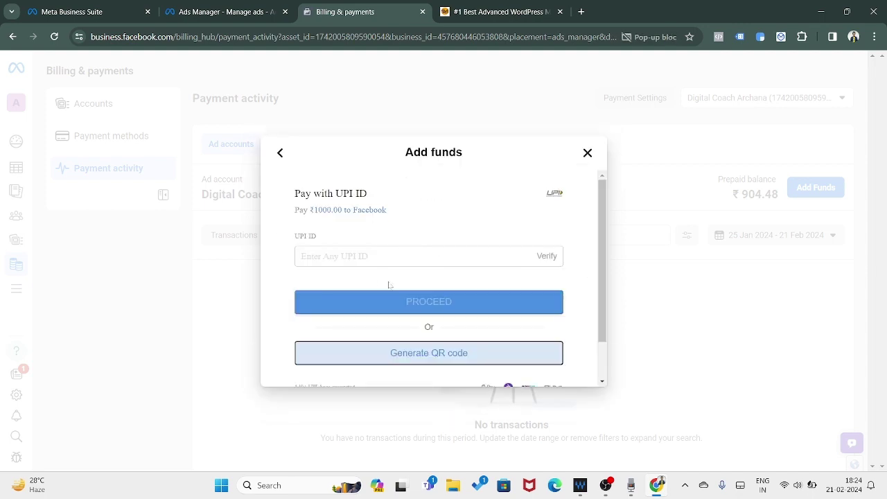
{"action": "left_click", "coordinate": [426, 360]}
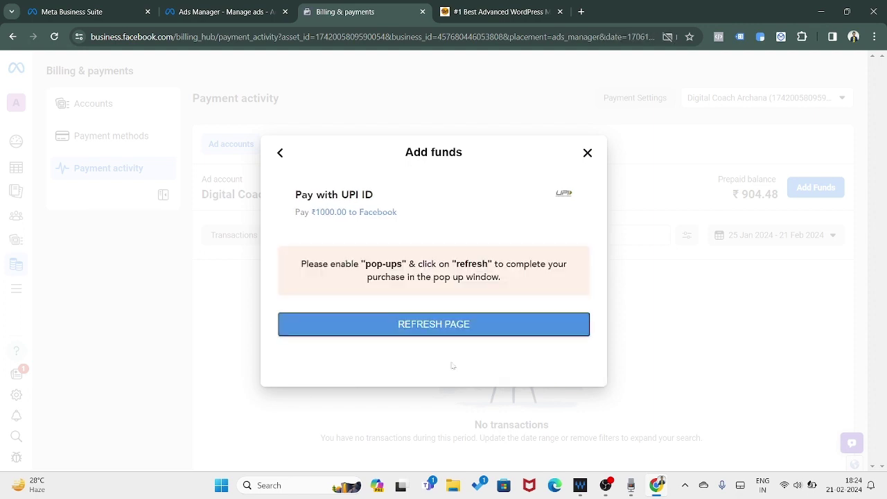
{"action": "left_click", "coordinate": [587, 153]}
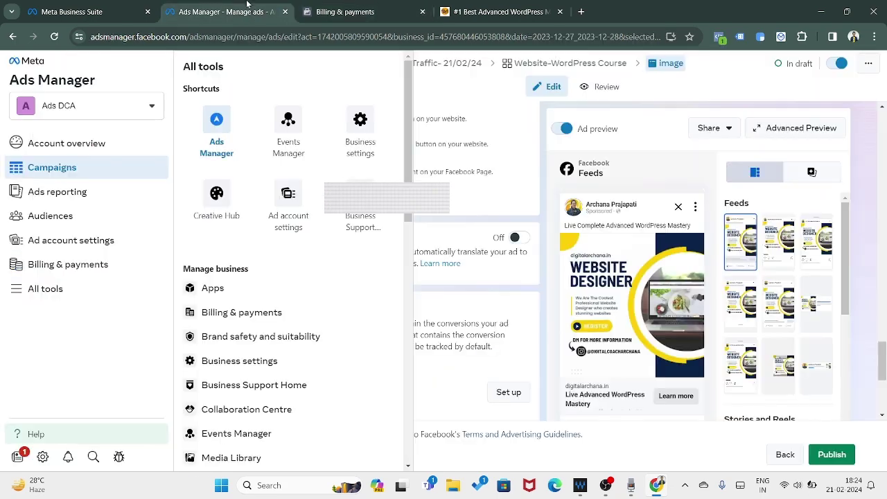
{"action": "left_click", "coordinate": [248, 9]}
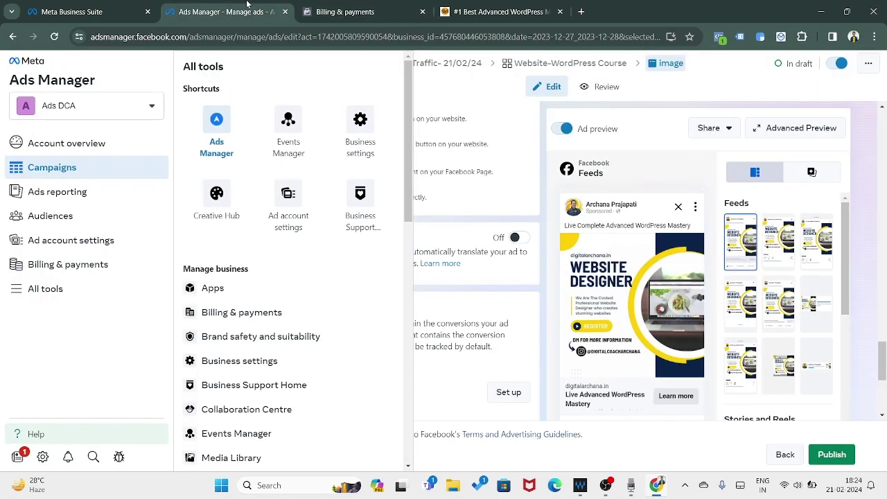
{"action": "left_click", "coordinate": [464, 90]}
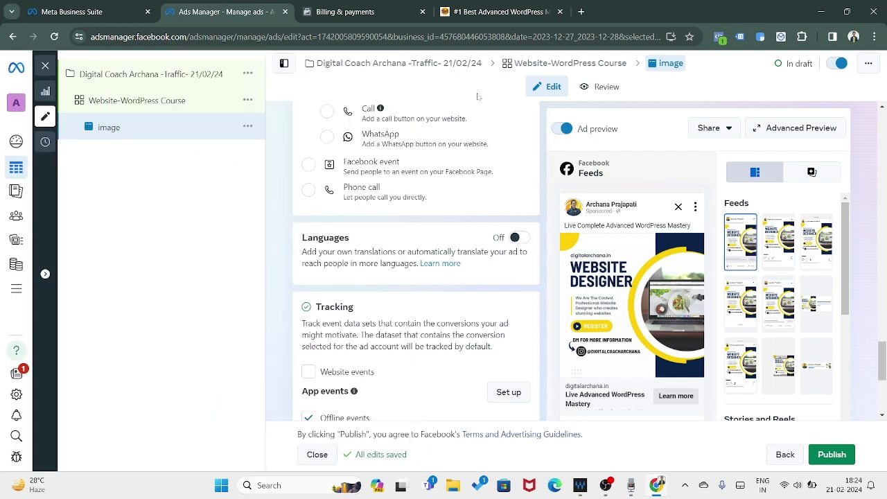